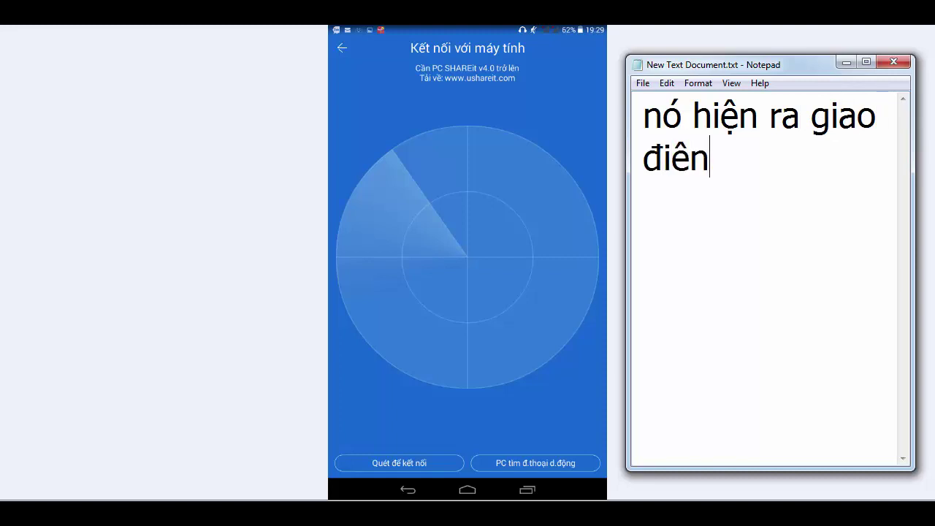
Correct and complete the opening sentence of the note as "nó hiện ra giao diện như bên."
{"action": "type", "text": "9"}
{"action": "key", "text": "BackSpace"}
{"action": "type", "text": "5 nhu7 b"}
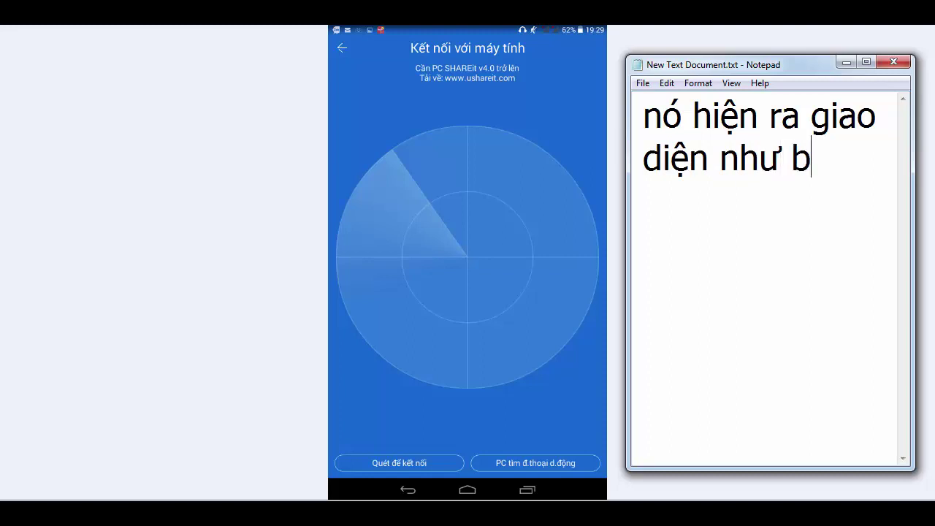
{"action": "type", "text": "e6n"}
{"action": "type", "text": "."}
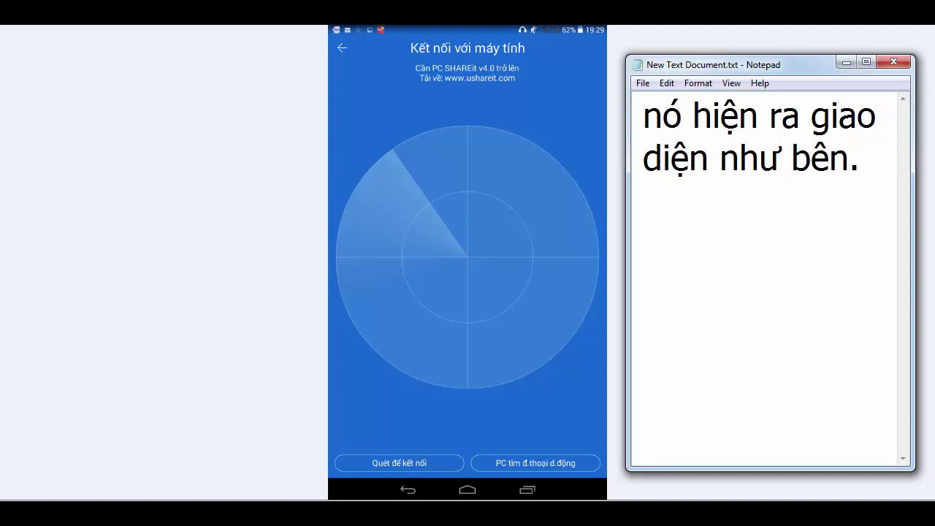
Add a new line to the note reading bạn bấm tiếp "pc tìm đ.thoại d.động", with the option name in quotation marks
{"action": "key", "text": "Return"}
{"action": "type", "text": "ba5n bam61 tiep61 pcti"}
{"action": "key", "text": "BackSpace"}
{"action": "key", "text": "BackSpace"}
{"action": "type", "text": "tim2 dien"}
{"action": "key", "text": "BackSpace"}
{"action": "key", "text": "BackSpace"}
{"action": "key", "text": "BackSpace"}
{"action": "type", "text": "9.thoa"}
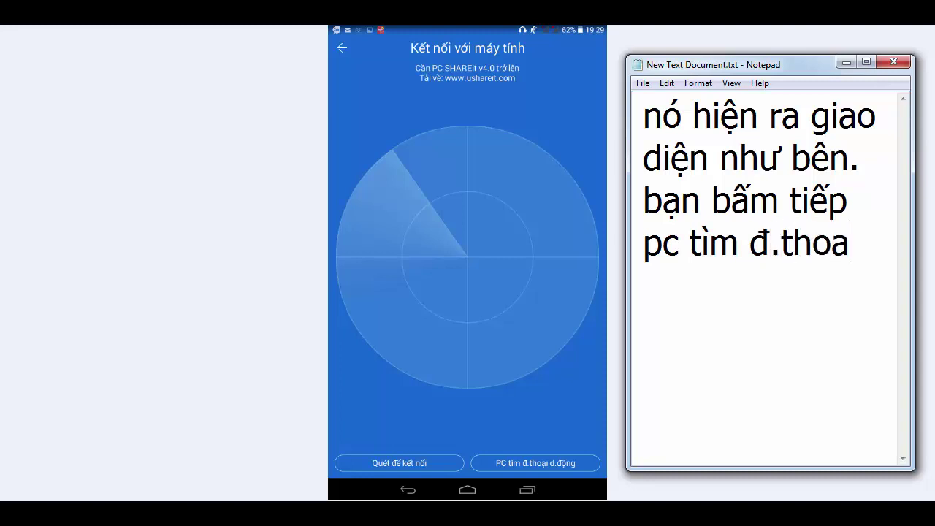
{"action": "type", "text": "i5 d."}
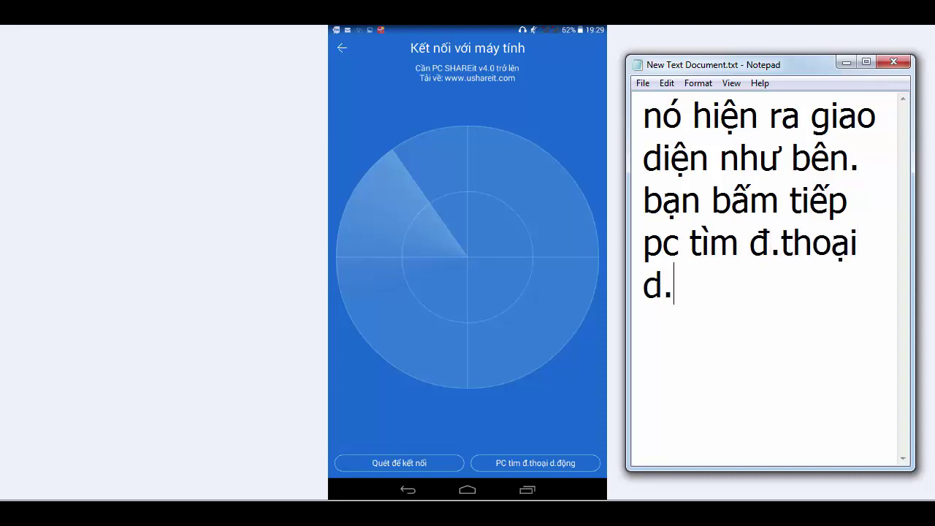
{"action": "type", "text": "dong9"}
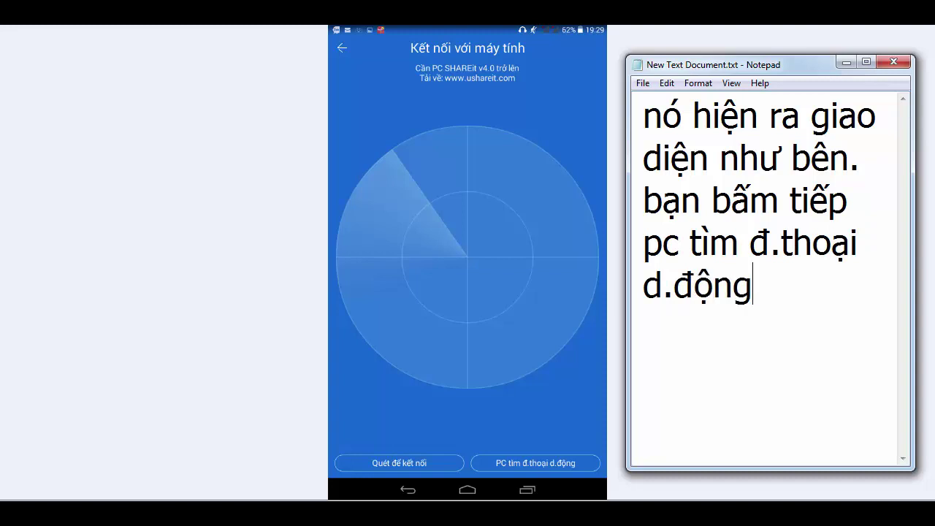
{"action": "type", "text": "\""}
{"action": "left_click", "coordinate": [644, 241]}
{"action": "type", "text": "\""}
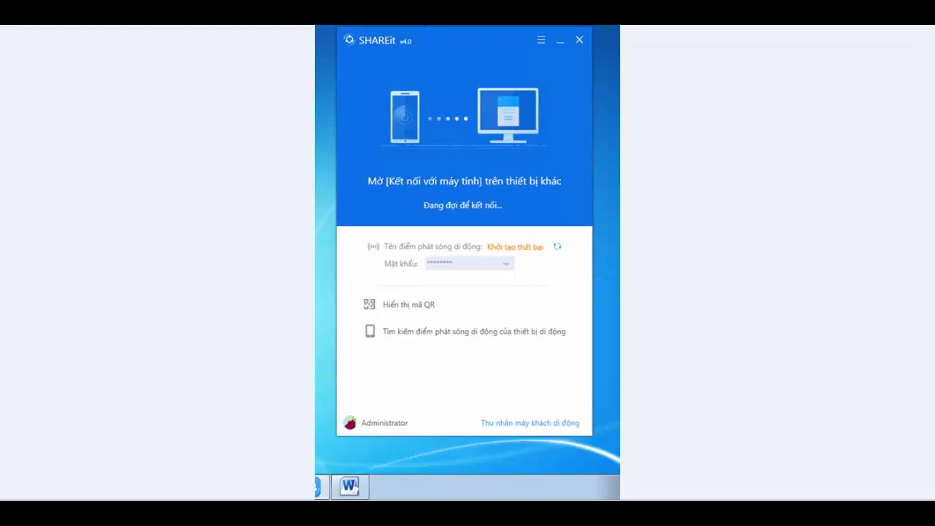
Return to Notepad and replace all its text with "rồi." and, on a new line, "tiếp đó bạn mở phần mềm shareit trên máy tính lên"
{"action": "key", "text": "alt+Tab"}
{"action": "key", "text": "ctrl+a"}
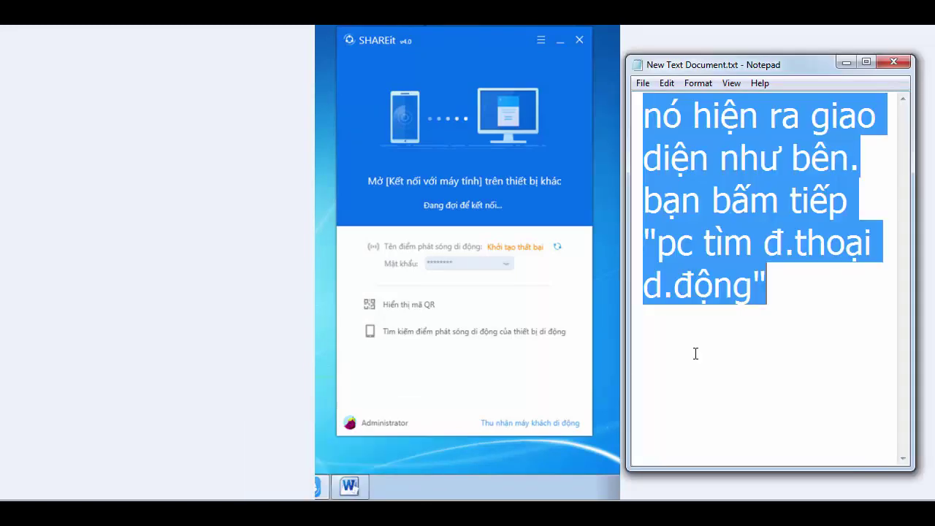
{"action": "type", "text": "rồi"}
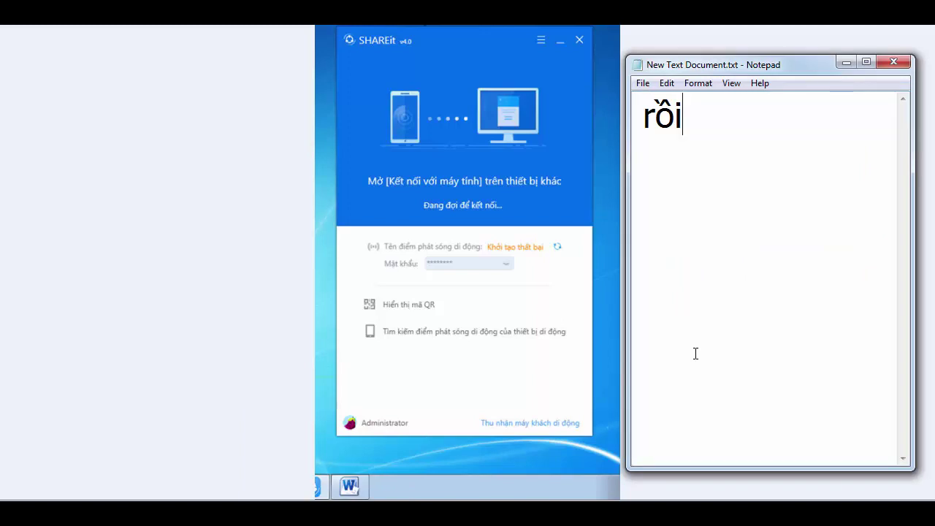
{"action": "type", "text": "."}
{"action": "key", "text": "Return"}
{"action": "type", "text": "tiep đó b"}
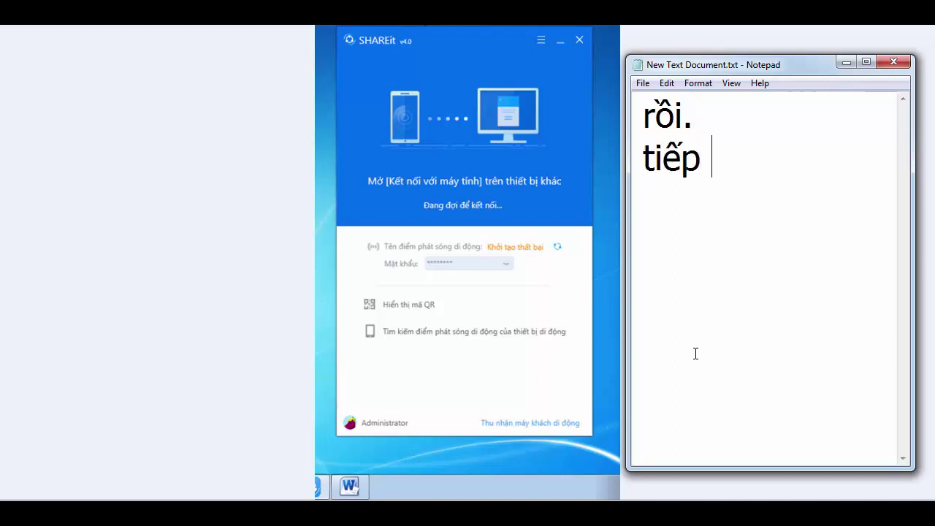
{"action": "type", "text": "ạn"}
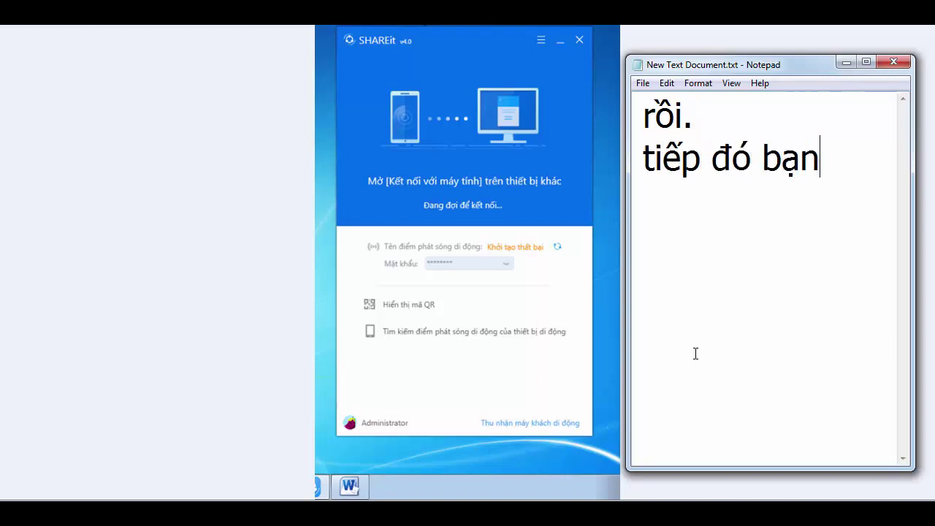
{"action": "type", "text": " mở phần mêm"}
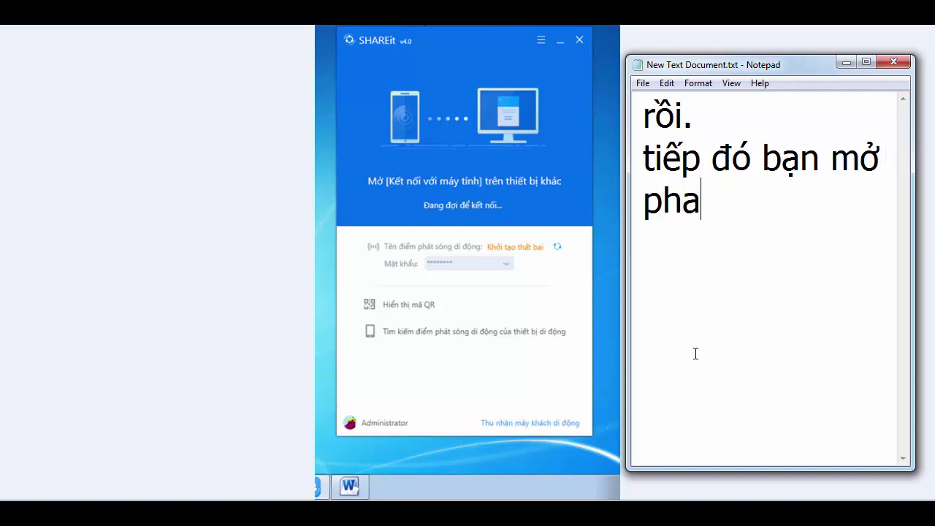
{"action": "type", "text": " sa"}
{"action": "key", "text": "BackSpace"}
{"action": "type", "text": "hareit trên"}
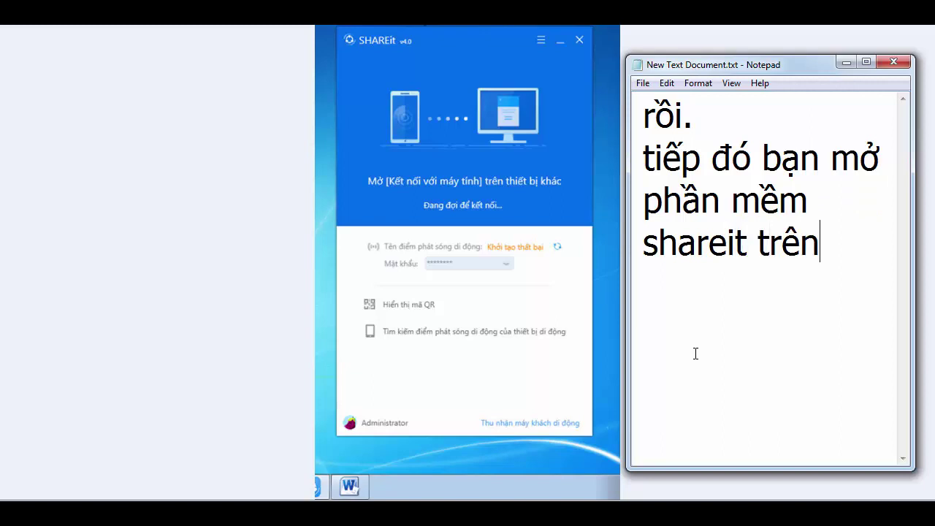
{"action": "type", "text": " máy tính "}
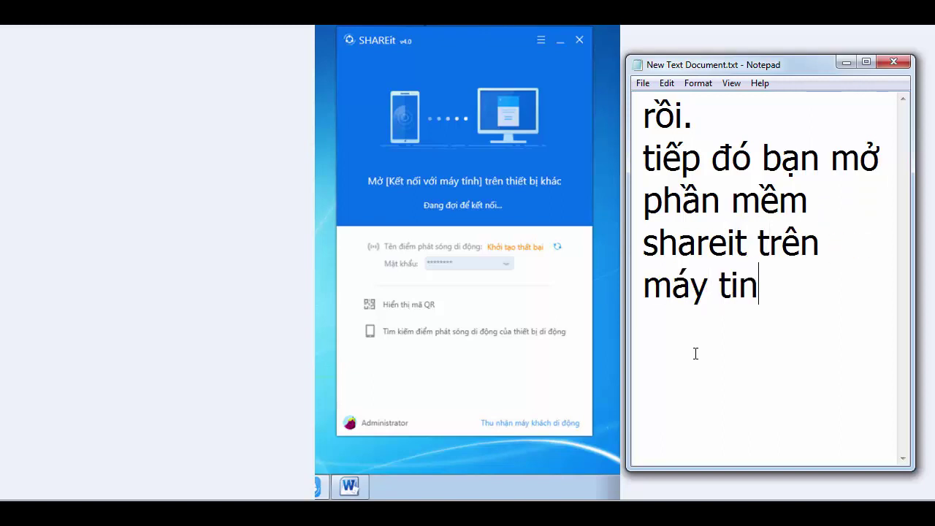
{"action": "type", "text": "lên"}
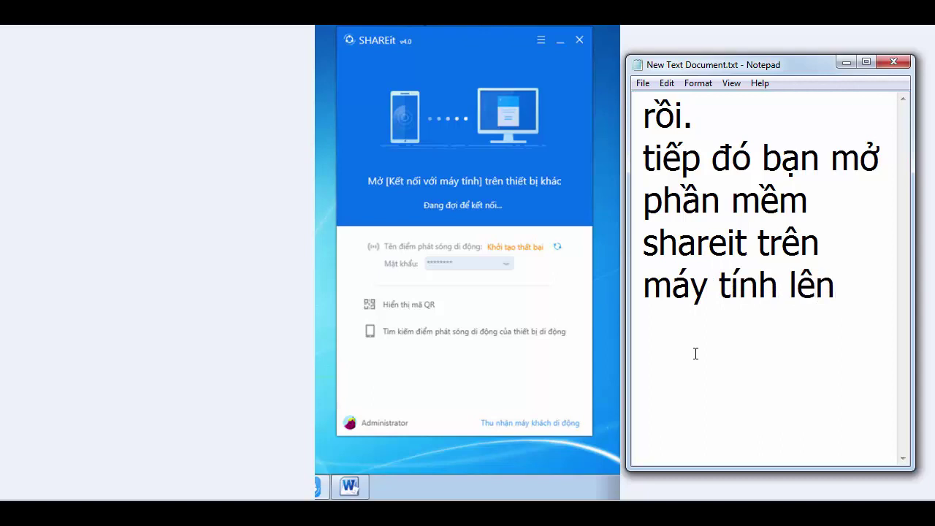
Continue the sentence in the note with ", nó có giao diện như bên."
{"action": "type", "text": ", nó co"}
{"action": "type", "text": "s giao d"}
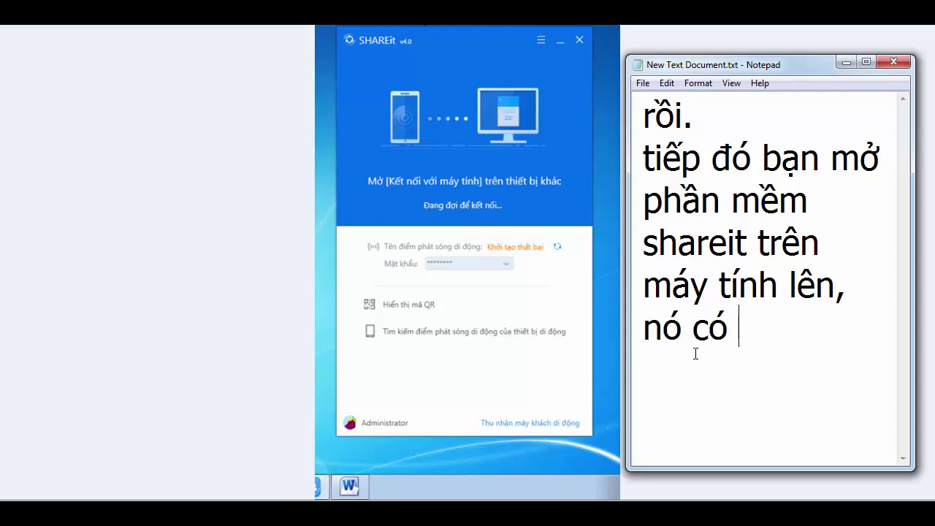
{"action": "type", "text": "ienj nhw"}
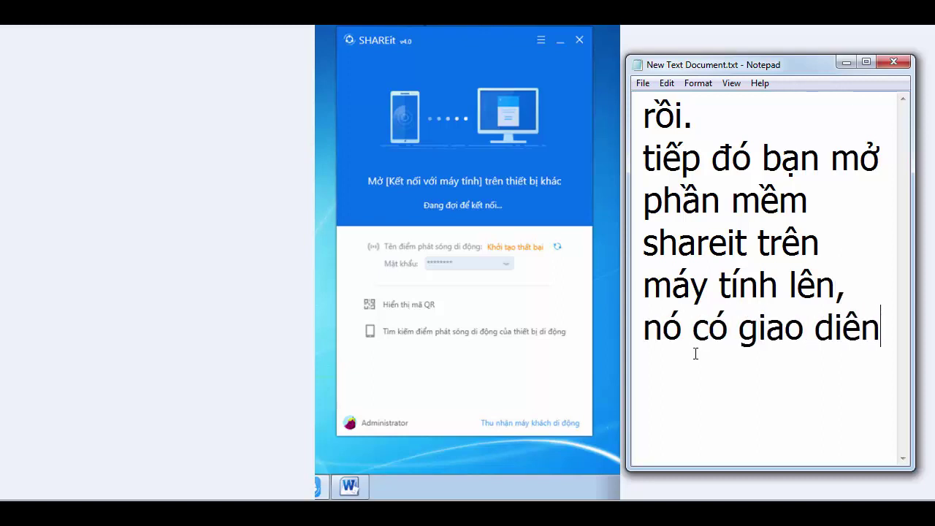
{"action": "type", "text": " been."}
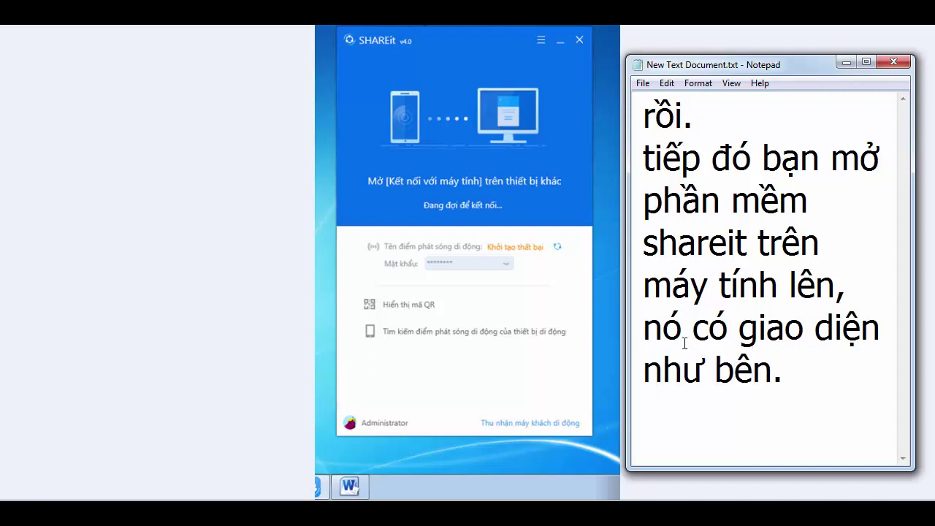
Replace the whole note with "bạn chọn tìm kiếm điểm phát sóng di động của thiết bị di động."
{"action": "key", "text": "ctrl+a"}
{"action": "type", "text": "ban"}
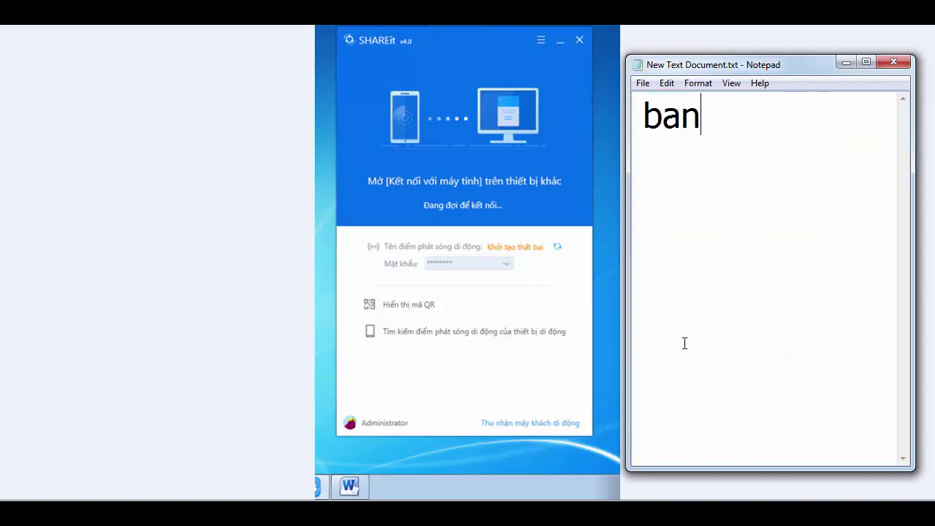
{"action": "type", "text": "j ch"}
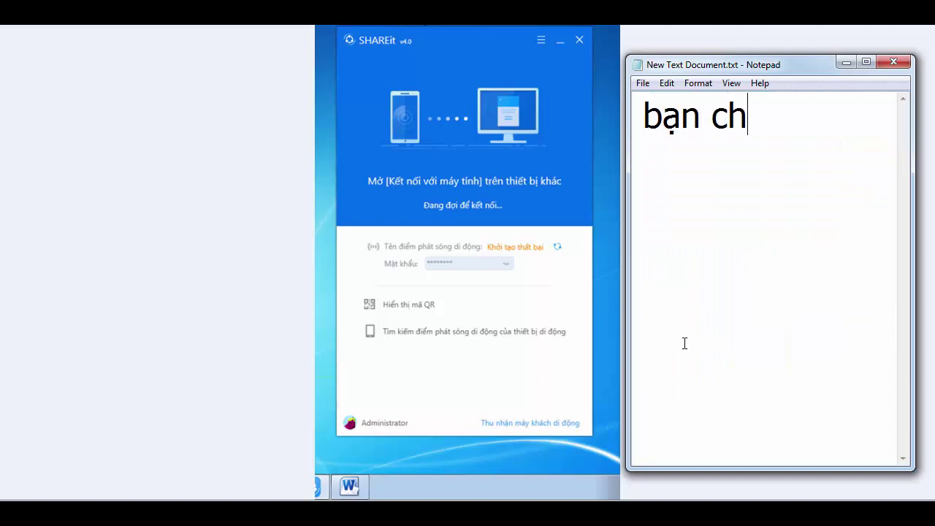
{"action": "type", "text": "onj tim"}
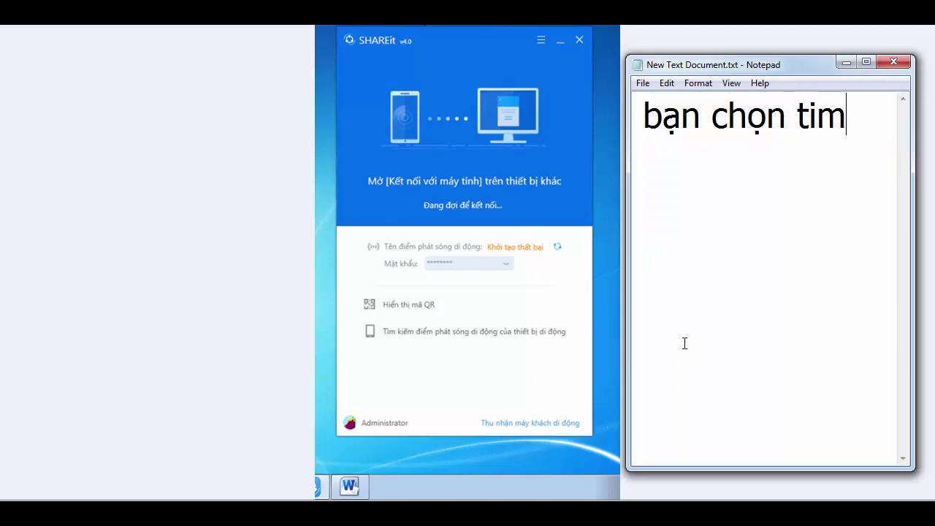
{"action": "type", "text": " kiem dien"}
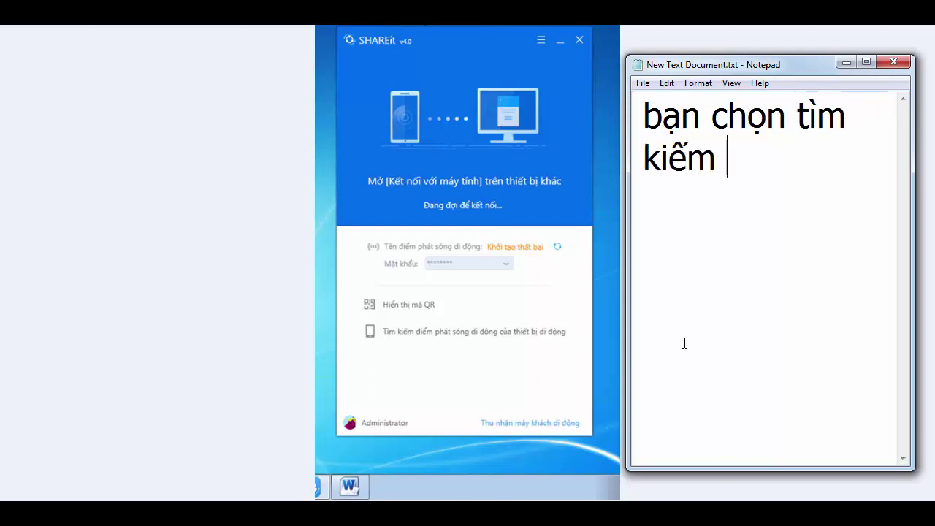
{"action": "key", "text": "BackSpace"}
{"action": "type", "text": "mder pha"}
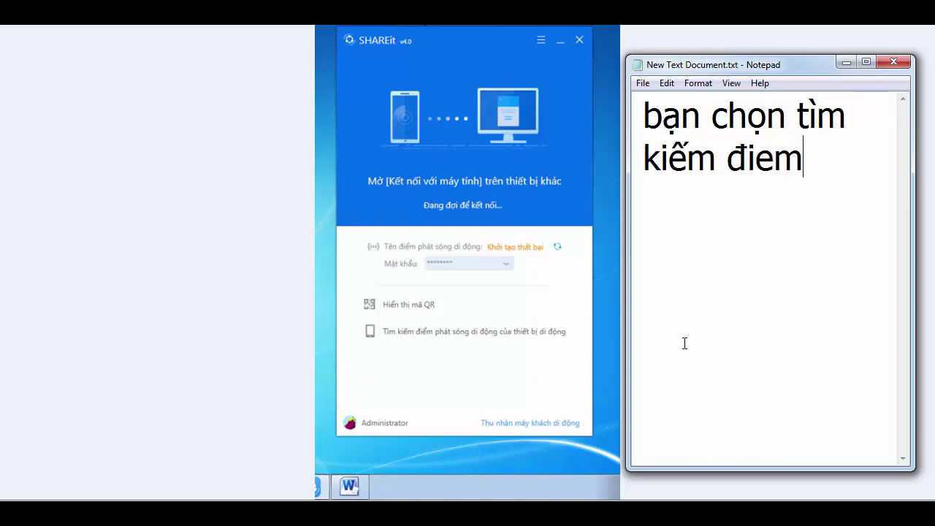
{"action": "type", "text": "t"}
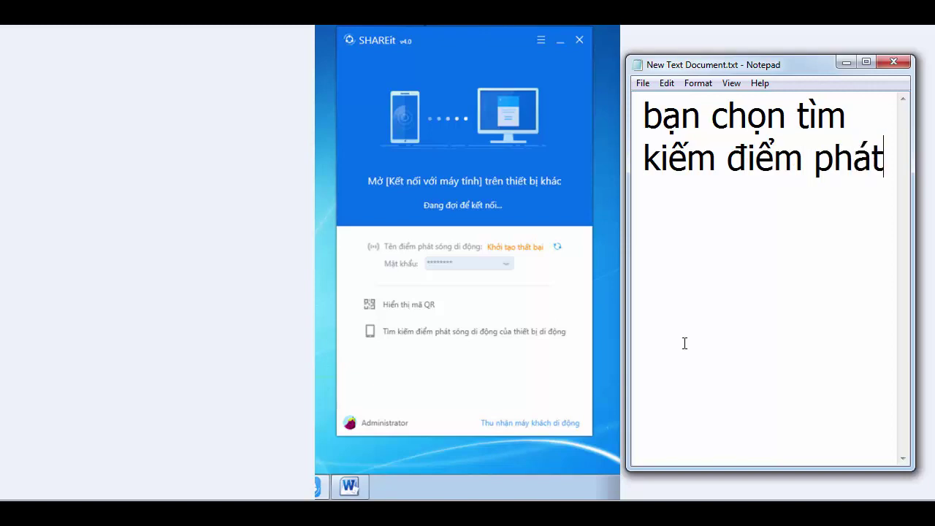
{"action": "type", "text": "s songs di"}
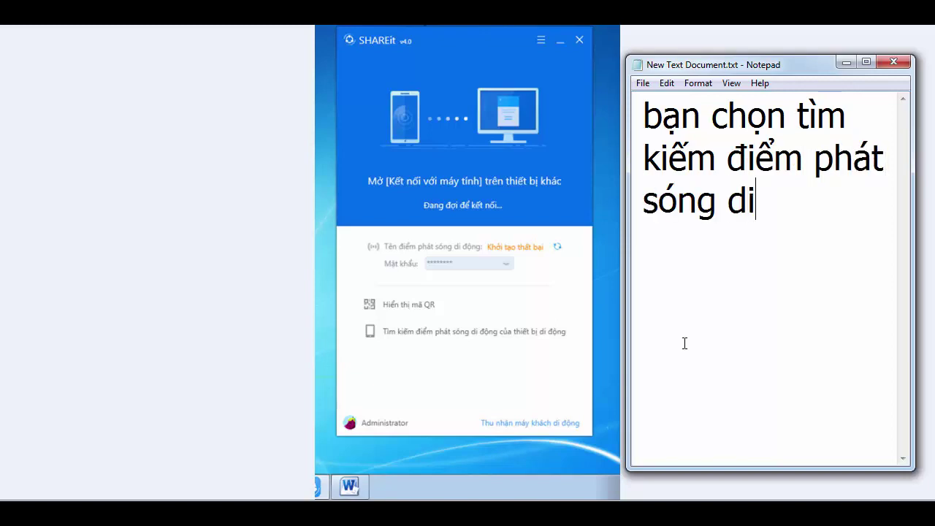
{"action": "type", "text": " dongodj cuar t"}
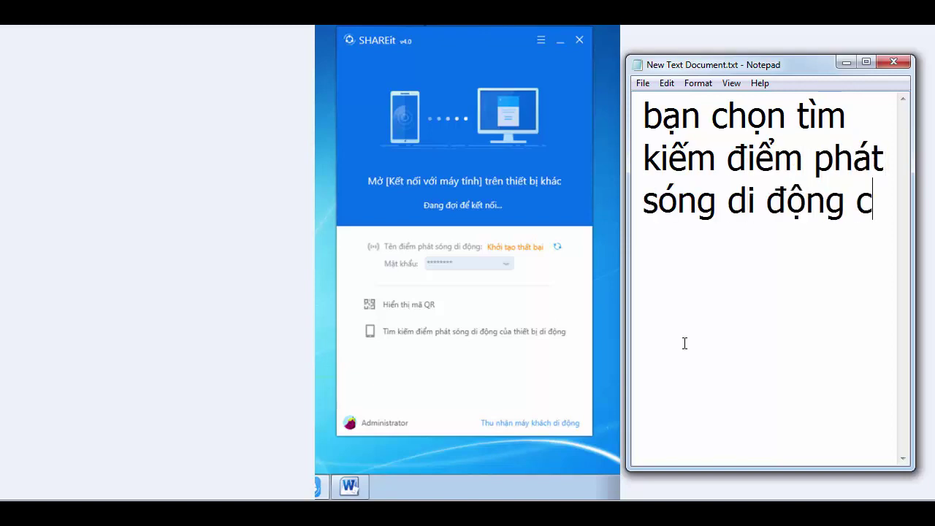
{"action": "type", "text": "hiet"}
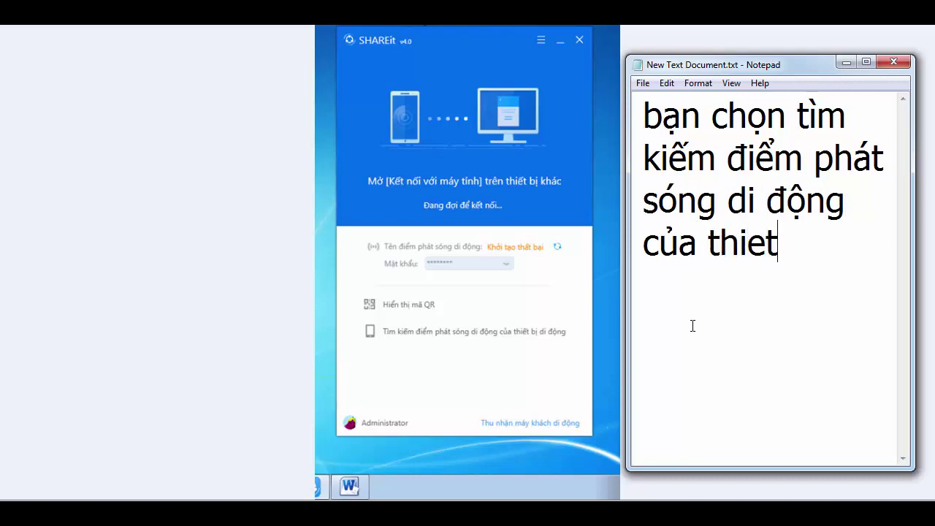
{"action": "type", "text": "s bij di dong"}
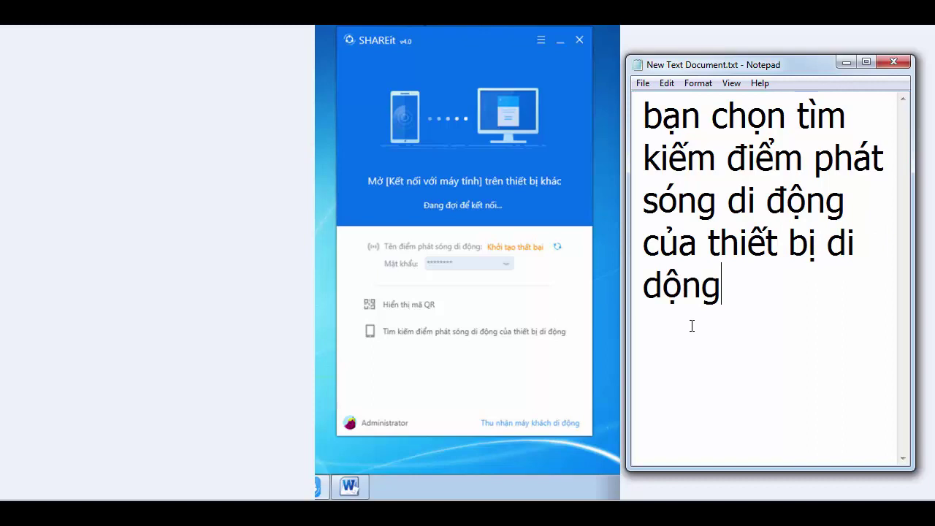
{"action": "type", "text": "d."}
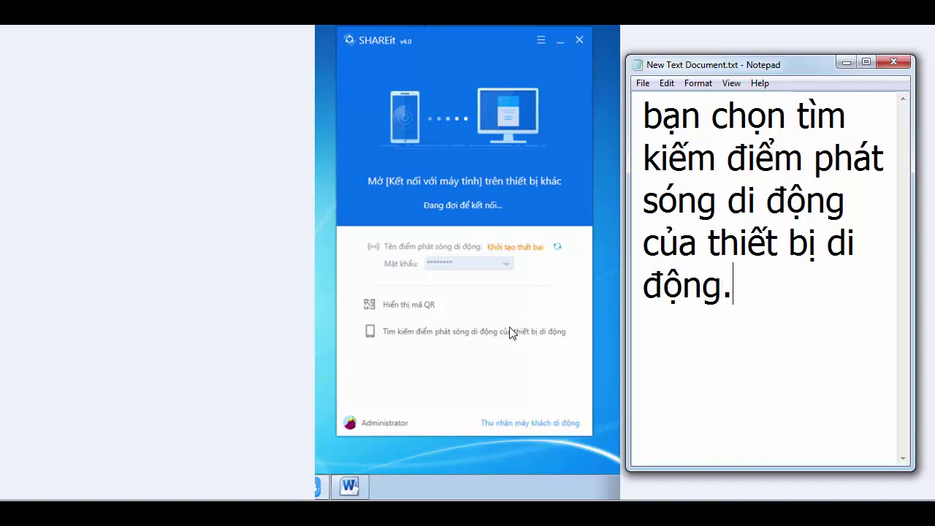
Bring up the SHAREit mobile hotspot search screen, then return to Notepad and replace the note with "nó hiện ra giao diện này."
{"action": "left_click", "coordinate": [448, 333]}
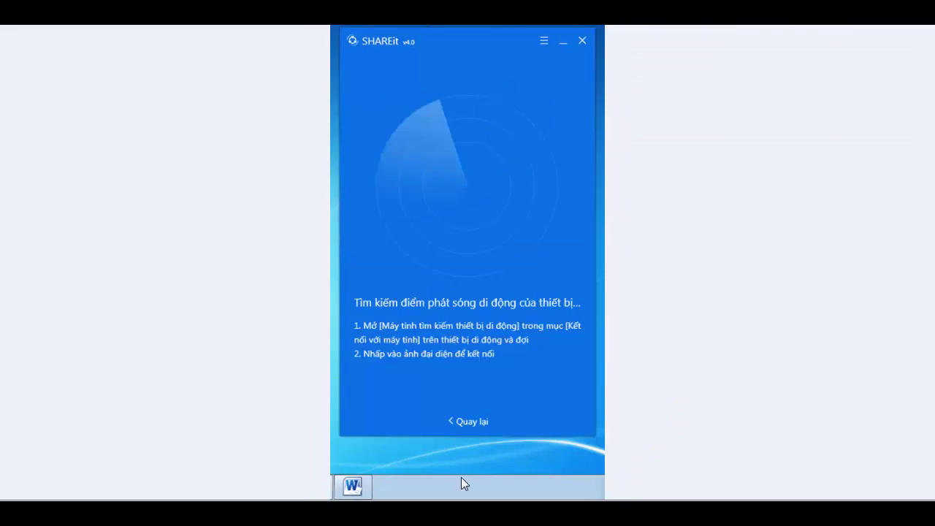
{"action": "key", "text": "alt+Tab"}
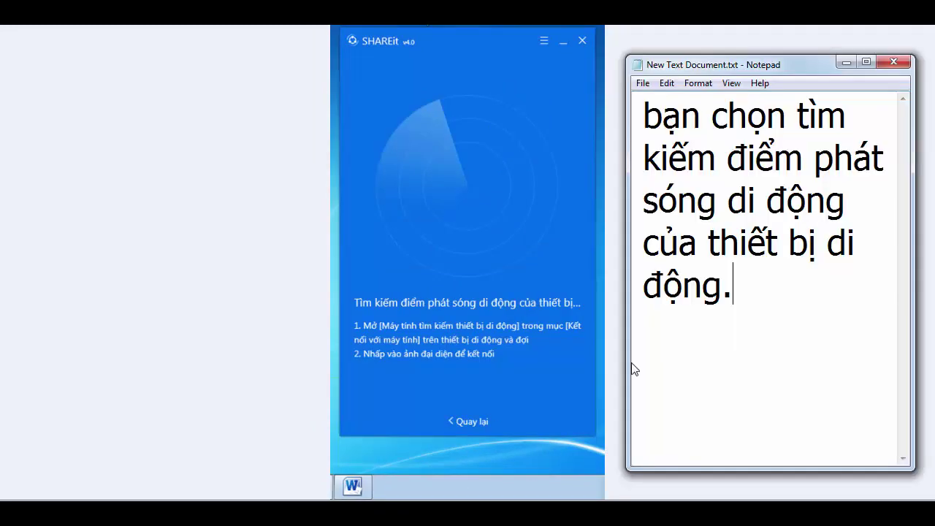
{"action": "key", "text": "ctrl+a"}
{"action": "type", "text": "n"}
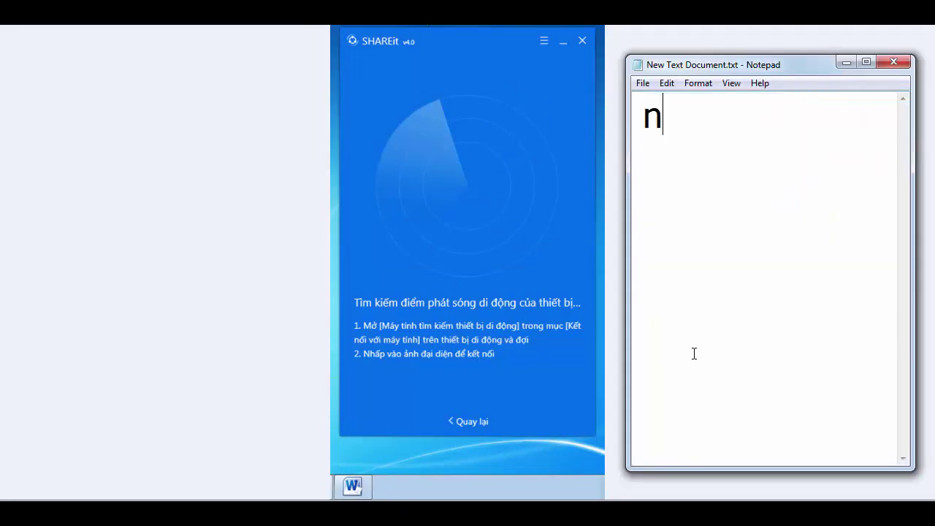
{"action": "type", "text": "ó hienej ra "}
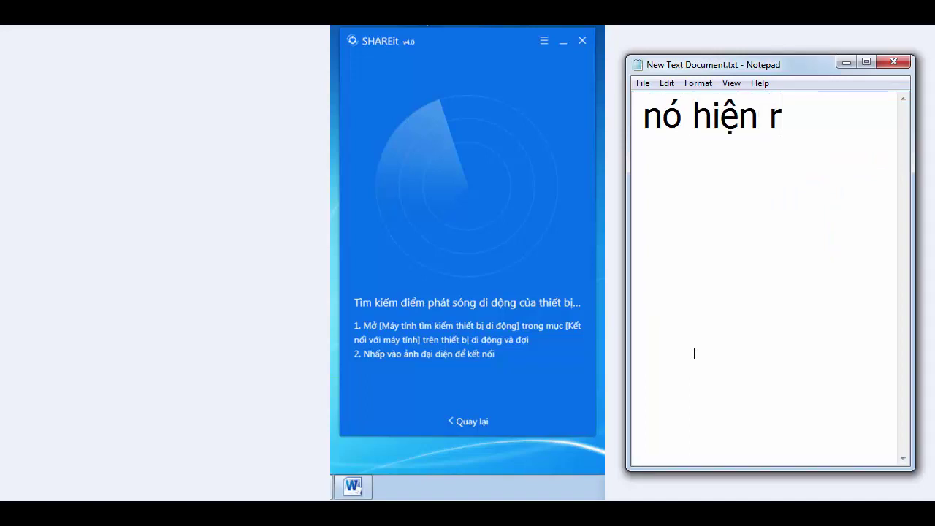
{"action": "type", "text": "giao"}
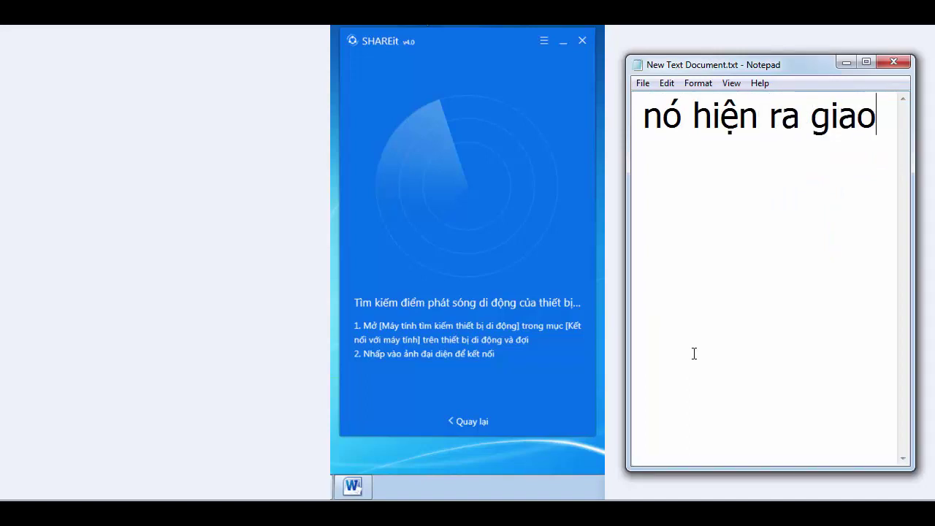
{"action": "type", "text": " dienj nayf"}
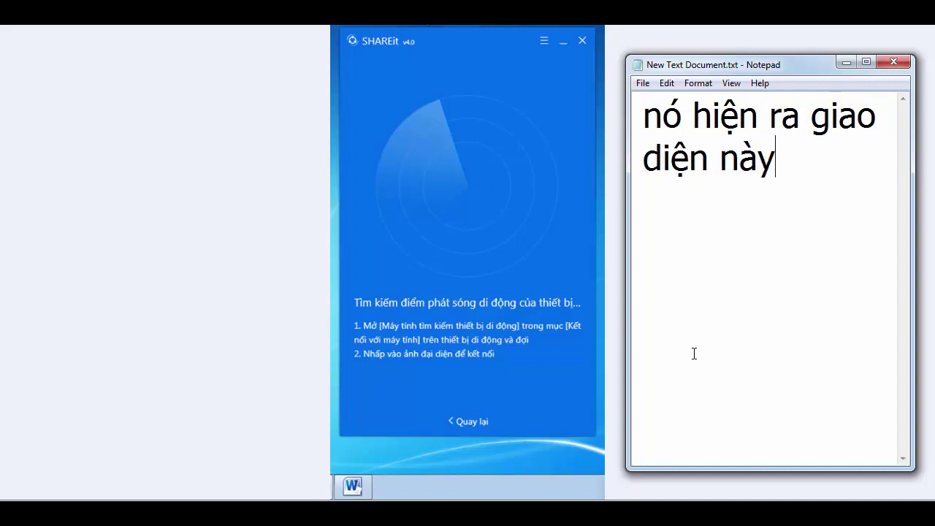
{"action": "type", "text": "."}
Add a new line to the note beginning "bạn chờ chút cho máy tính và điện thoại"
{"action": "key", "text": "Return"}
{"action": "type", "text": "ba"}
{"action": "type", "text": "n chờ c"}
{"action": "type", "text": "hút cho "}
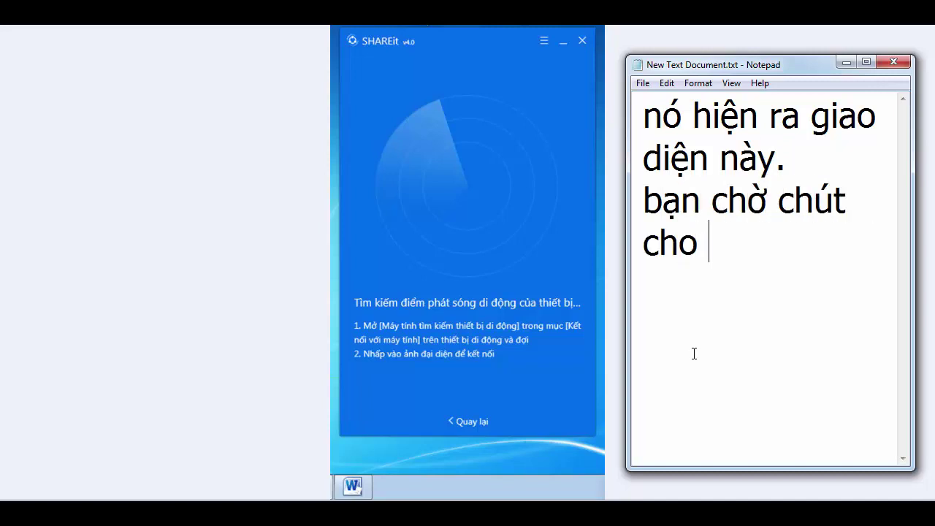
{"action": "type", "text": "máy d"}
{"action": "key", "text": "BackSpace"}
{"action": "type", "text": "tính và "}
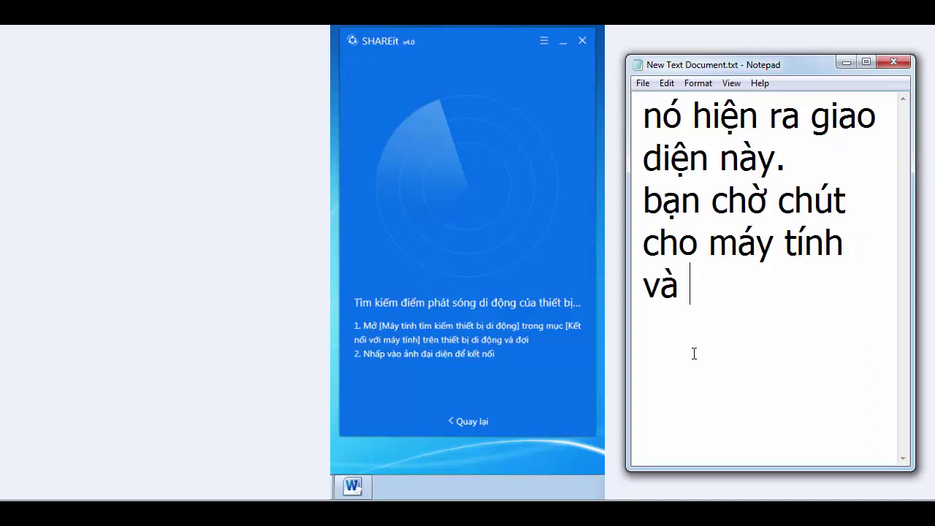
{"action": "type", "text": "diden"}
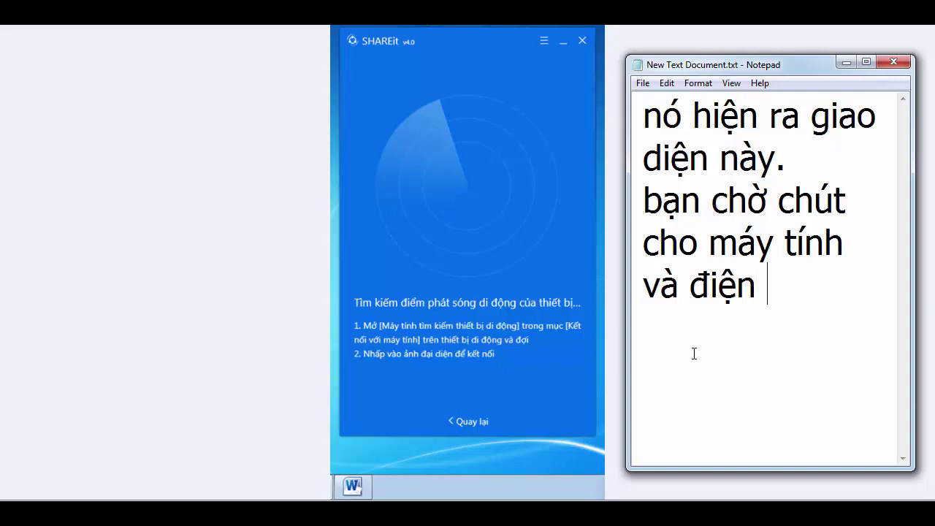
{"action": "type", "text": " thoại n"}
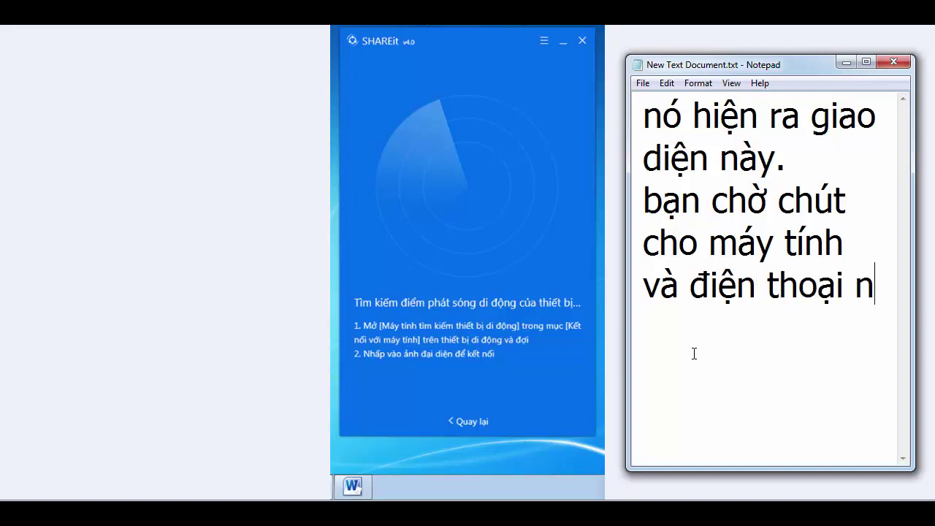
Complete the note's second sentence with "nó quét tìm vợ online nhé. hehehhe."
{"action": "type", "text": "ó que"}
{"action": "type", "text": "ts timf"}
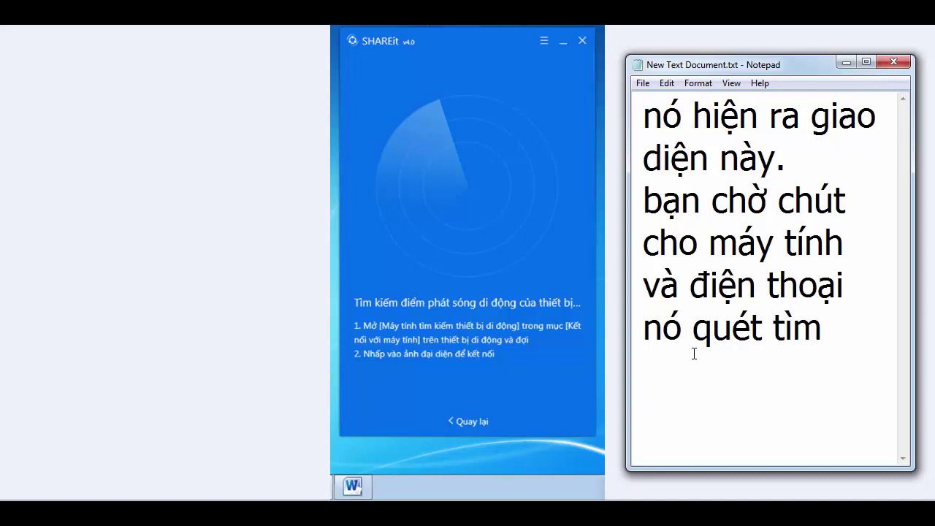
{"action": "type", "text": " vowj online"}
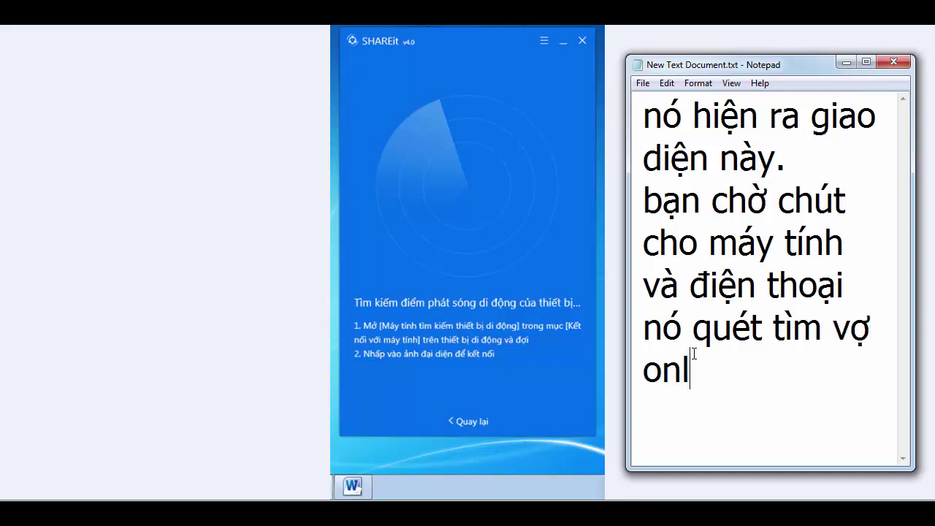
{"action": "type", "text": "nh"}
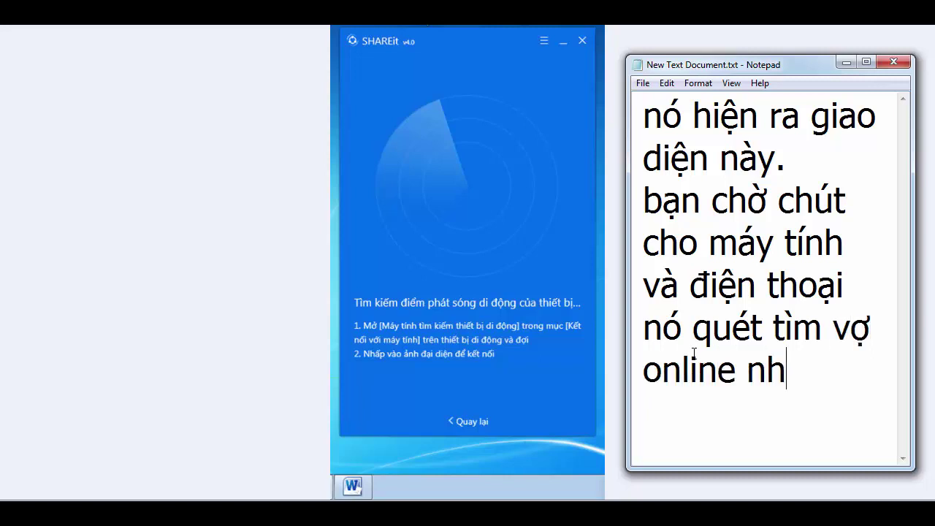
{"action": "type", "text": "es.h"}
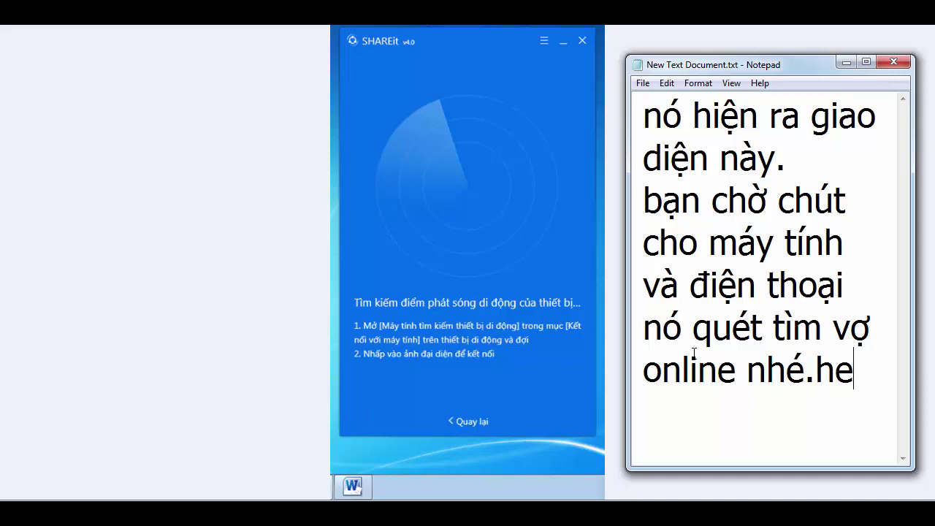
{"action": "key", "text": "BackSpace"}
{"action": "type", "text": "hehehhe"}
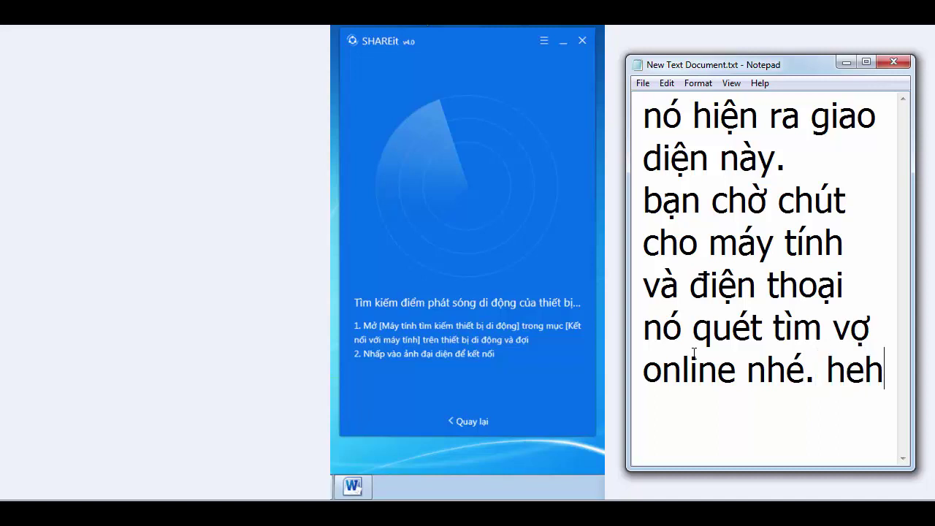
{"action": "type", "text": "."}
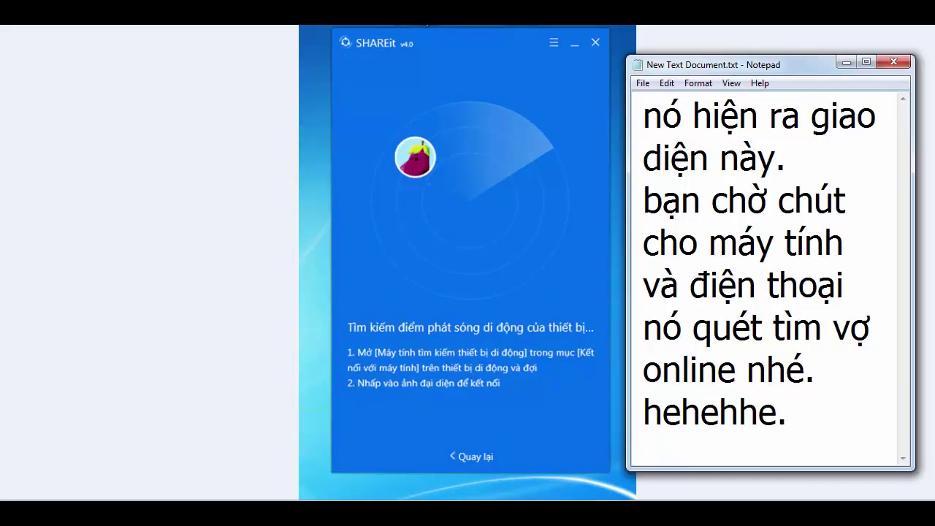
Replace the whole note with the sentence opening "đây máy tính quét tìm ra thì nó"
{"action": "key", "text": "ctrl+a"}
{"action": "type", "text": "đây"}
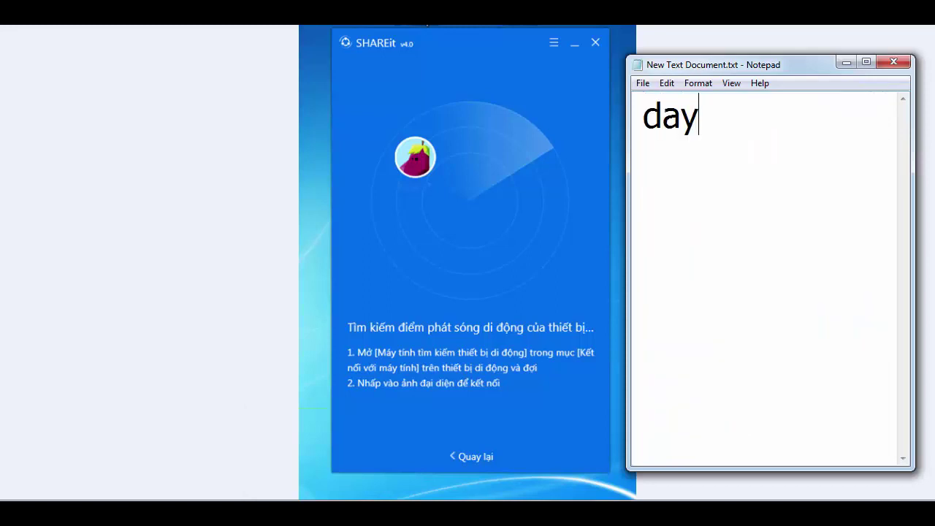
{"action": "type", "text": " máy tính"}
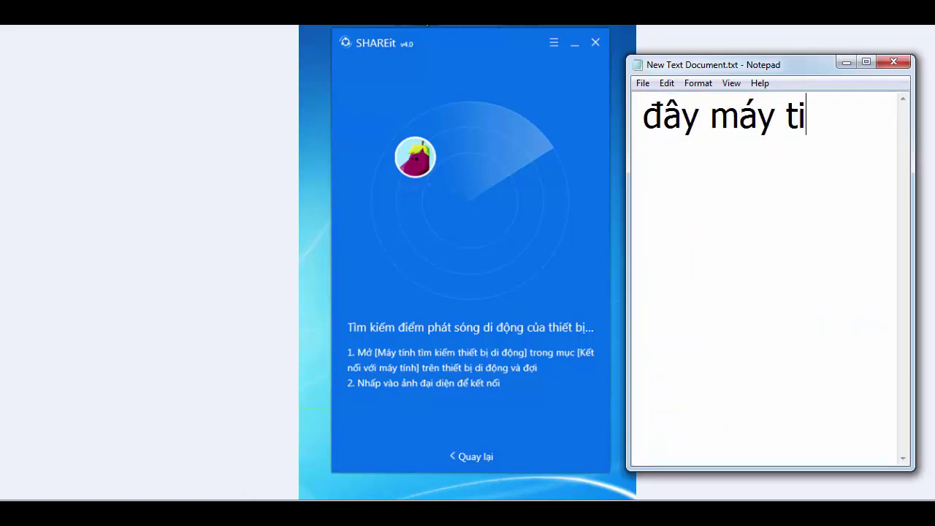
{"action": "type", "text": " quét tìm ra"}
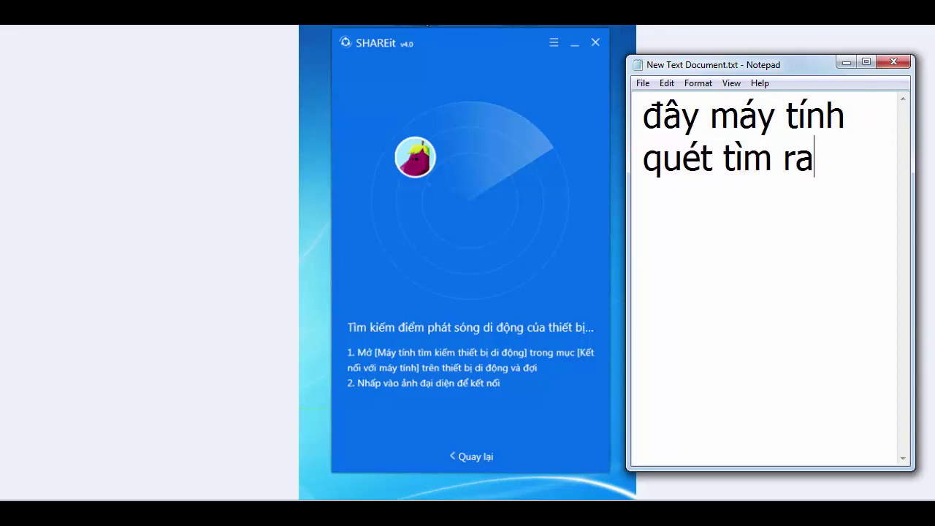
{"action": "type", "text": " thì nó "}
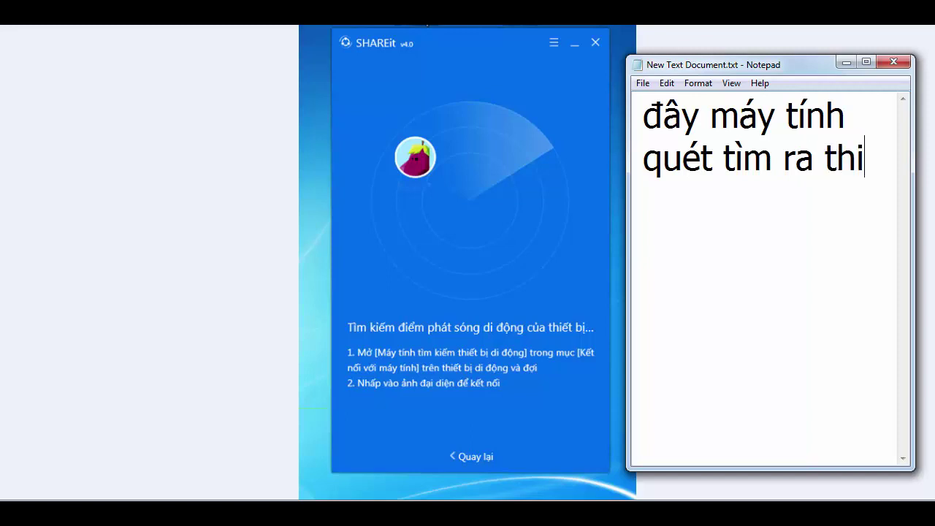
Finish the sentence in the note with "sẽ xuất hiện thêm biểu tượng như bên hình."
{"action": "type", "text": "sẽ xuat"}
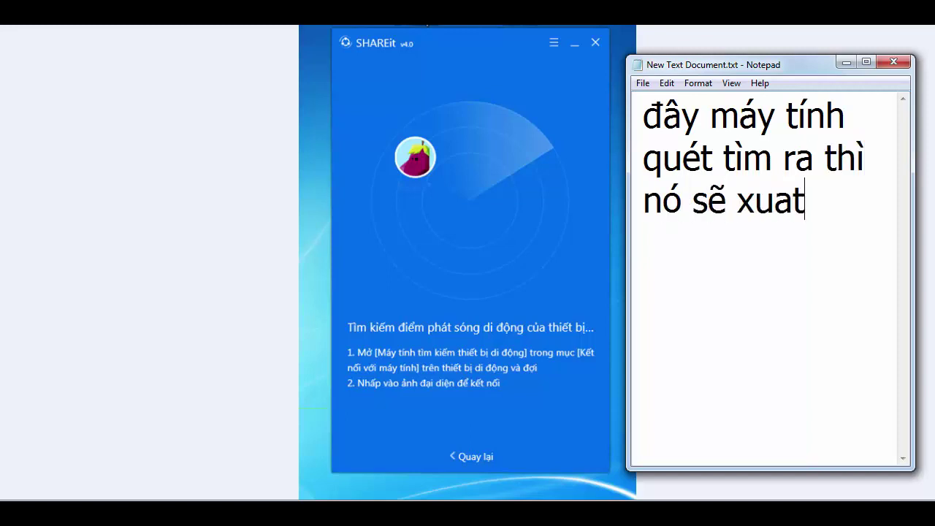
{"action": "type", "text": "a hiện"}
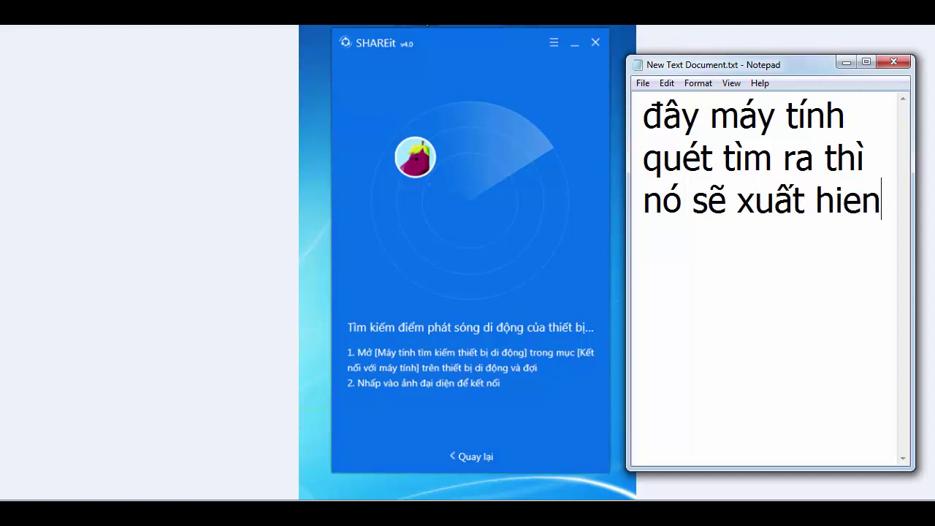
{"action": "type", "text": " thêm b"}
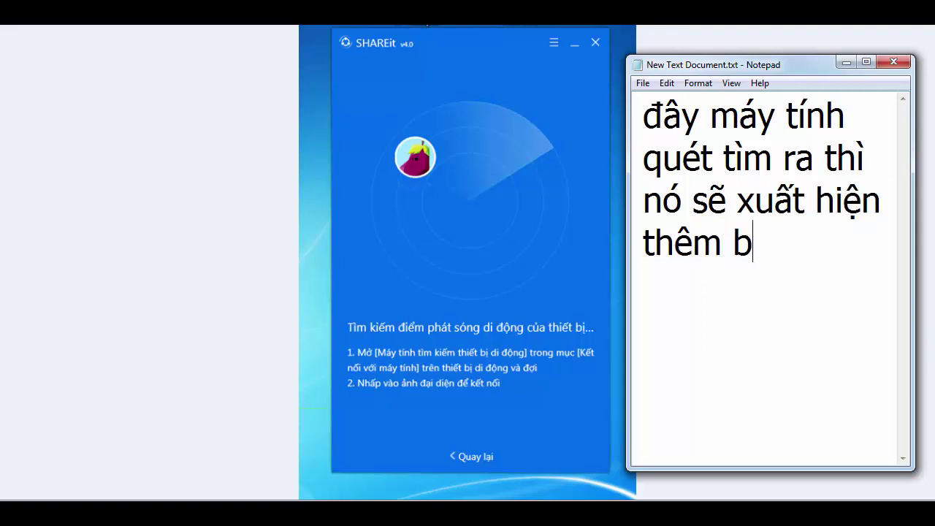
{"action": "type", "text": "ieu tượng "}
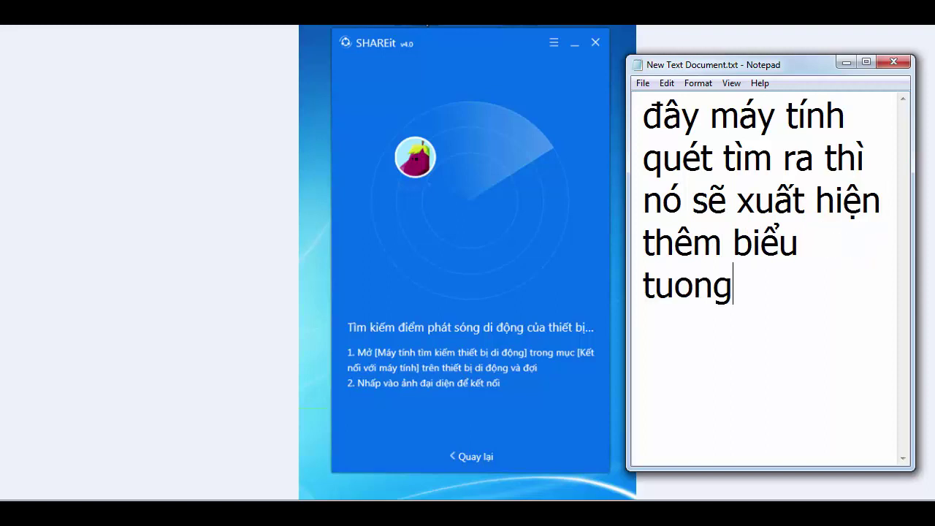
{"action": "type", "text": "như"}
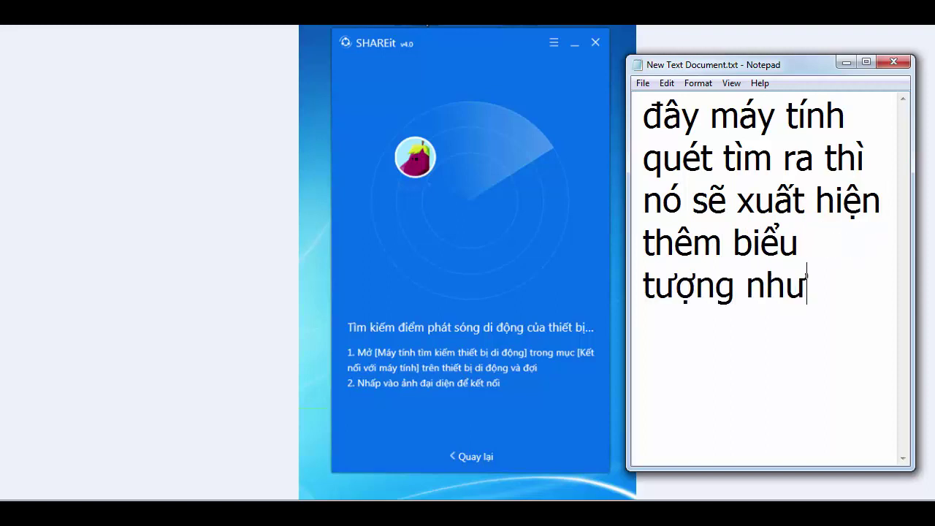
{"action": "type", "text": " ben n"}
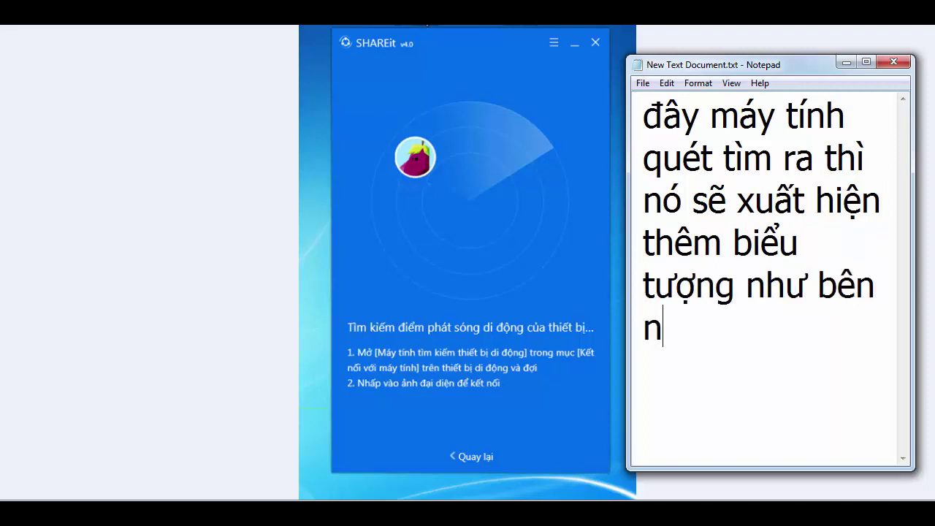
{"action": "type", "text": "ình"}
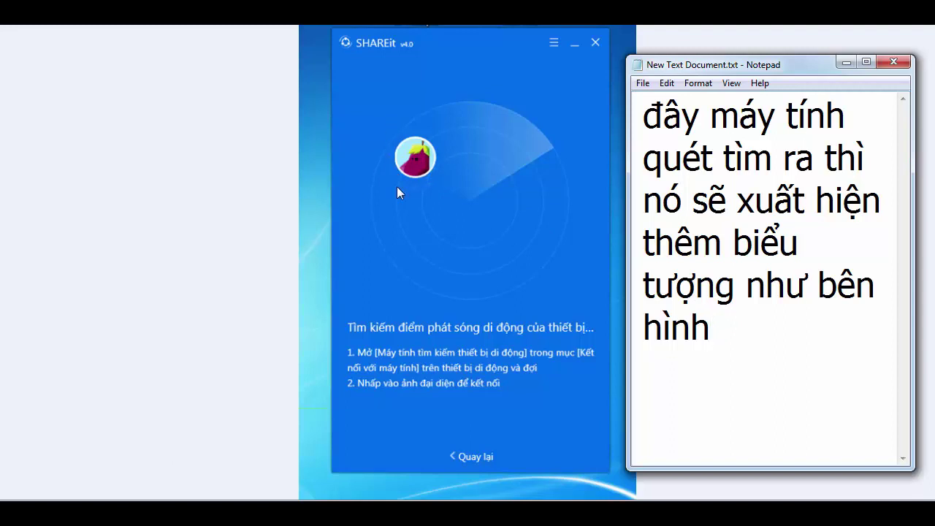
{"action": "type", "text": "."}
Replace all the note's text with "đây là tượng trưng cho điện thoại đó."
{"action": "key", "text": "ctrl+a"}
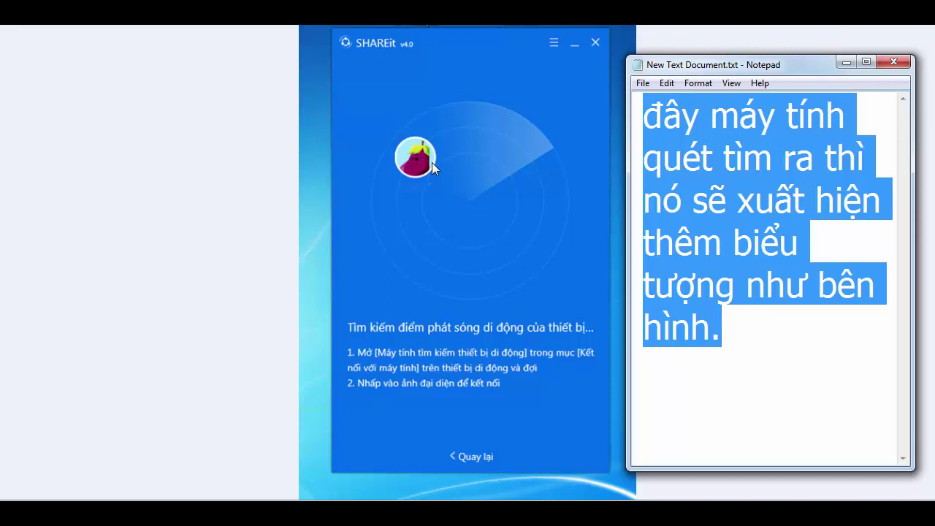
{"action": "type", "text": "đaya là "}
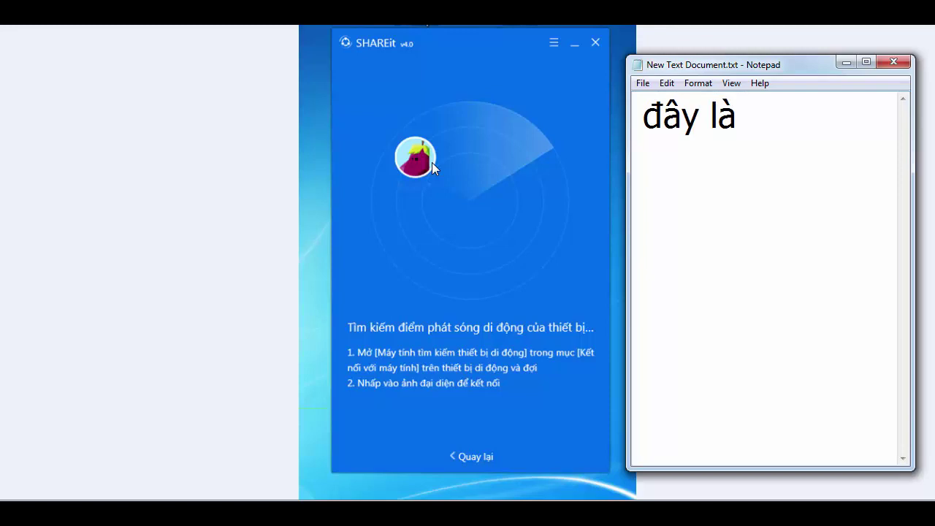
{"action": "type", "text": "tượng t"}
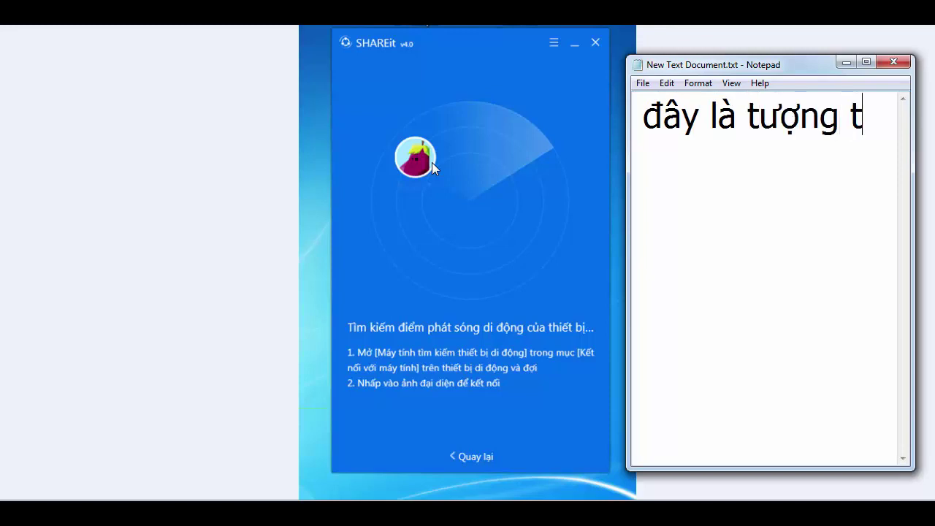
{"action": "type", "text": "rưng "}
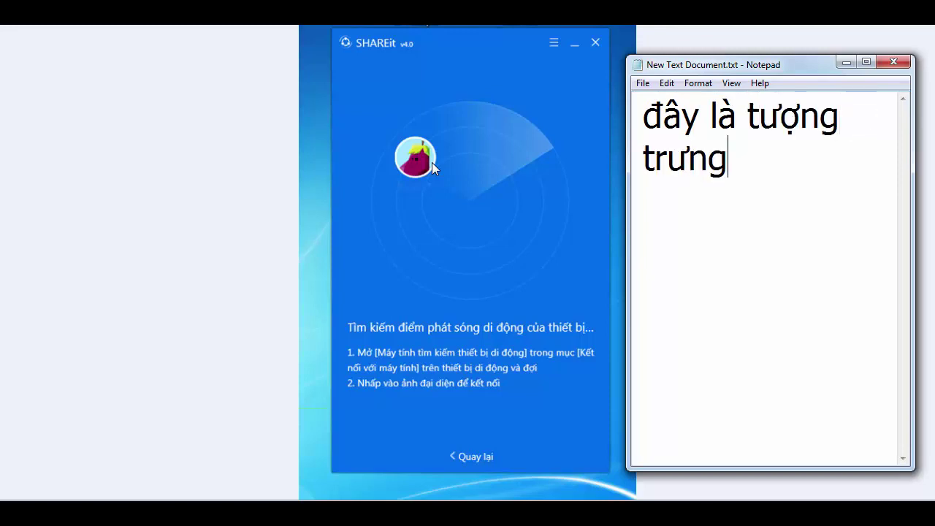
{"action": "type", "text": "cho điện "}
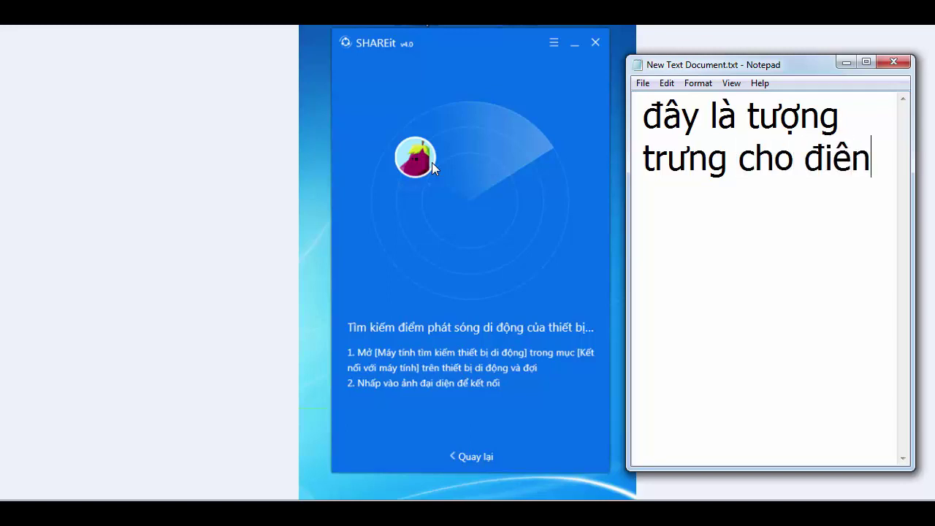
{"action": "type", "text": "thoại "}
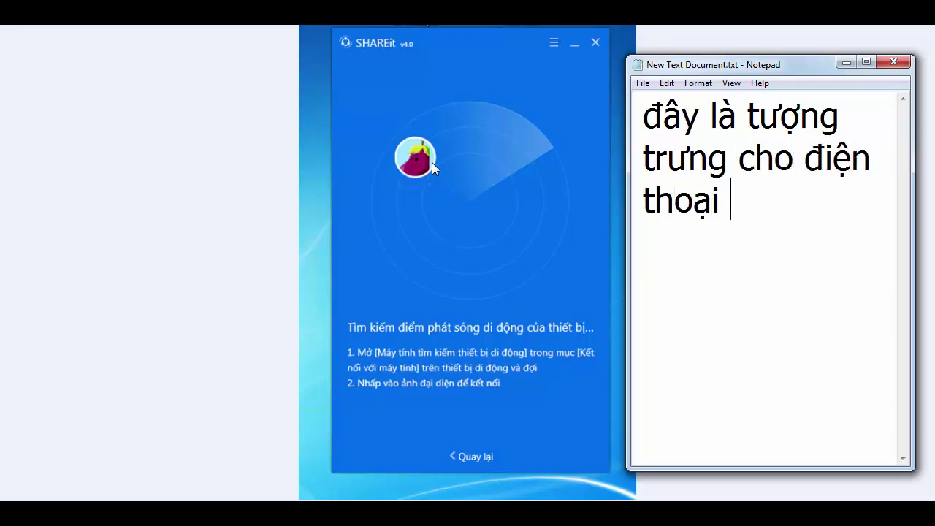
{"action": "type", "text": "dan"}
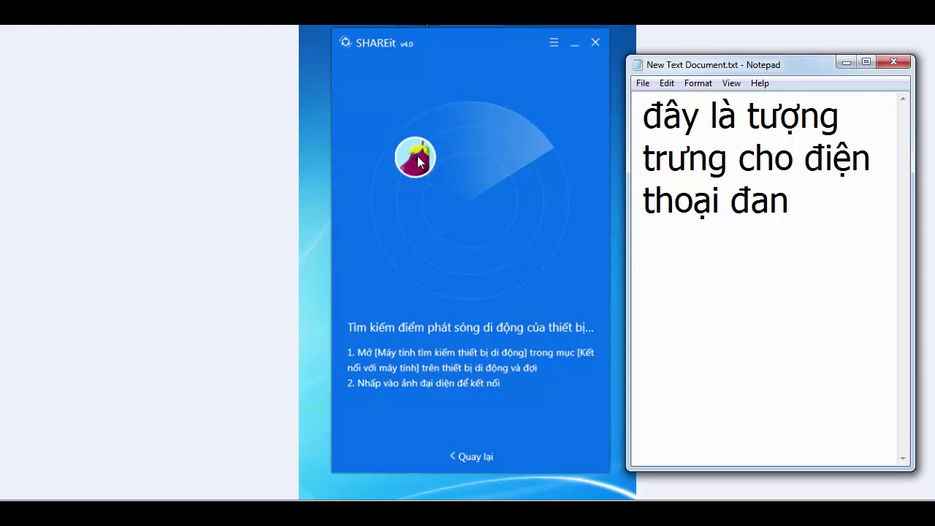
{"action": "type", "text": "dg"}
{"action": "key", "text": "BackSpace"}
{"action": "key", "text": "BackSpace"}
{"action": "key", "text": "BackSpace"}
{"action": "type", "text": "o"}
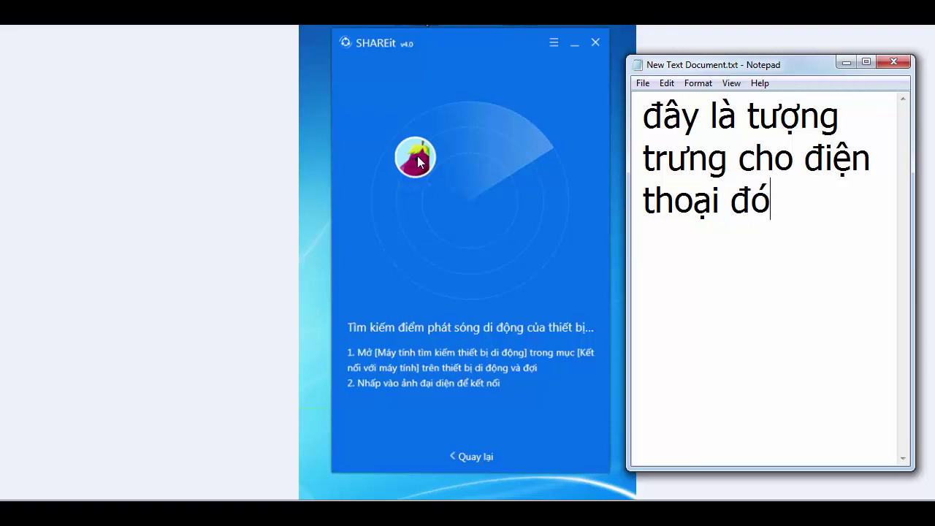
{"action": "type", "text": "."}
End the note's first sentence with a period and begin a new line reading "mình click vào biểu tượng"
{"action": "key", "text": "Return"}
{"action": "type", "text": "mình "}
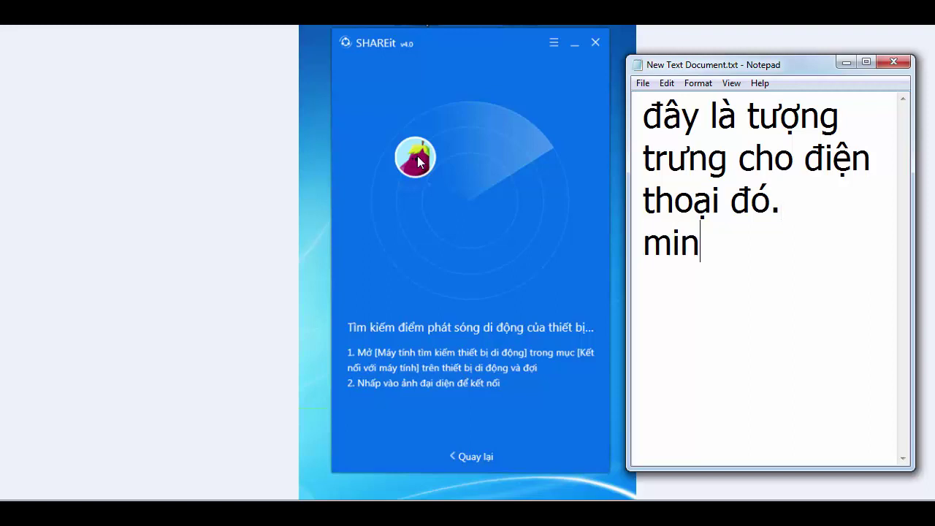
{"action": "type", "text": "clich"}
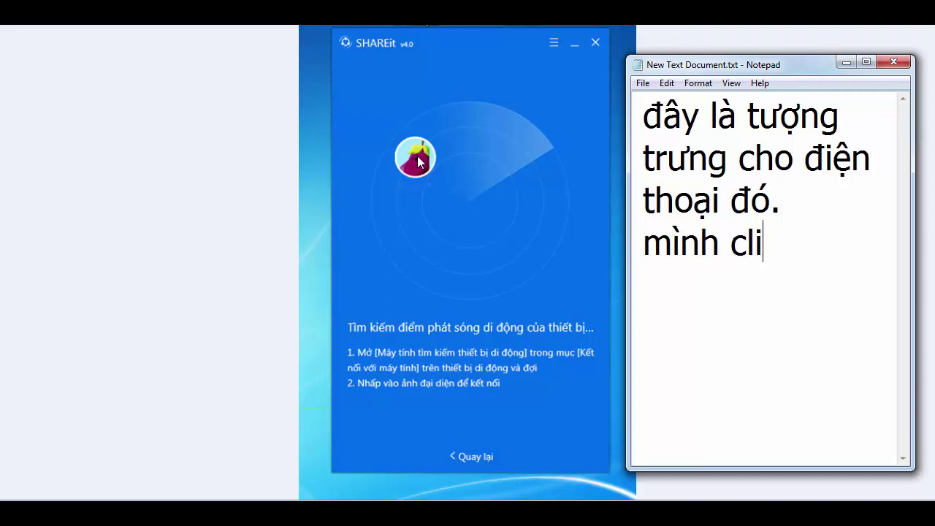
{"action": "key", "text": "BackSpace"}
{"action": "key", "text": "BackSpace"}
{"action": "type", "text": "k"}
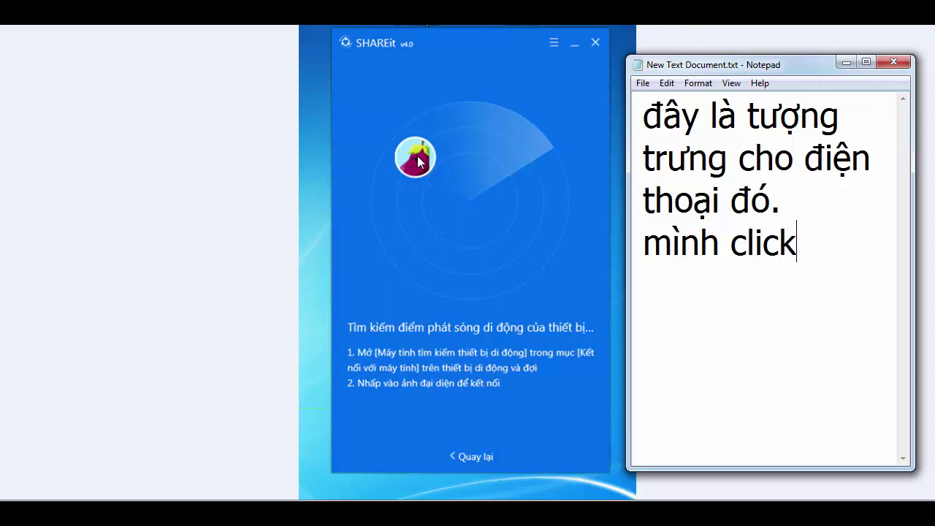
{"action": "type", "text": " vaof bieu"}
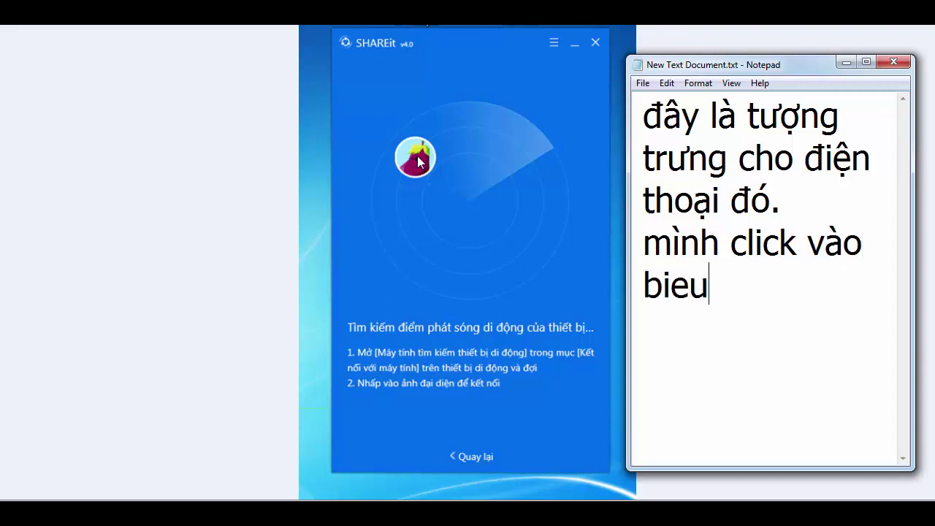
{"action": "type", "text": " tuongwj "}
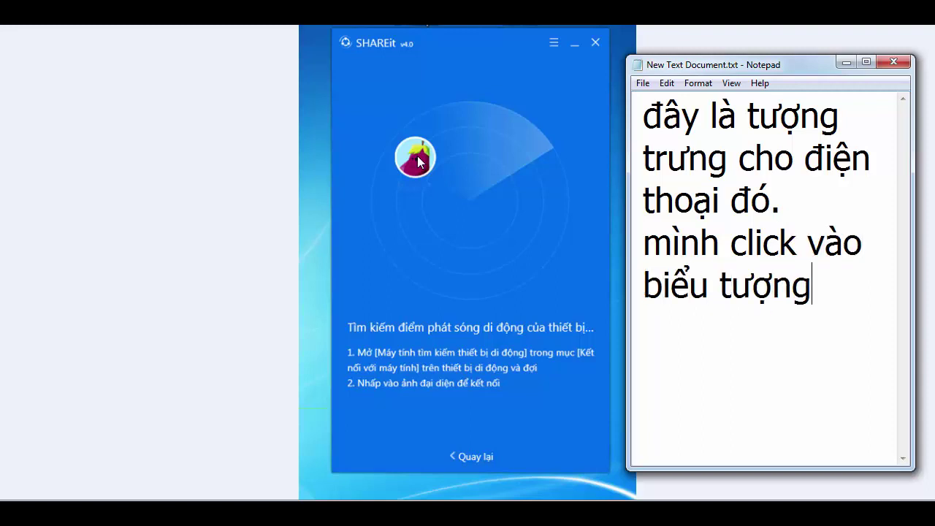
Complete the note's second sentence with "đó nhé cho tụi nó kết bạn."
{"action": "type", "text": "ddos nhe"}
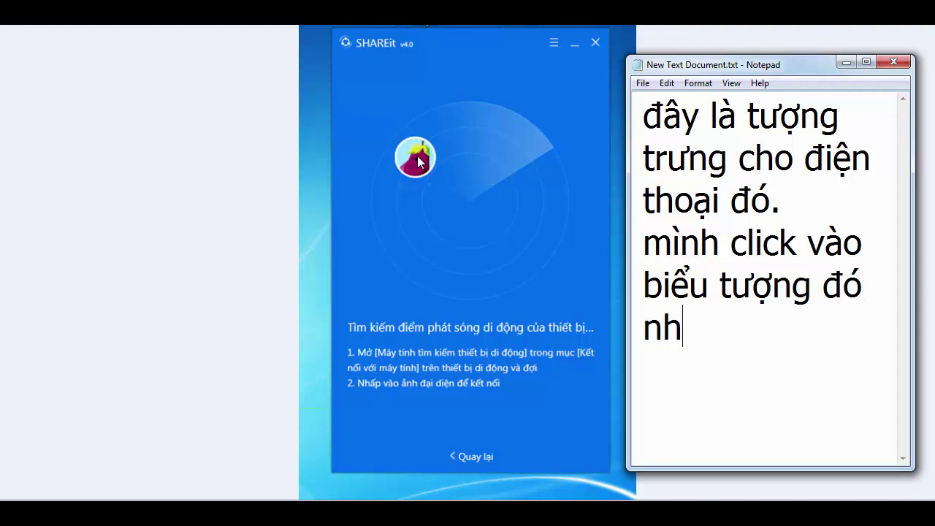
{"action": "type", "text": "s cho "}
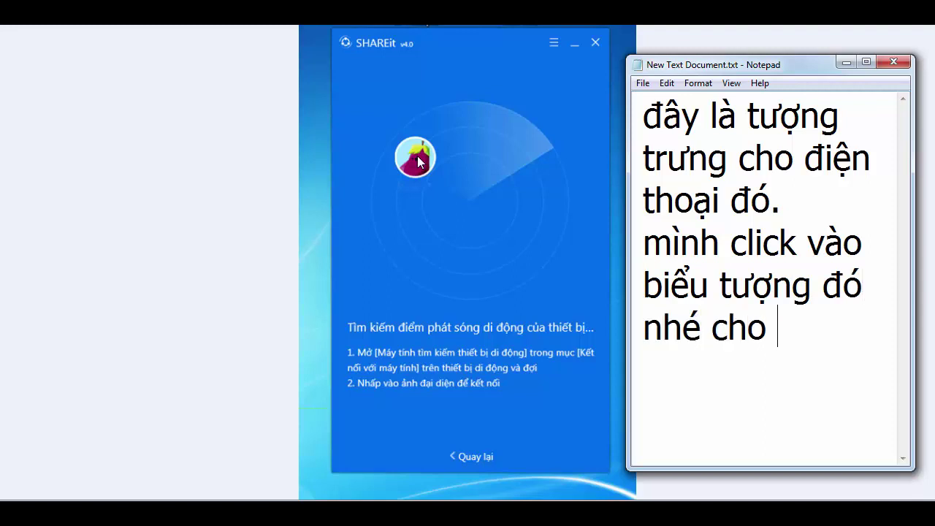
{"action": "type", "text": "tuij nos "}
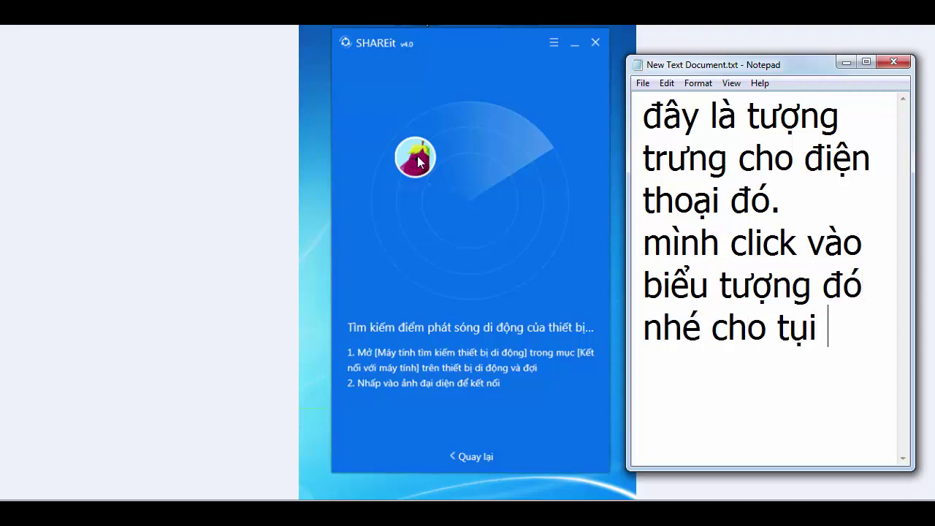
{"action": "type", "text": "ket"}
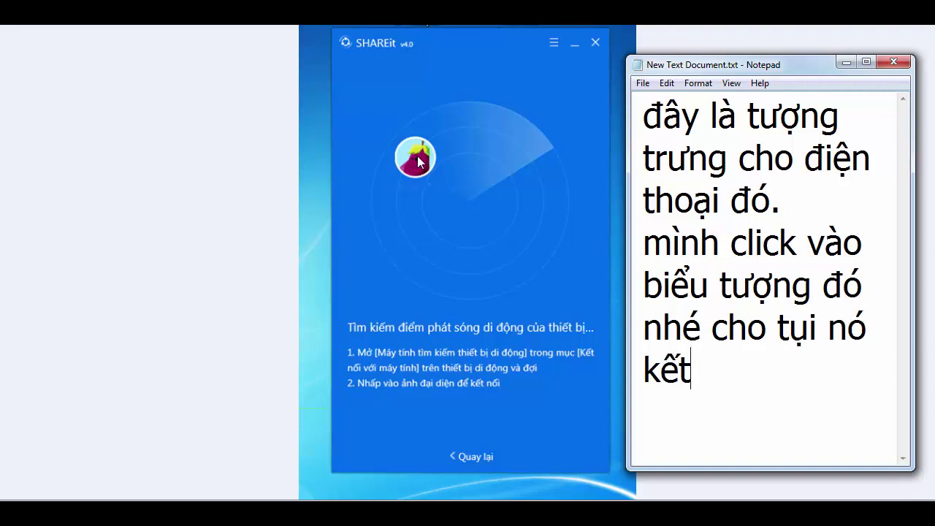
{"action": "type", "text": " ba"}
{"action": "type", "text": "n"}
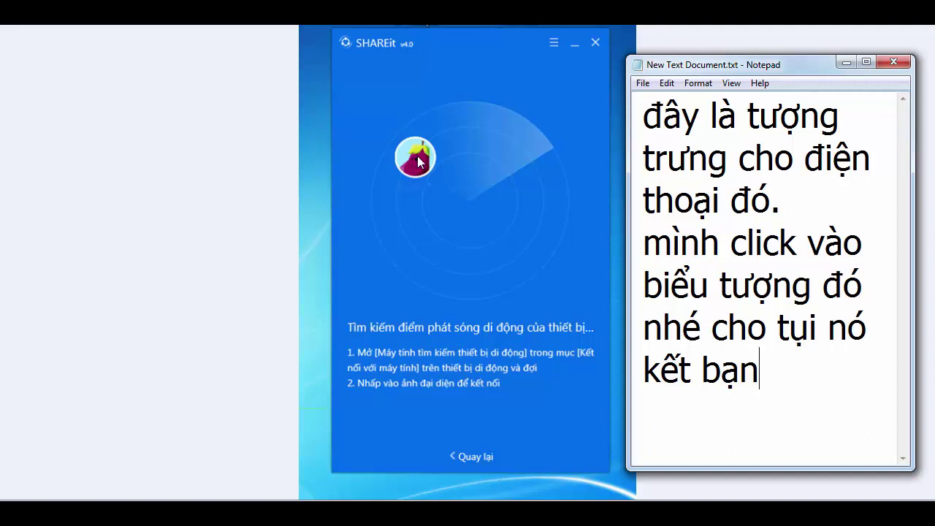
{"action": "type", "text": "."}
Minimize the note and switch to SHAREit to connect to the phone found by the scan
{"action": "key", "text": "super+Down"}
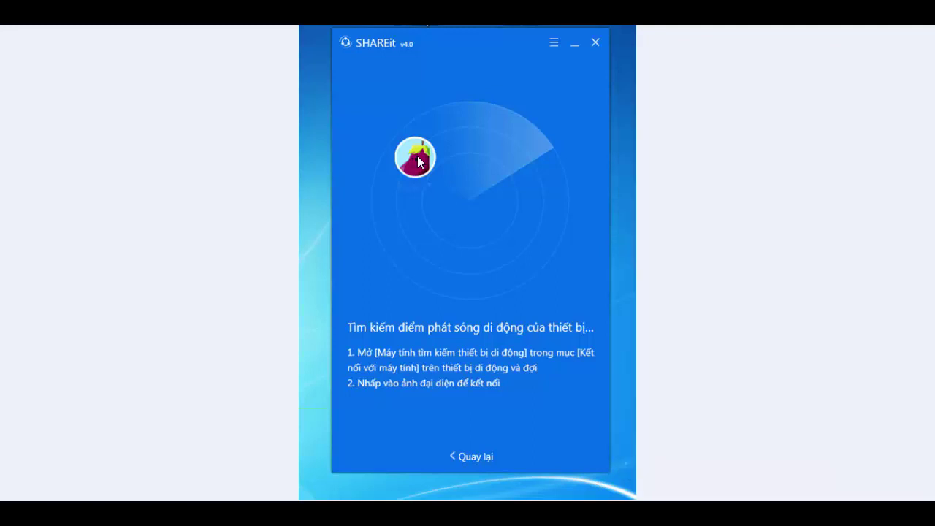
{"action": "left_click", "coordinate": [418, 158]}
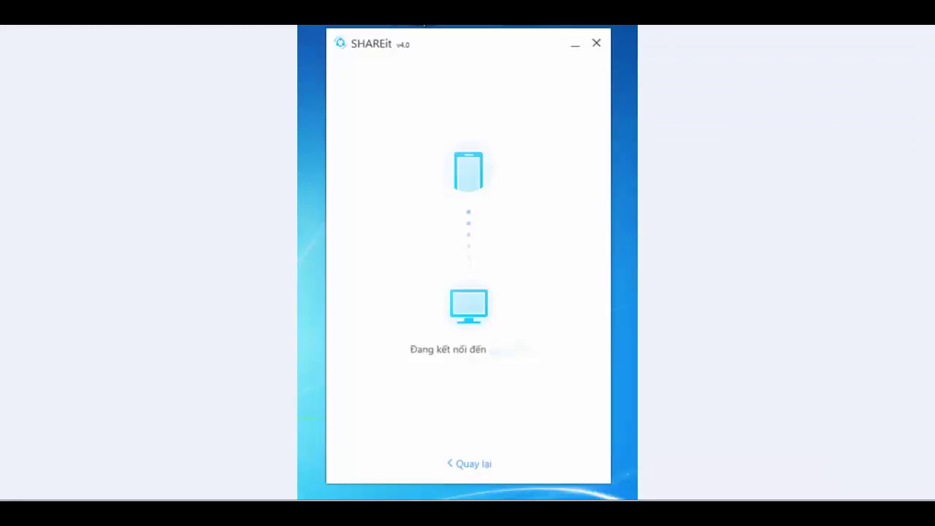
Return to Notepad and replace the whole note with "và nó ra giao diện như bên."
{"action": "key", "text": "alt+Tab"}
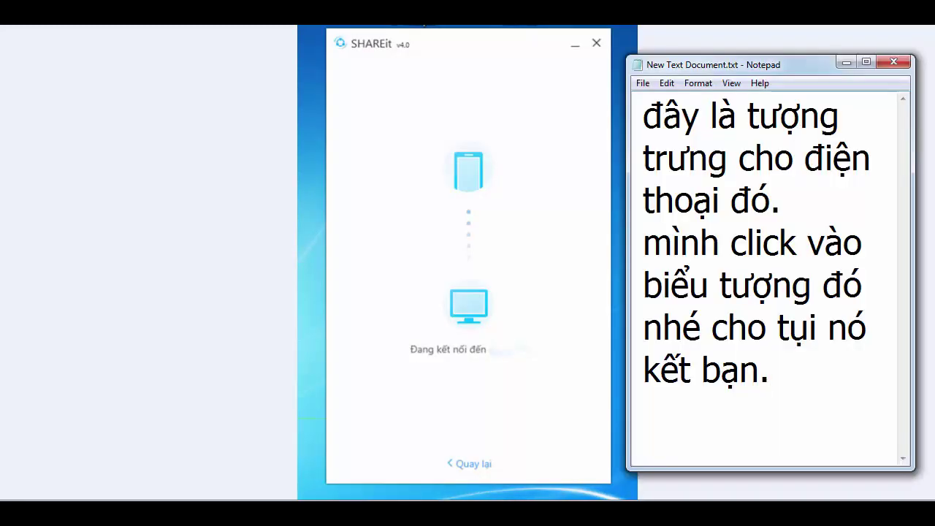
{"action": "key", "text": "ctrl+a"}
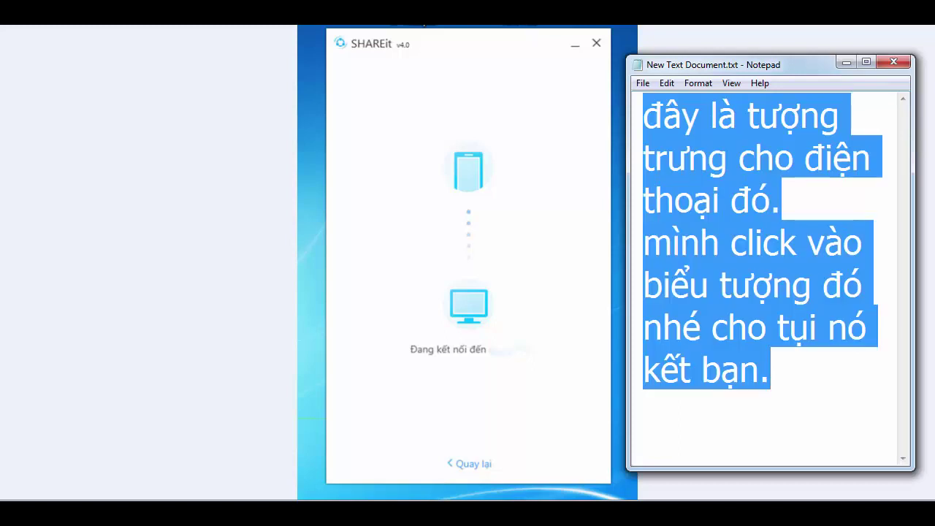
{"action": "type", "text": "và "}
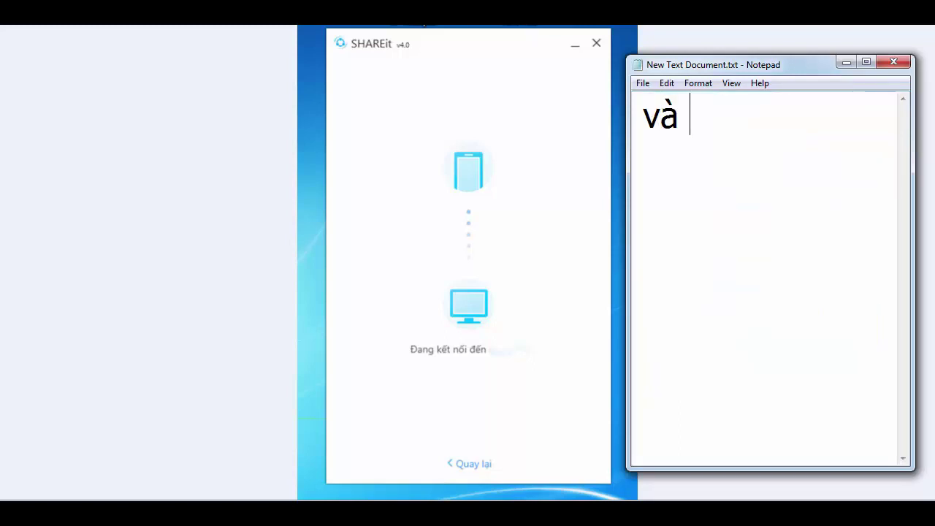
{"action": "type", "text": "nó ra "}
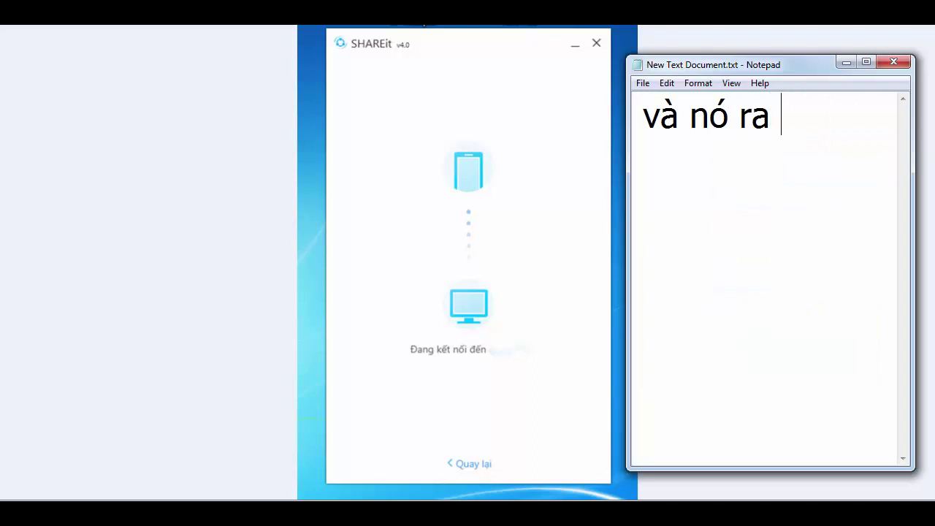
{"action": "type", "text": "gi"}
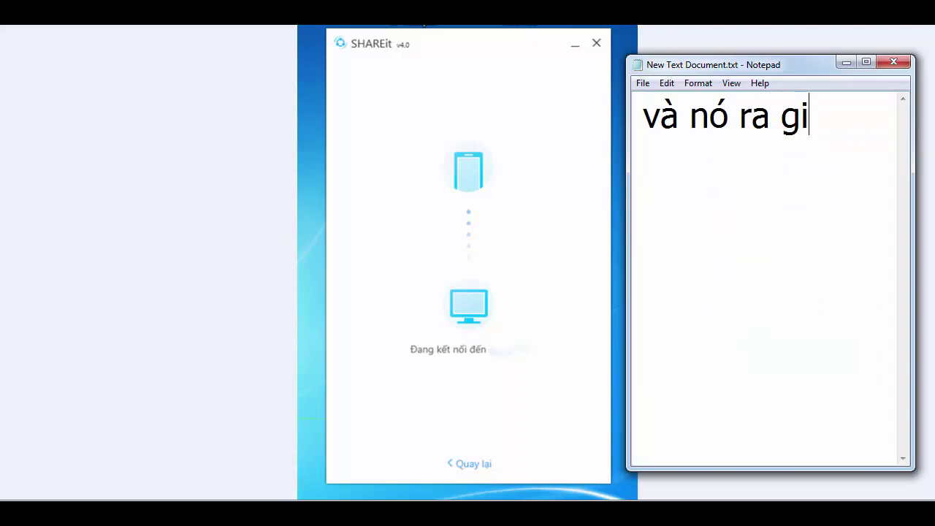
{"action": "type", "text": "ao diện "}
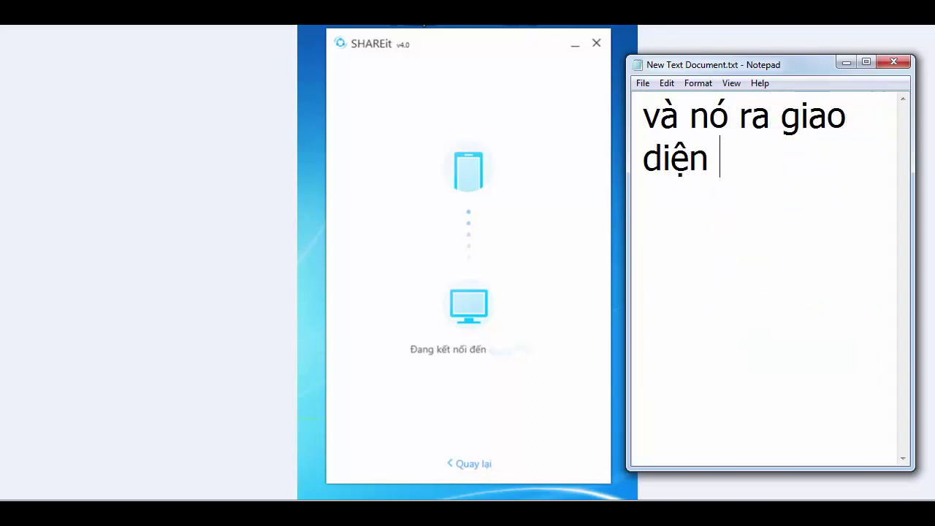
{"action": "type", "text": "như bên"}
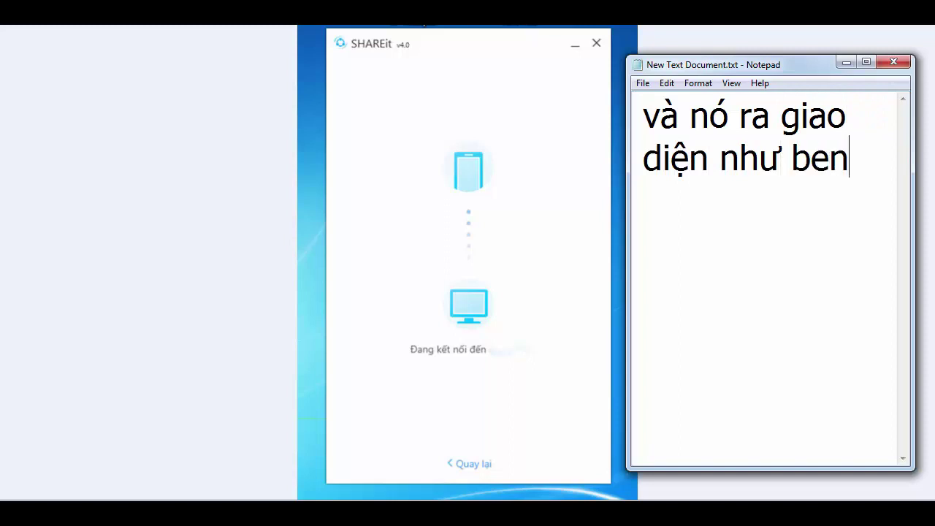
{"action": "type", "text": "."}
Add a new line to the note reading "nó đang hẹn hò đấy. heheh.." and end it with a line break
{"action": "key", "text": "Return"}
{"action": "type", "text": "no đang"}
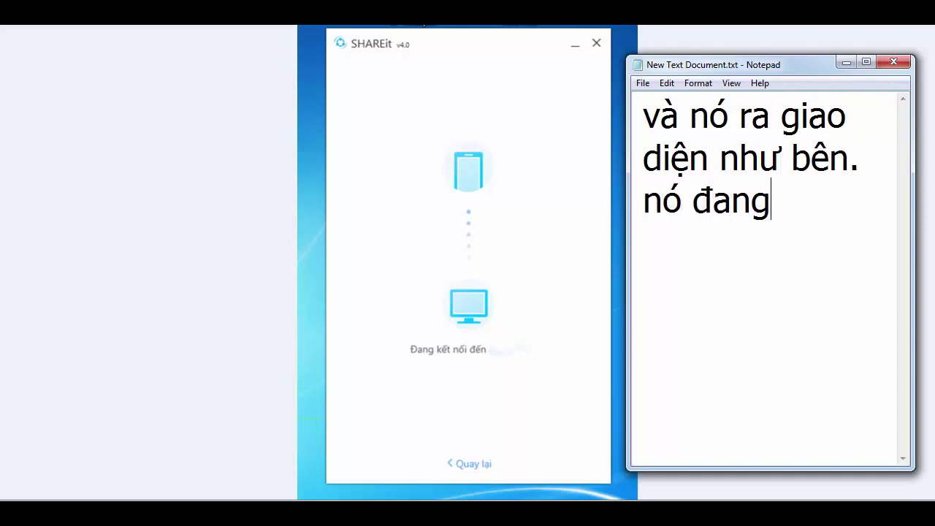
{"action": "type", "text": " henj"}
{"action": "key", "text": "Return"}
{"action": "type", "text": "hof d"}
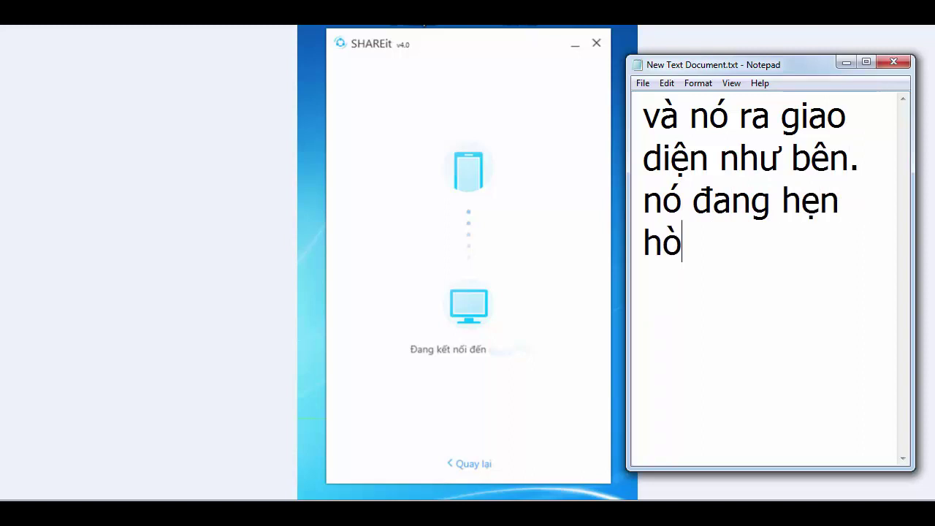
{"action": "type", "text": "day"}
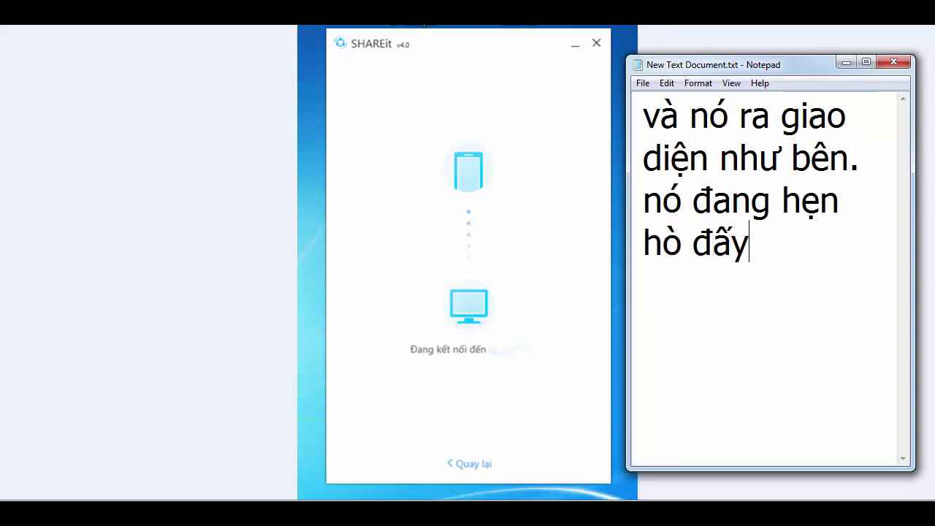
{"action": "type", "text": ". h"}
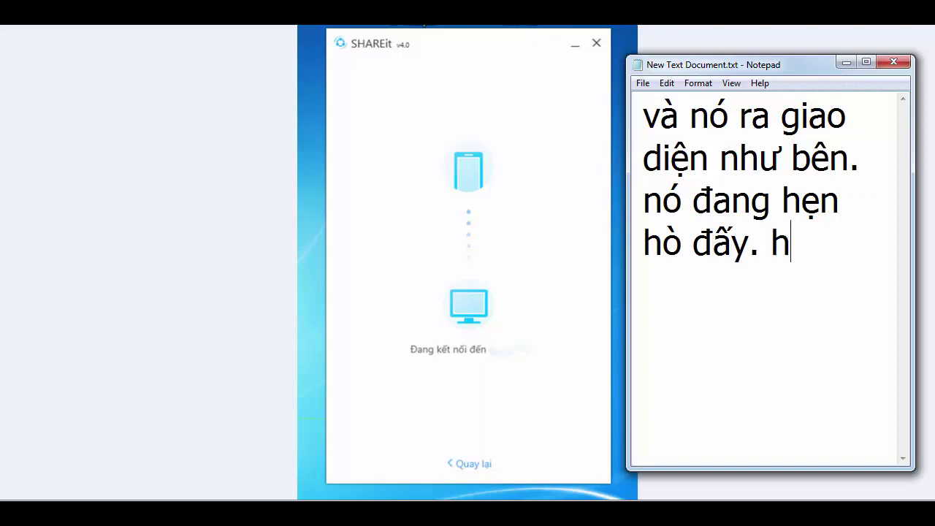
{"action": "type", "text": "eheh.."}
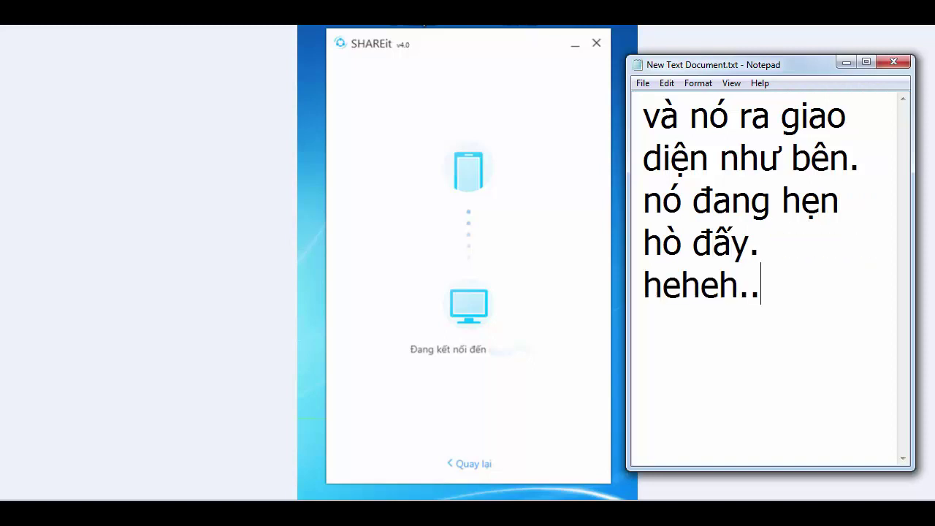
{"action": "key", "text": "Return"}
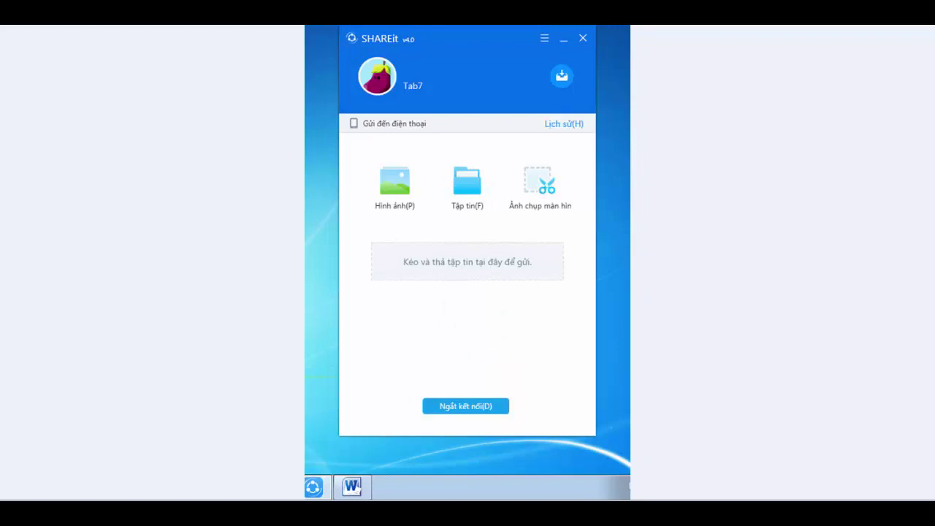
Bring the note back and replace all its text with the opening "sau khi kết nối xong"
{"action": "left_click", "coordinate": [334, 453]}
{"action": "key", "text": "ctrl+a"}
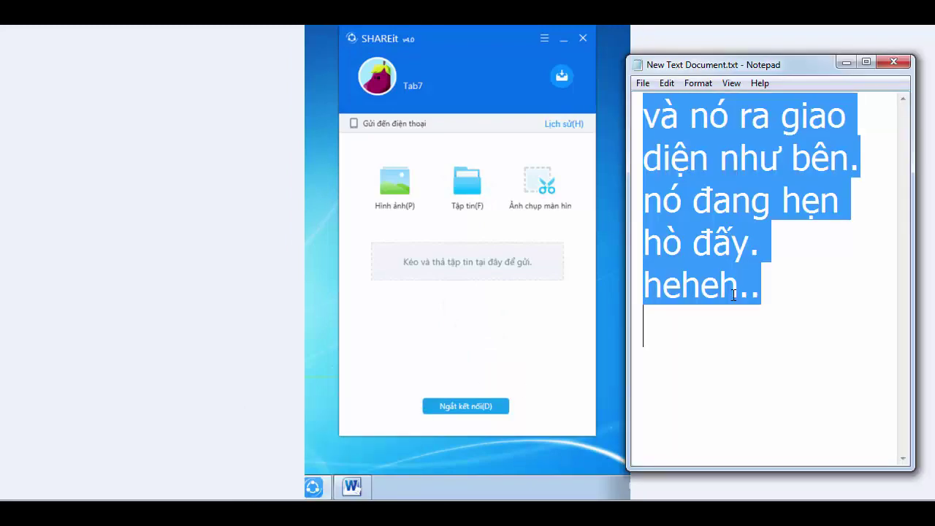
{"action": "type", "text": "sau khi "}
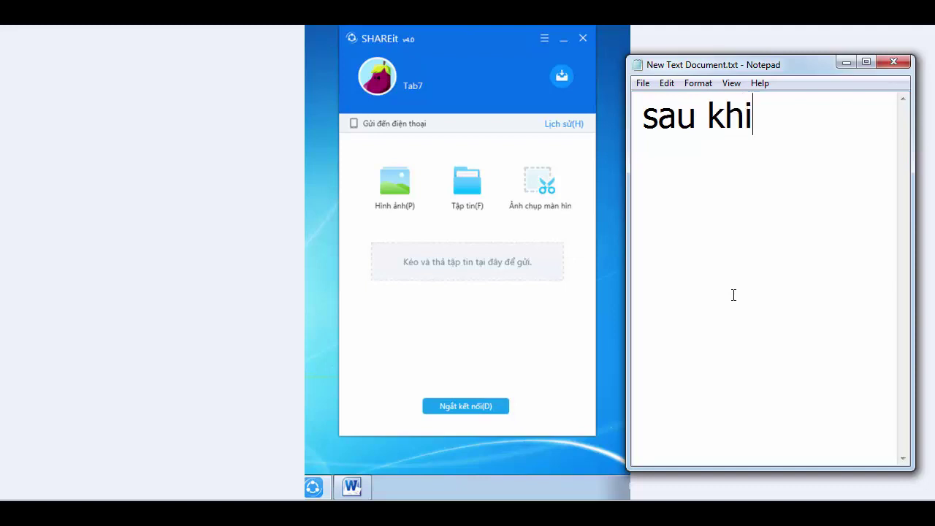
{"action": "type", "text": "ket"}
{"action": "type", "text": " nôi"}
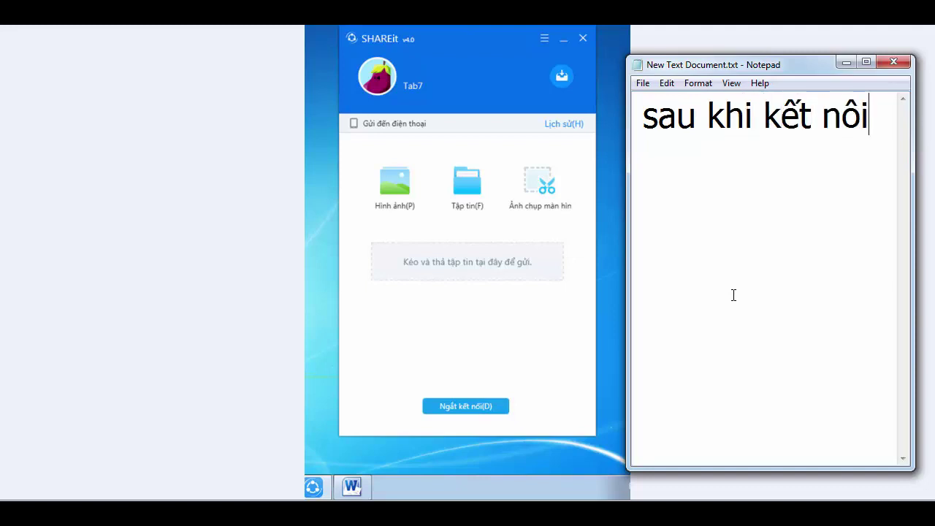
{"action": "key", "text": "BackSpace"}
{"action": "key", "text": "BackSpace"}
{"action": "type", "text": "ối xong "}
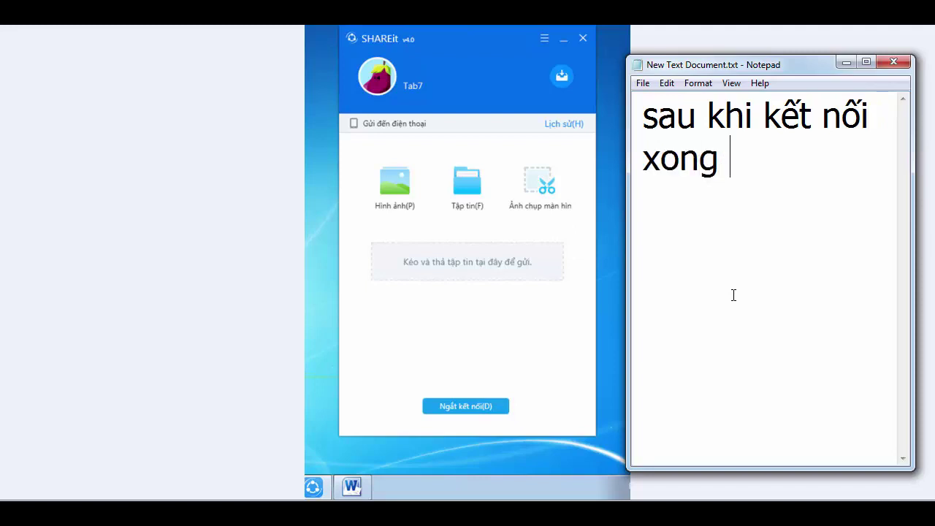
Finish the sentence in the note with "nó sẽ có giao diện như bên." and start a new line
{"action": "type", "text": "nó "}
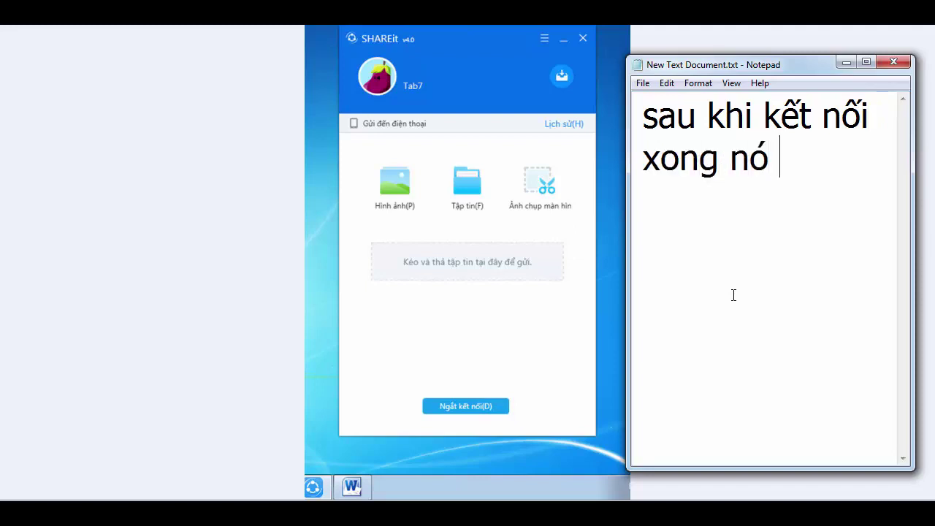
{"action": "type", "text": "sẽ có "}
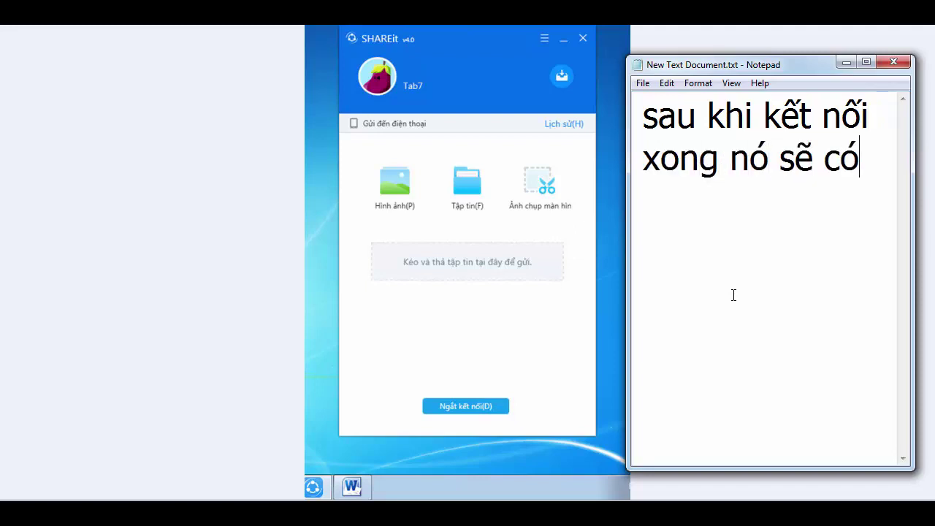
{"action": "type", "text": "giao di"}
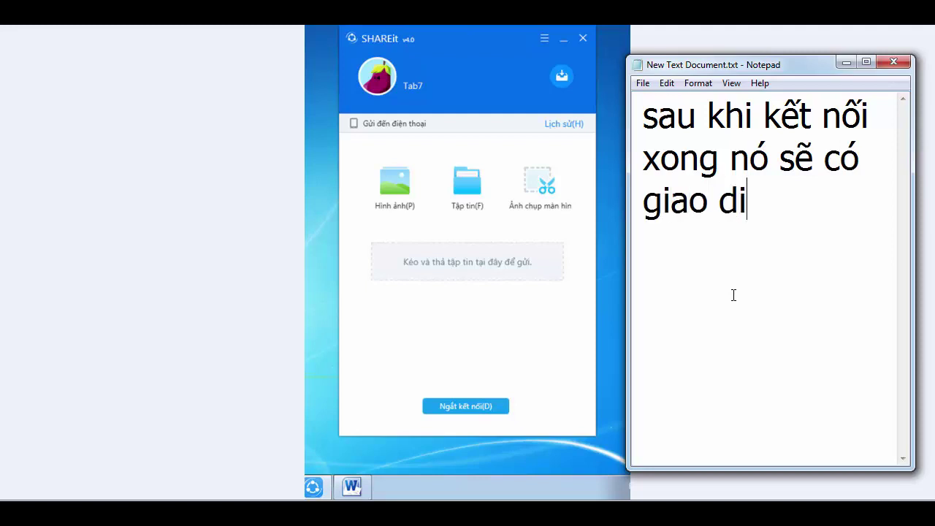
{"action": "type", "text": "enj nhuw "}
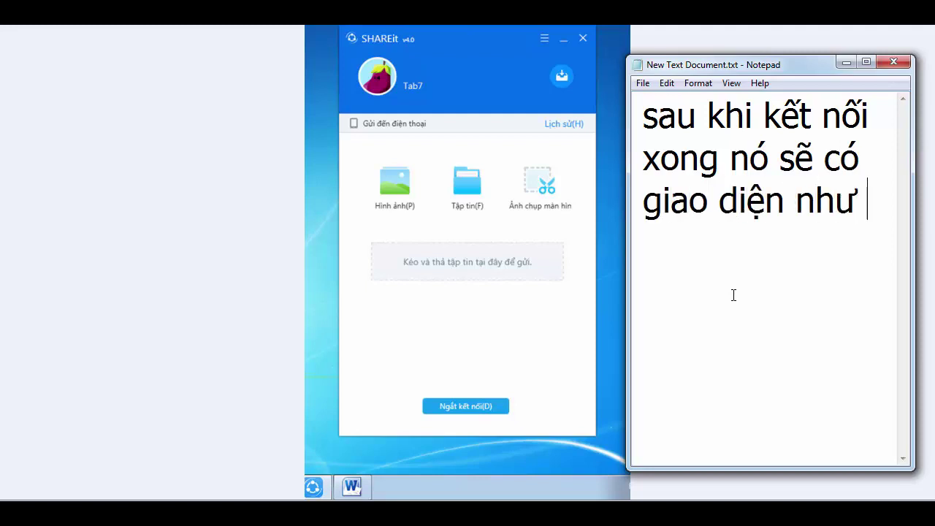
{"action": "type", "text": "bene."}
{"action": "key", "text": "Return"}
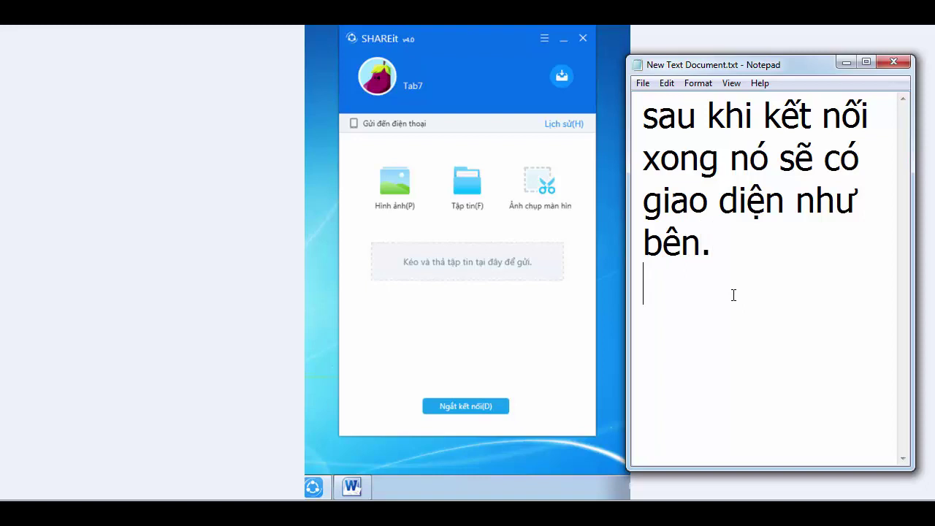
Replace the note's final full stop with ", đây là trên máy tính nhé." and start a new line with "còn trên"
{"action": "key", "text": "BackSpace"}
{"action": "key", "text": "BackSpace"}
{"action": "key", "text": "BackSpace"}
{"action": "type", "text": ", dat"}
{"action": "key", "text": "BackSpace"}
{"action": "type", "text": "y"}
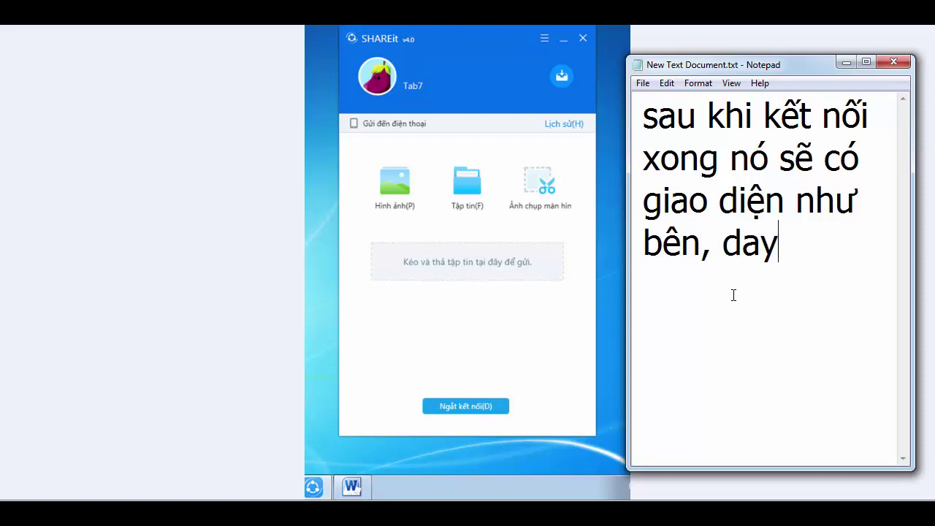
{"action": "type", "text": "d laf treen"}
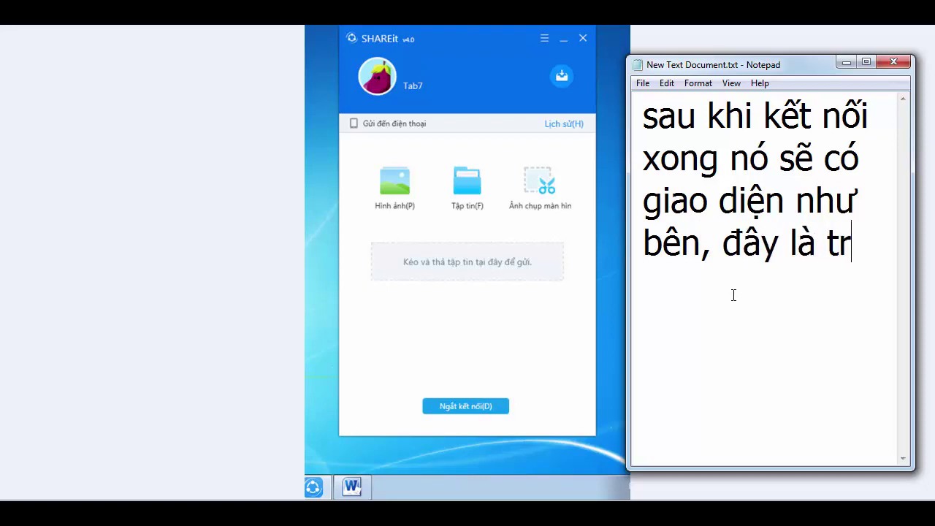
{"action": "type", "text": " mays tinhs "}
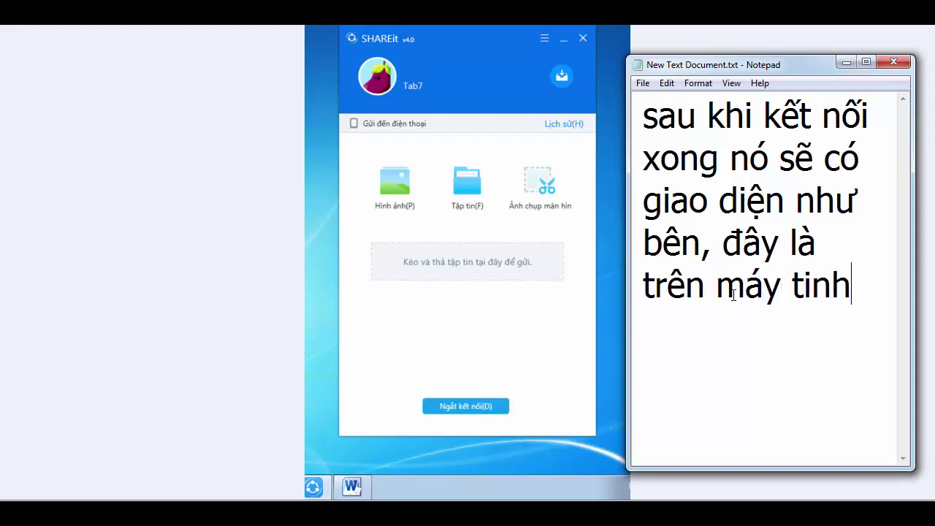
{"action": "type", "text": "ne"}
{"action": "key", "text": "BackSpace"}
{"action": "type", "text": "h nh"}
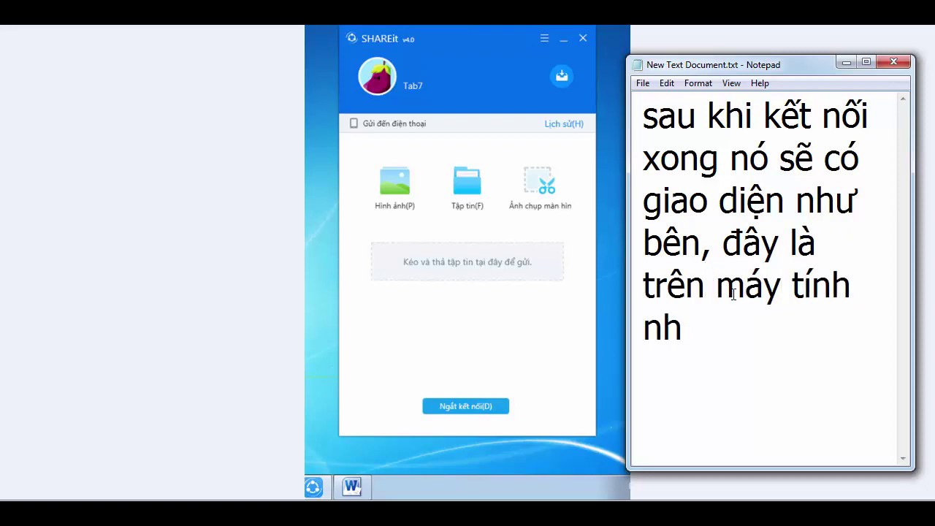
{"action": "type", "text": "es.conf treen"}
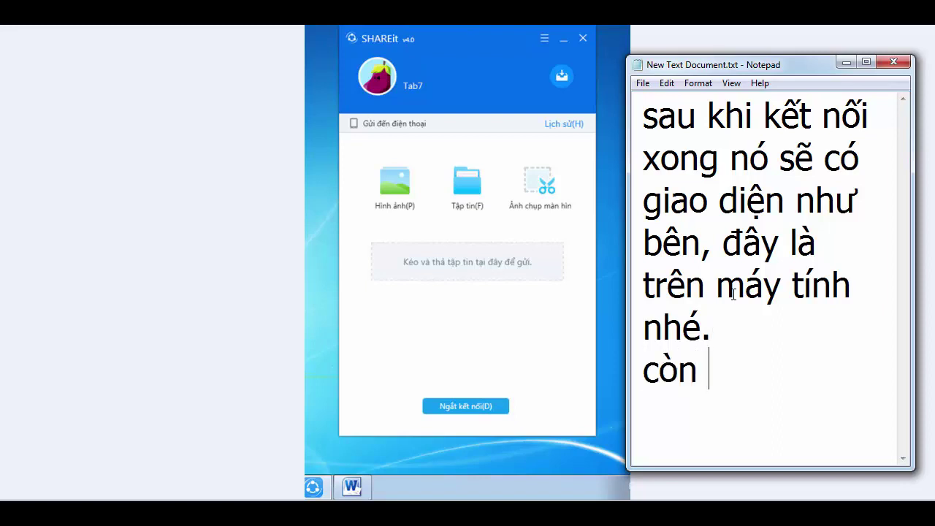
Complete the note's last line with "điện thoại thì như sau."
{"action": "type", "text": " dien"}
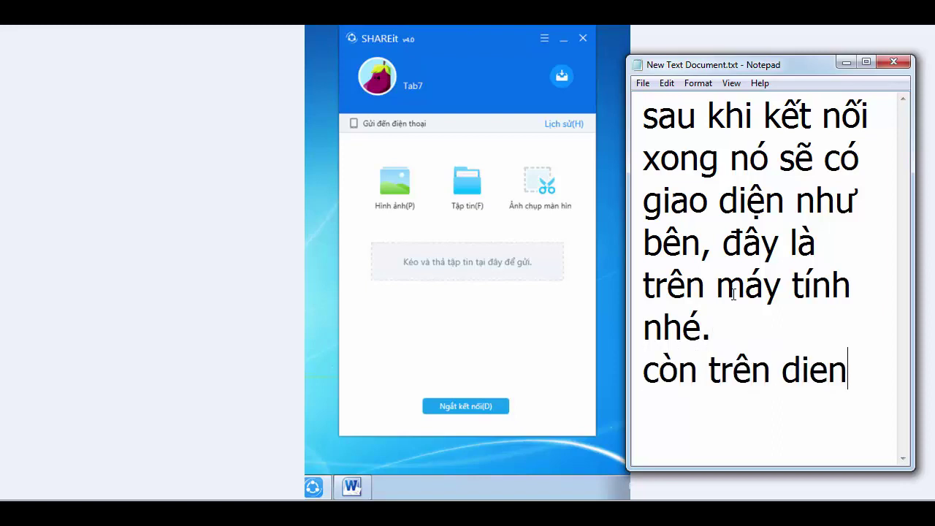
{"action": "type", "text": "dej thoaj thif "}
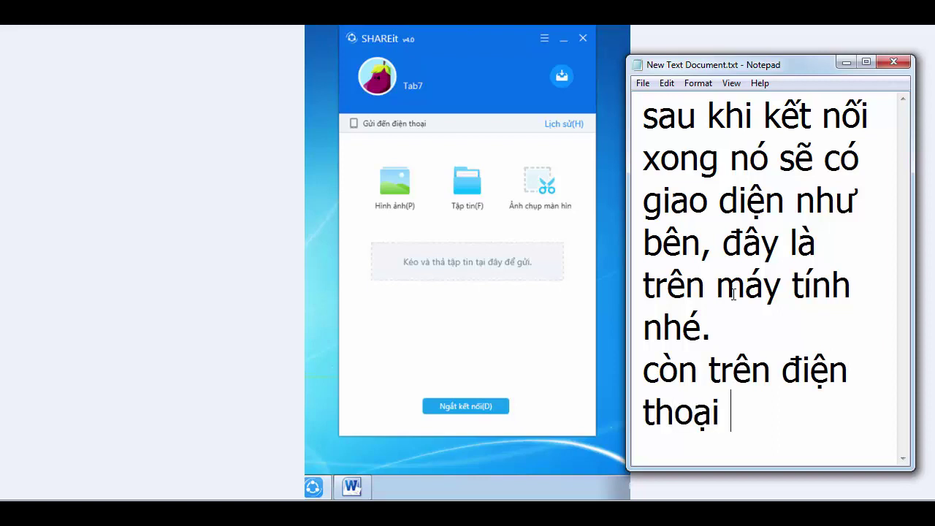
{"action": "type", "text": "nhuw sau"}
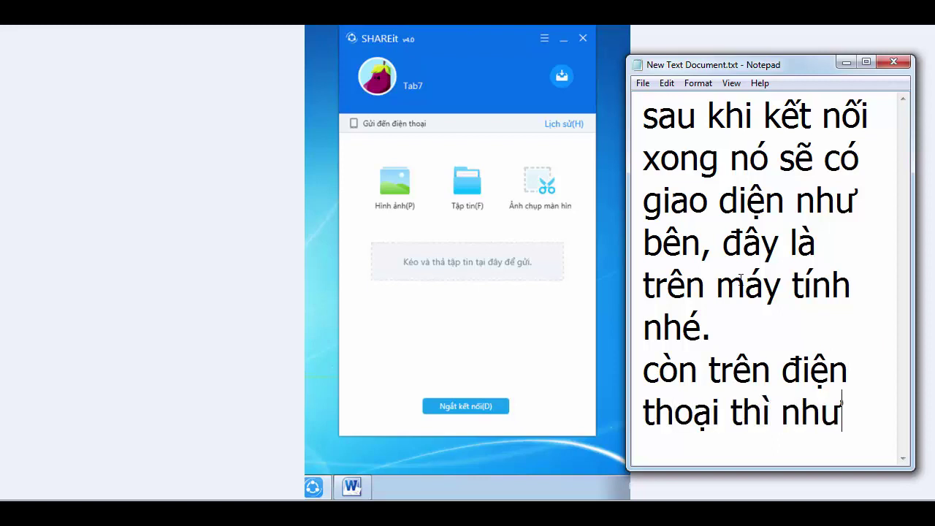
{"action": "type", "text": "."}
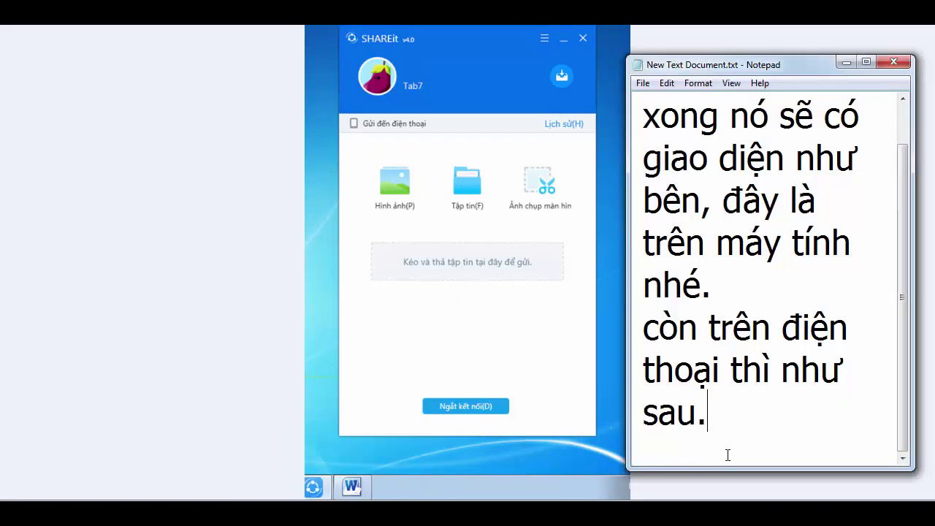
Clear the whole note and write the new opening "ở trên máy tính mình sẽ thấy câu"
{"action": "key", "text": "ctrl+a"}
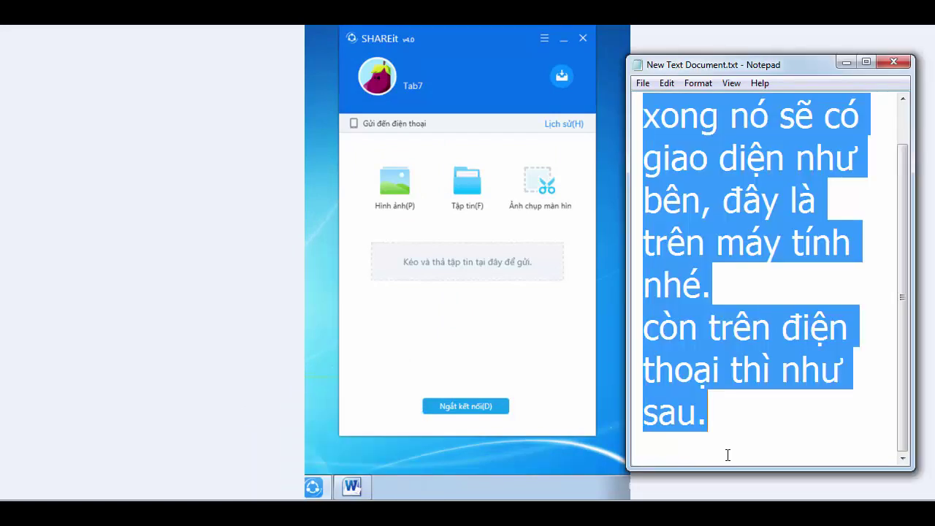
{"action": "key", "text": "Delete"}
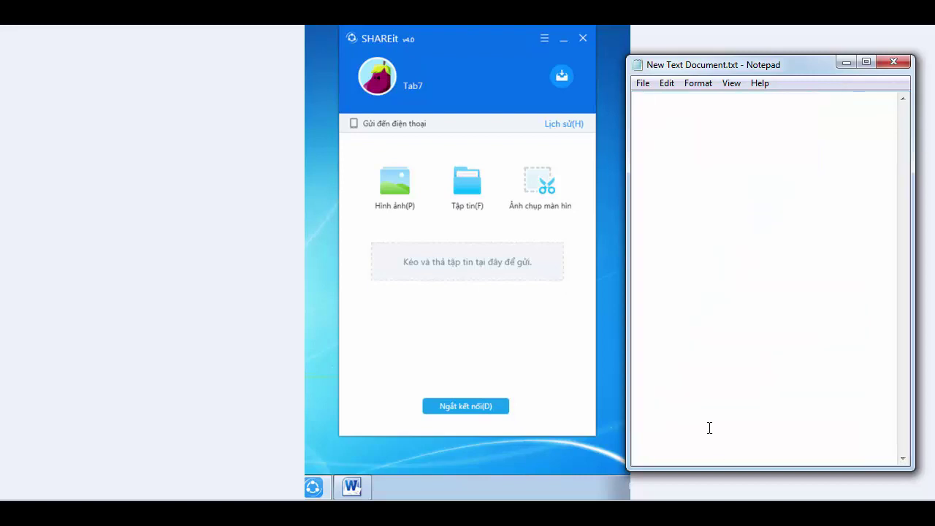
{"action": "type", "text": "ở treên máy "}
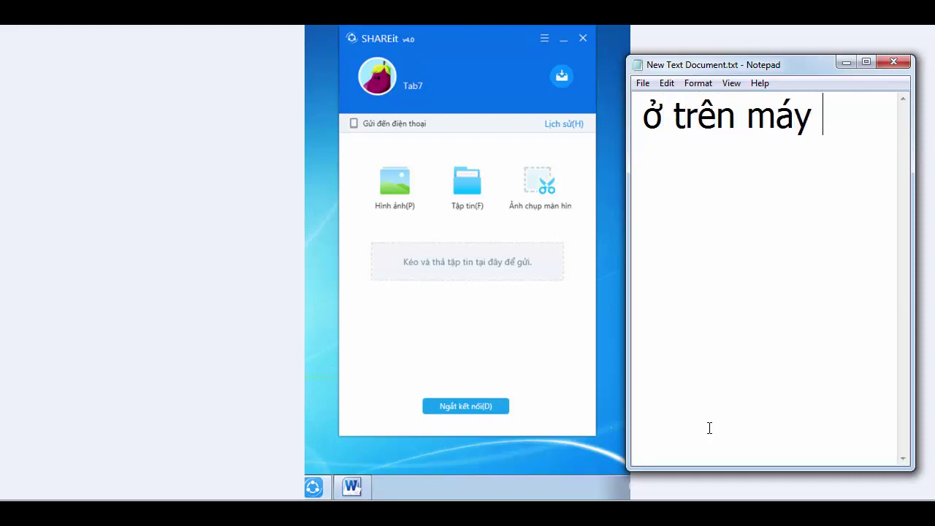
{"action": "type", "text": "tinhs mình t"}
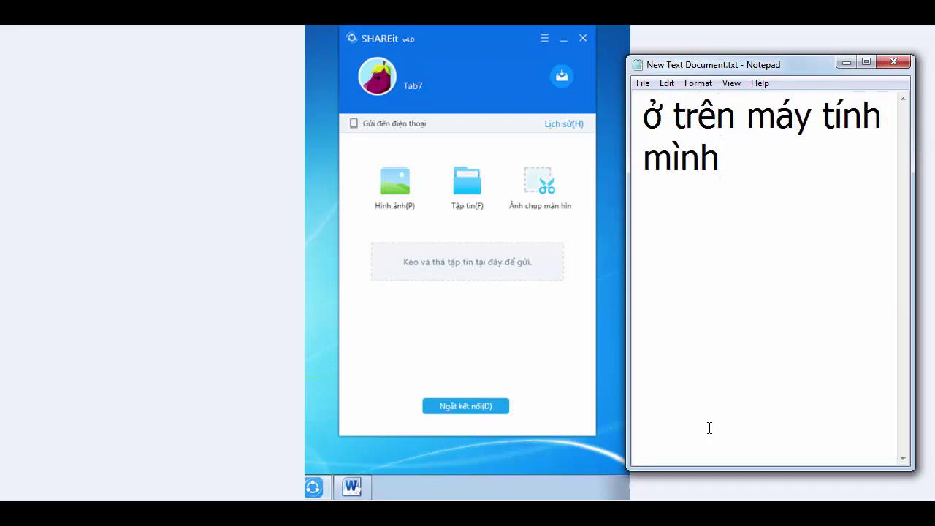
{"action": "key", "text": "BackSpace"}
{"action": "type", "text": "sex thaays cu"}
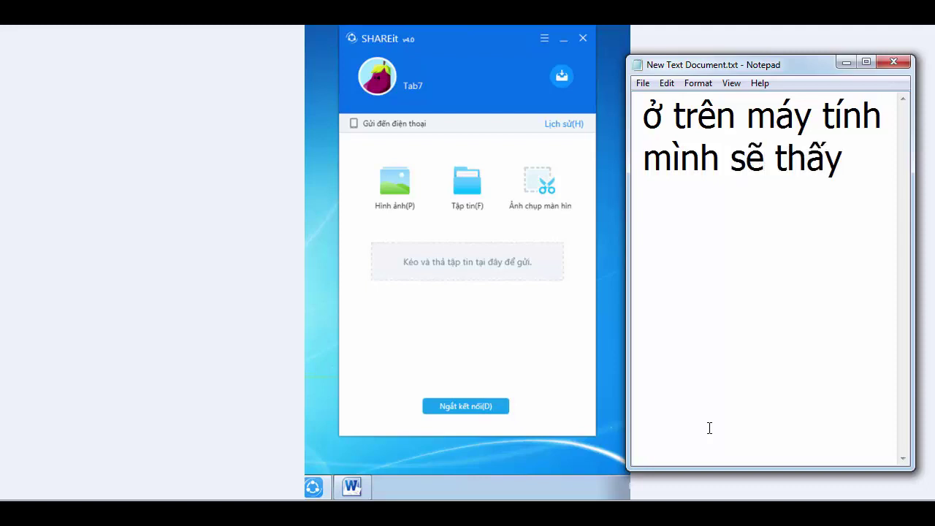
{"action": "key", "text": "BackSpace"}
{"action": "type", "text": "aua :"}
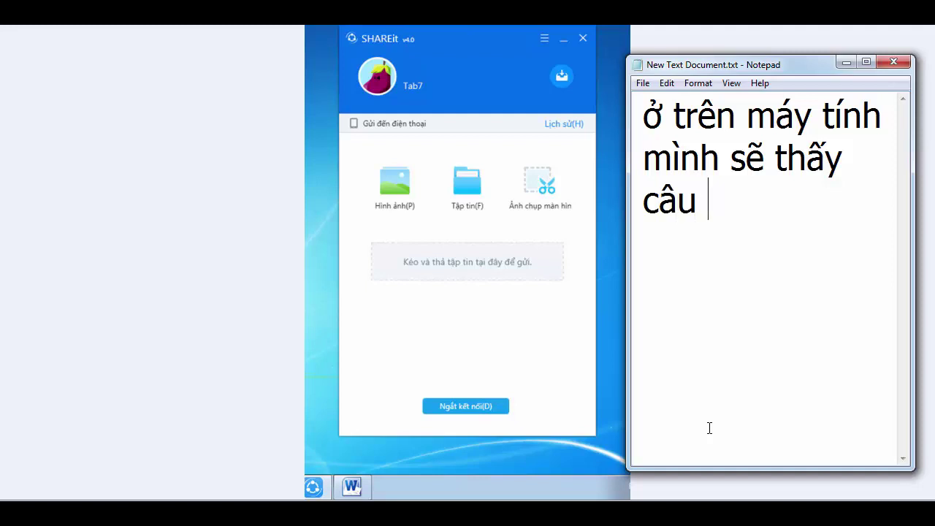
{"action": "key", "text": "BackSpace"}
Finish the sentence in the note with ": kéo và thả tập tin tại đây để gửi."
{"action": "type", "text": ": ke"}
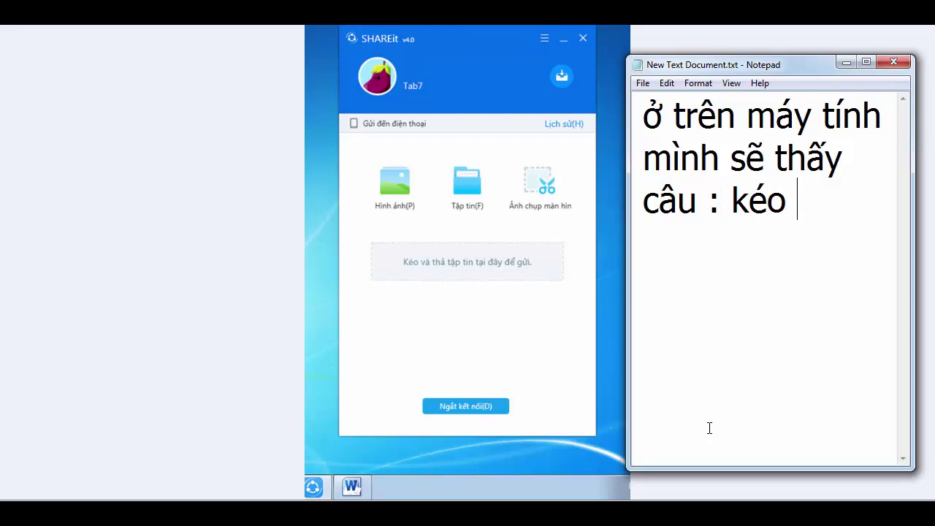
{"action": "type", "text": "và tha"}
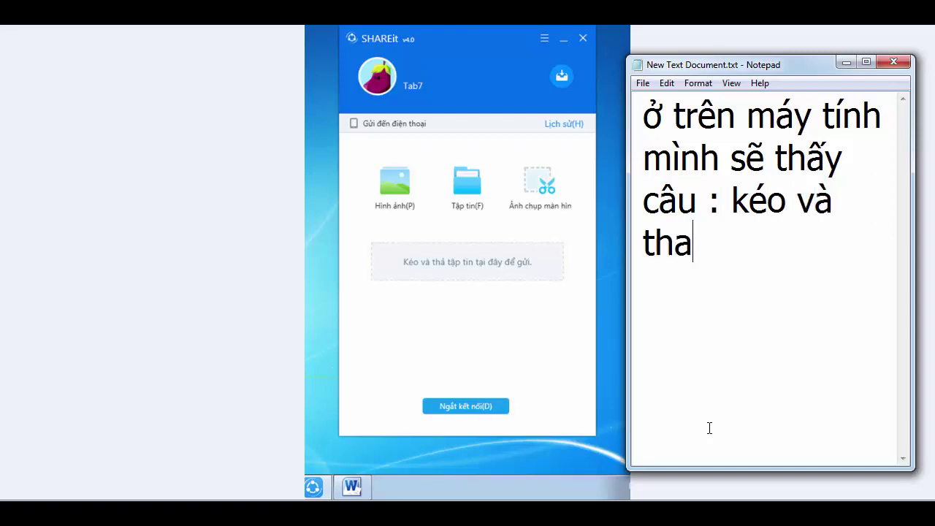
{"action": "key", "text": "BackSpace"}
{"action": "type", "text": "ả tập "}
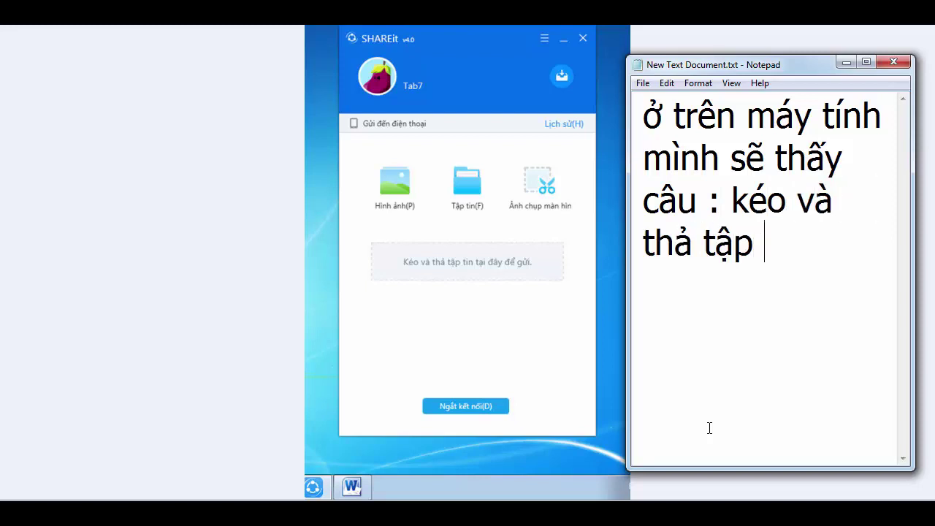
{"action": "type", "text": "tin tại "}
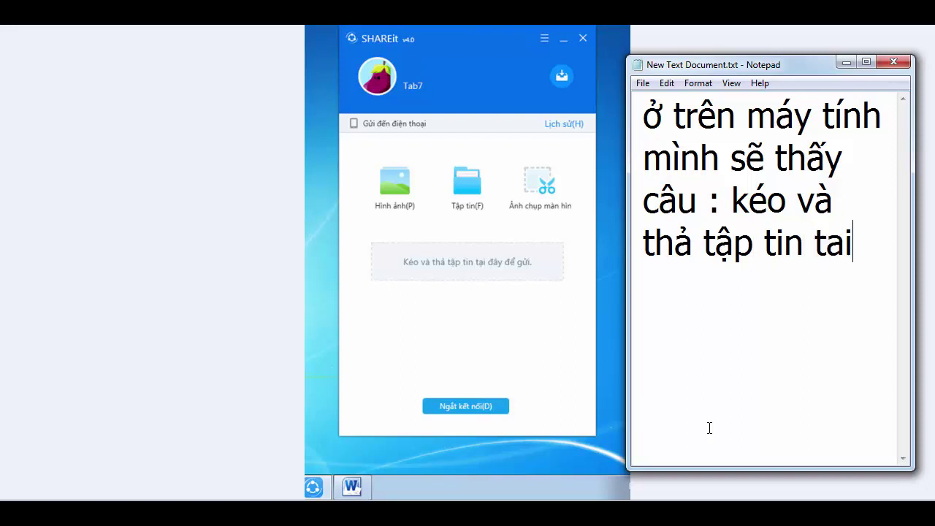
{"action": "type", "text": "đây d"}
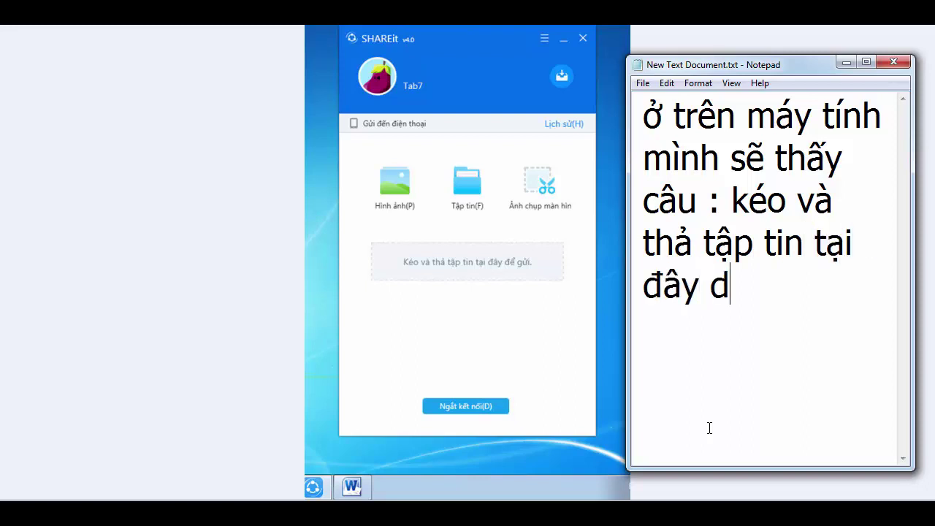
{"action": "type", "text": "eedr guiwr"}
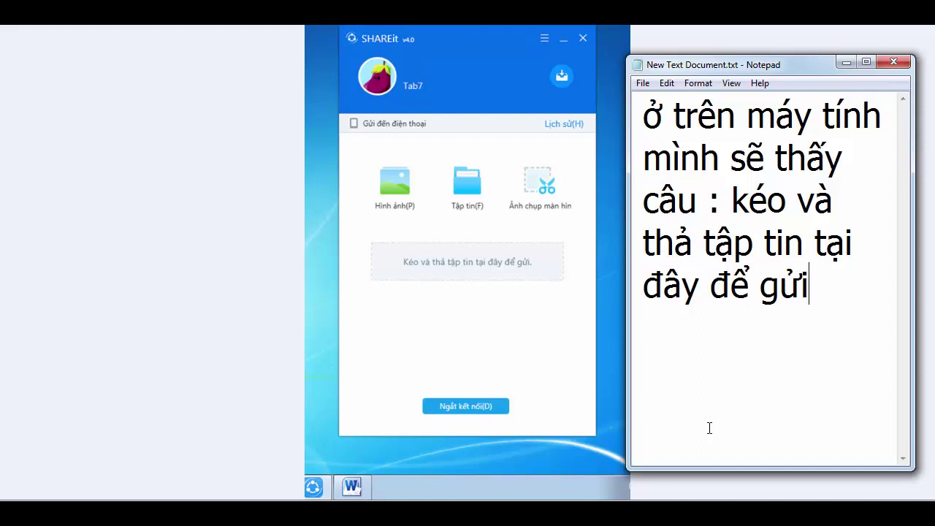
{"action": "type", "text": "."}
Start a new line in the note reading "ở đây nếu mình muốn"
{"action": "key", "text": "Return"}
{"action": "type", "text": "owr dday"}
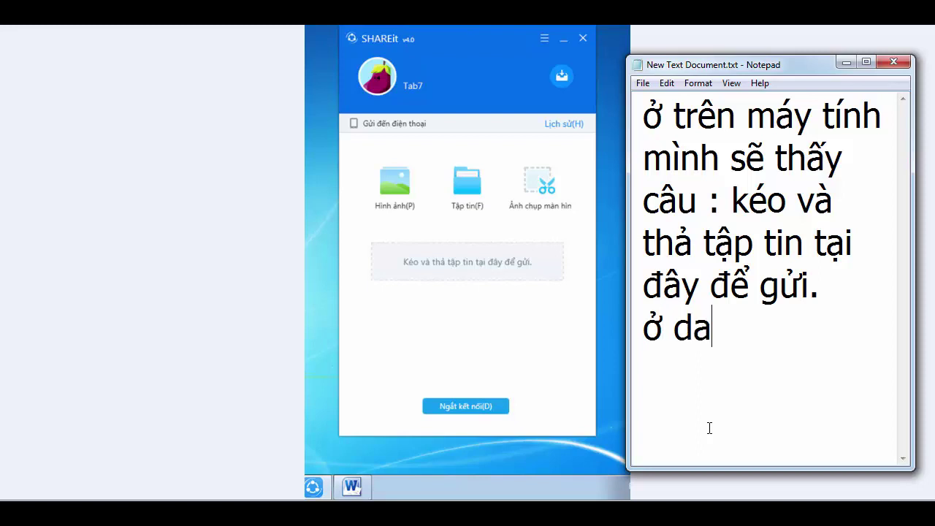
{"action": "type", "text": "a minhf "}
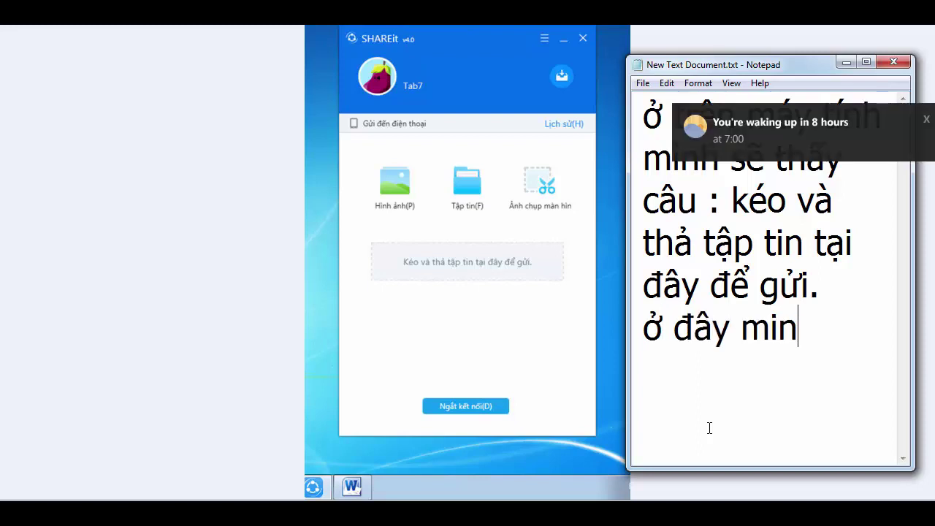
{"action": "type", "text": "muon"}
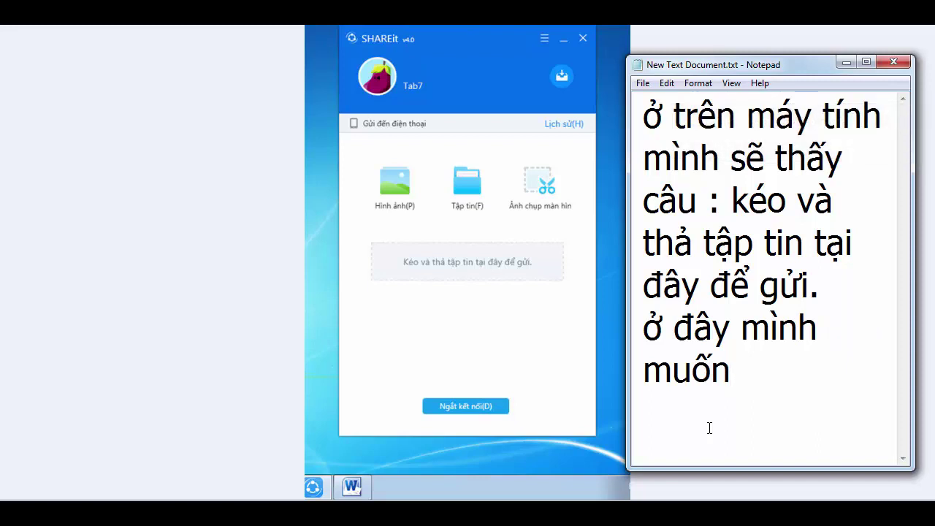
{"action": "key", "text": "Up"}
{"action": "type", "text": "nếu"}
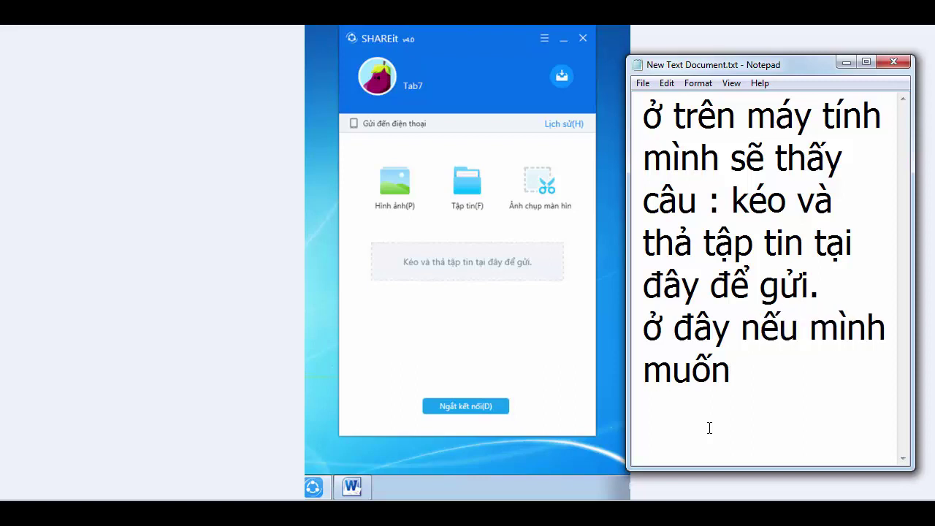
Continue the note's last sentence with "gửi file từ máy tính sang điện thoại"
{"action": "type", "text": "gửi fi"}
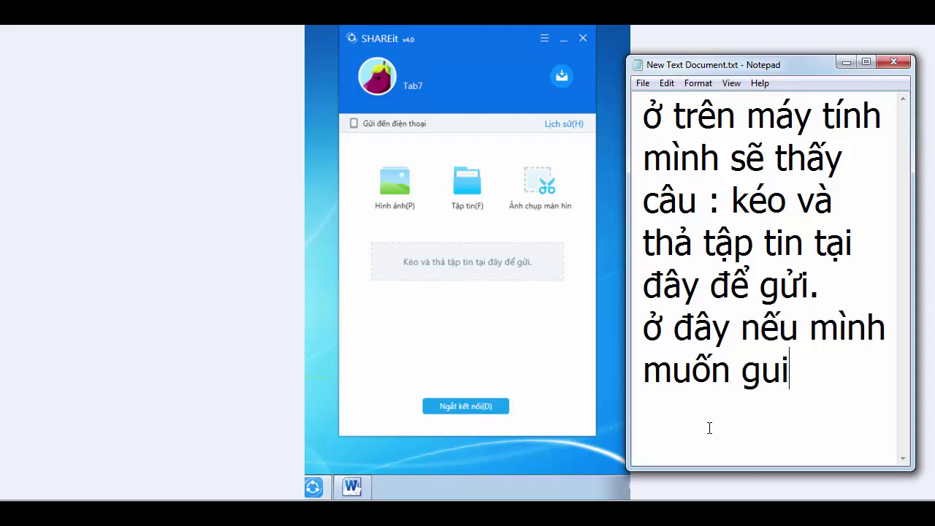
{"action": "type", "text": "el"}
{"action": "key", "text": "BackSpace"}
{"action": "key", "text": "BackSpace"}
{"action": "type", "text": "le "}
{"action": "type", "text": "từ máy"}
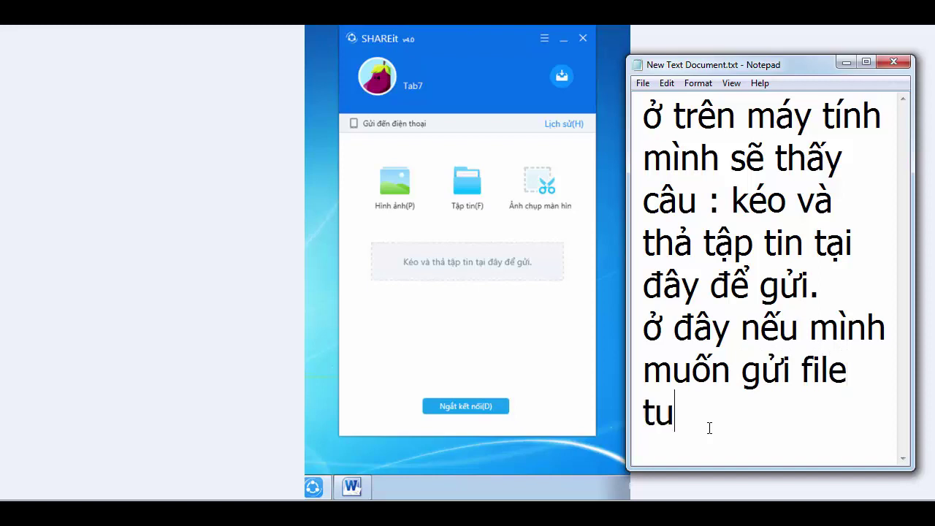
{"action": "type", "text": " tính"}
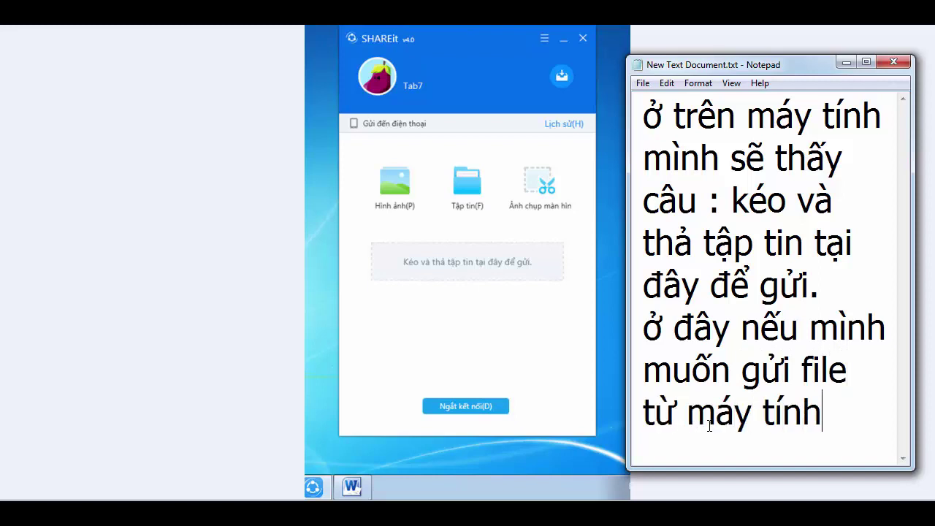
{"action": "type", "text": " sang diện thoa"}
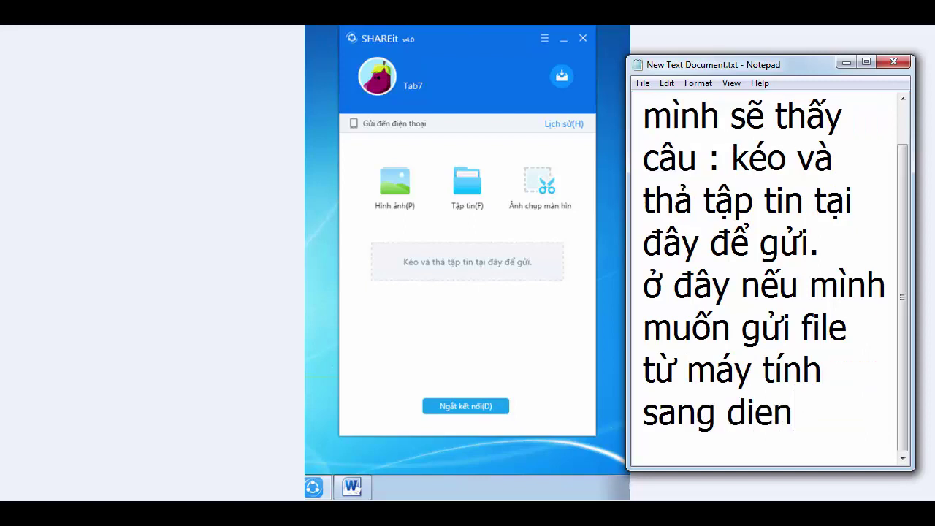
{"action": "type", "text": "i"}
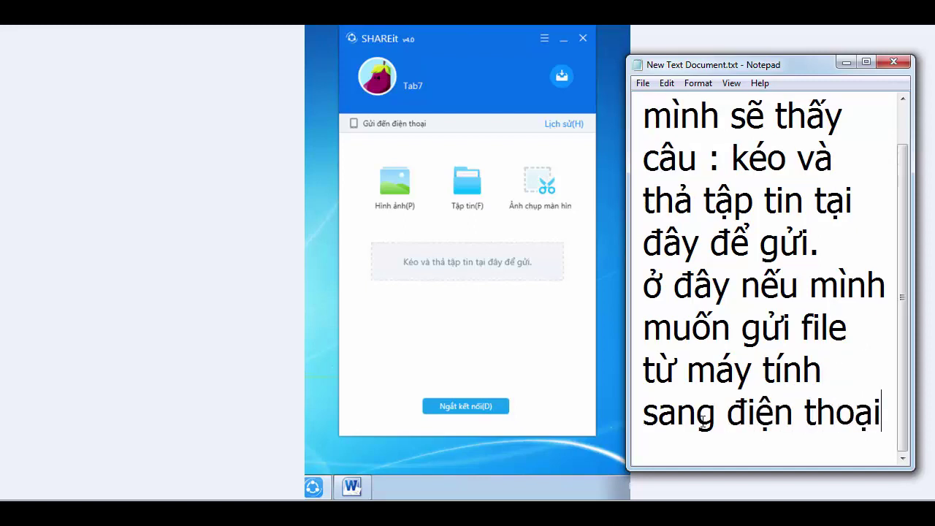
Continue the note's last sentence with "thì kéo tập tin"
{"action": "type", "text": " thì "}
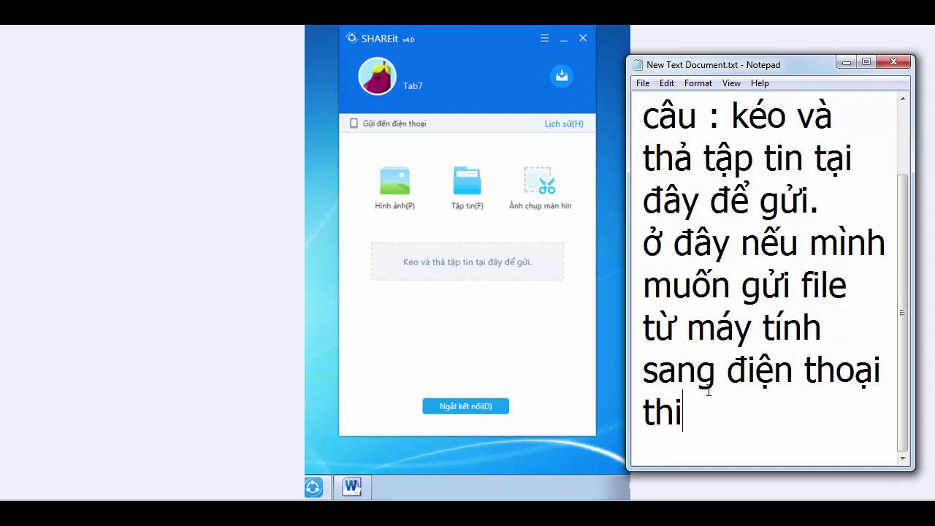
{"action": "type", "text": "kéo "}
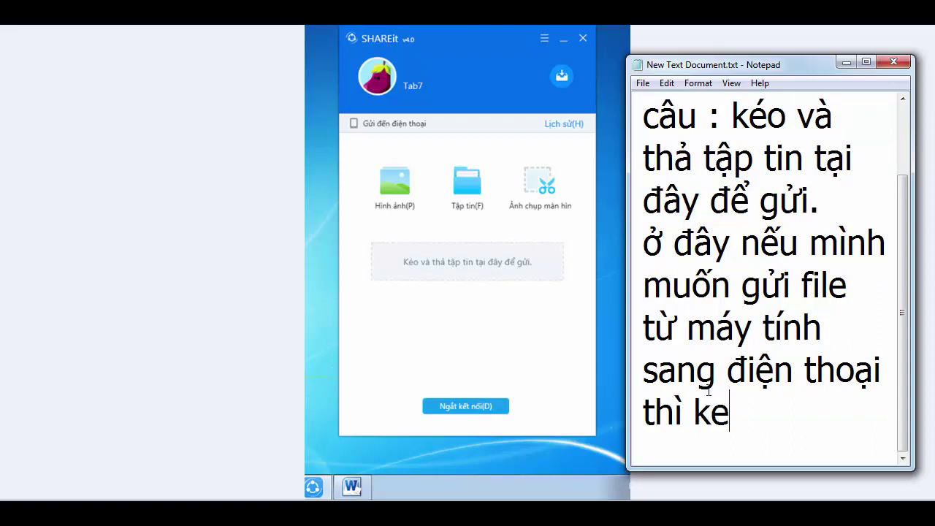
{"action": "type", "text": "a"}
{"action": "key", "text": "BackSpace"}
{"action": "type", "text": "tao65"}
{"action": "key", "text": "BackSpace"}
{"action": "key", "text": "BackSpace"}
{"action": "key", "text": "BackSpace"}
{"action": "type", "text": "65p tin th"}
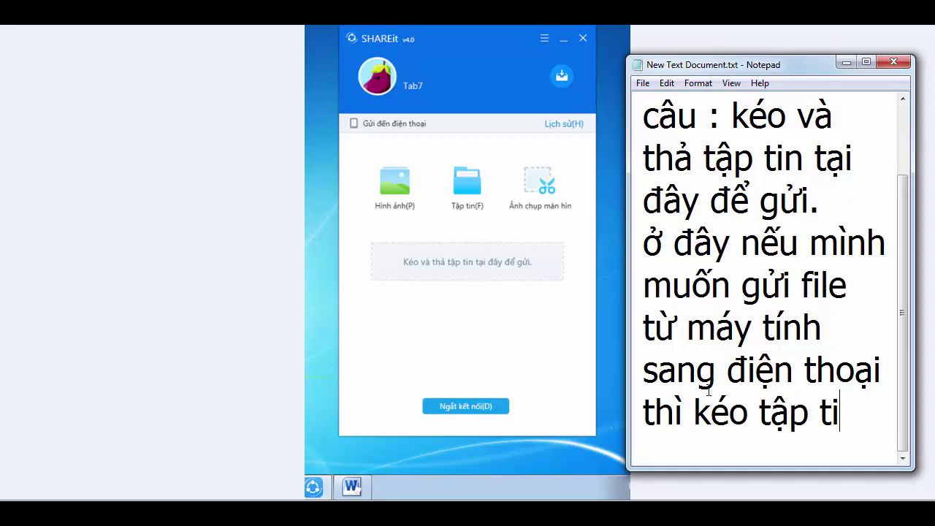
Finish the sentence in the note with "thả vào chổ đó nhe."
{"action": "type", "text": "a3 vao2 "}
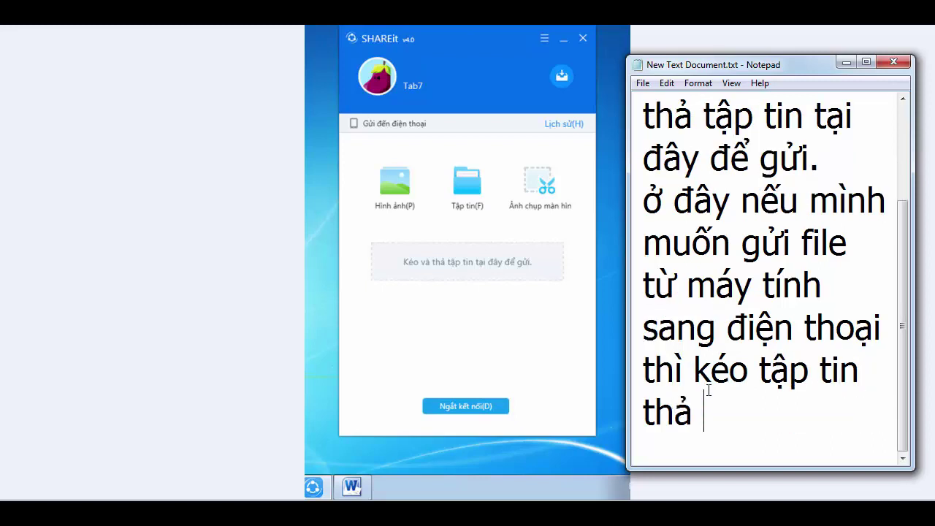
{"action": "type", "text": "cho"}
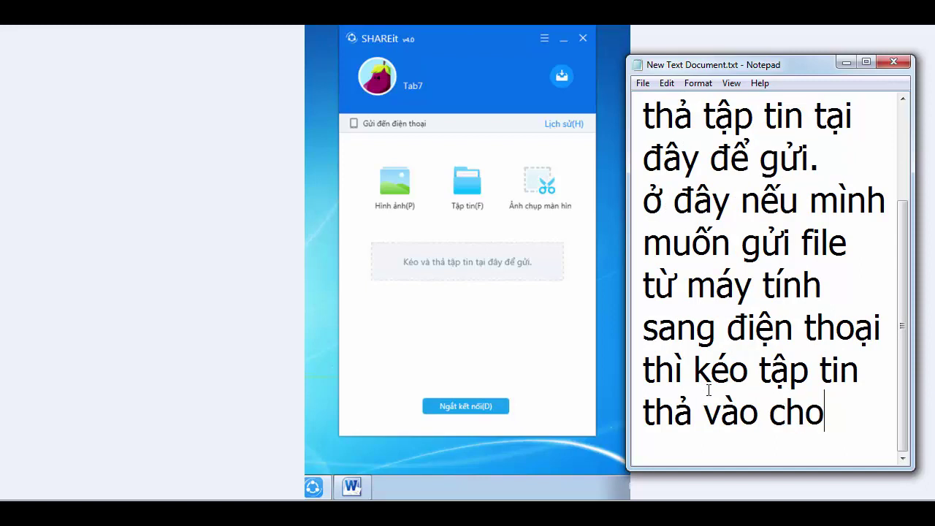
{"action": "type", "text": "3 do19 nh"}
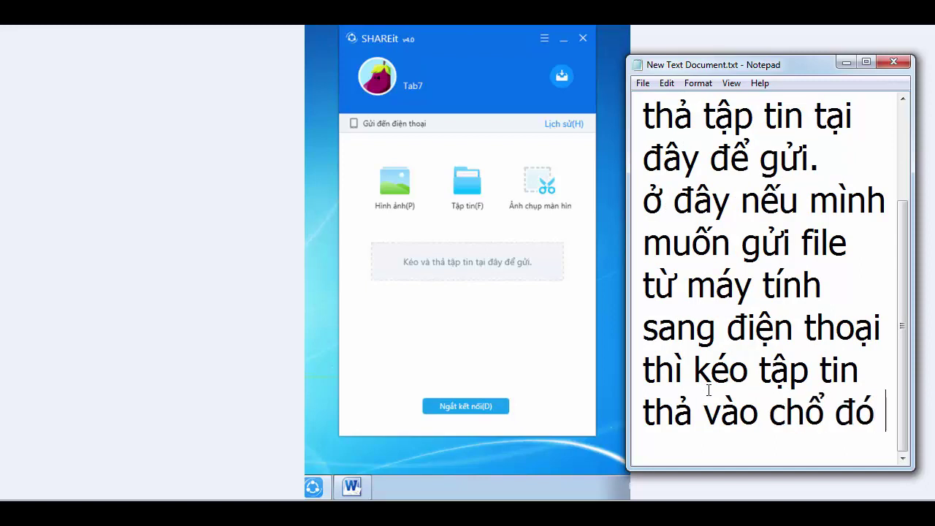
{"action": "type", "text": "e."}
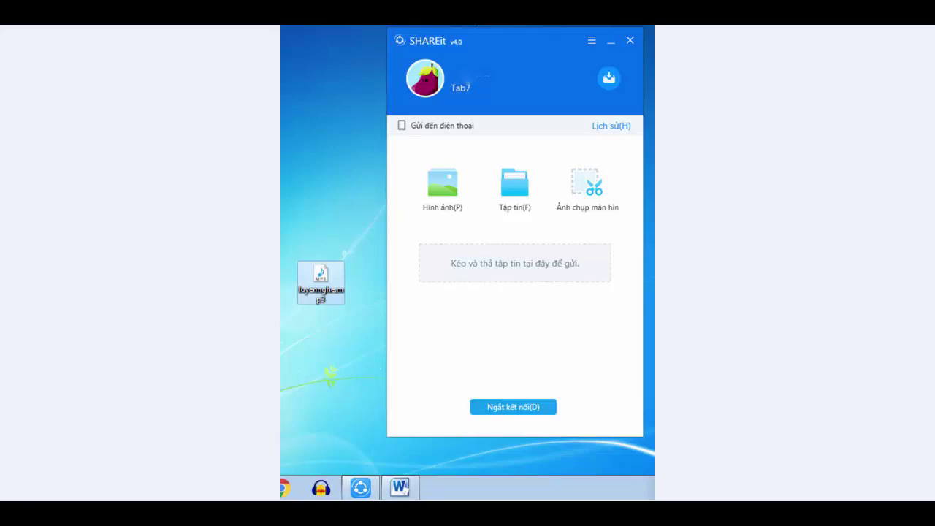
Replace the whole note with the new opening "ví dụ mình sẽ chuyển file"
{"action": "key", "text": "ctrl+a"}
{"action": "type", "text": "ví du"}
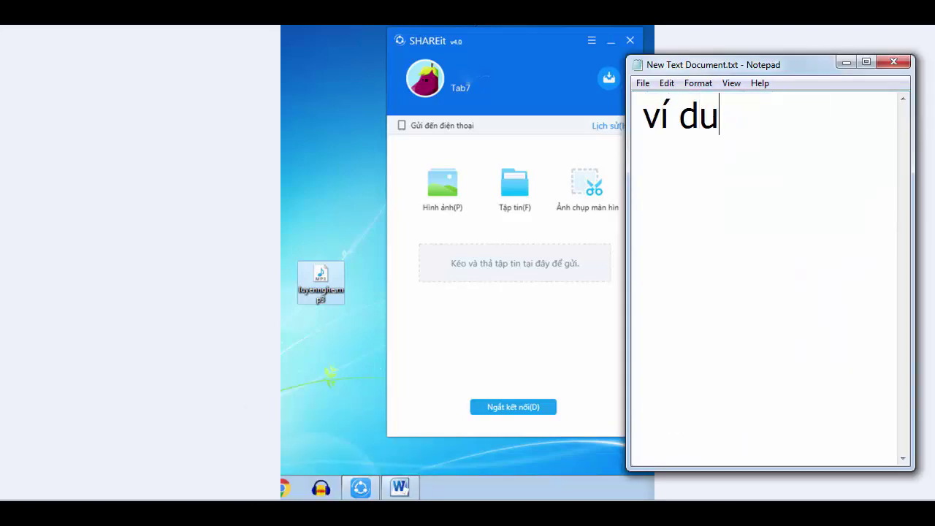
{"action": "key", "text": "BackSpace"}
{"action": "type", "text": "ụ mình "}
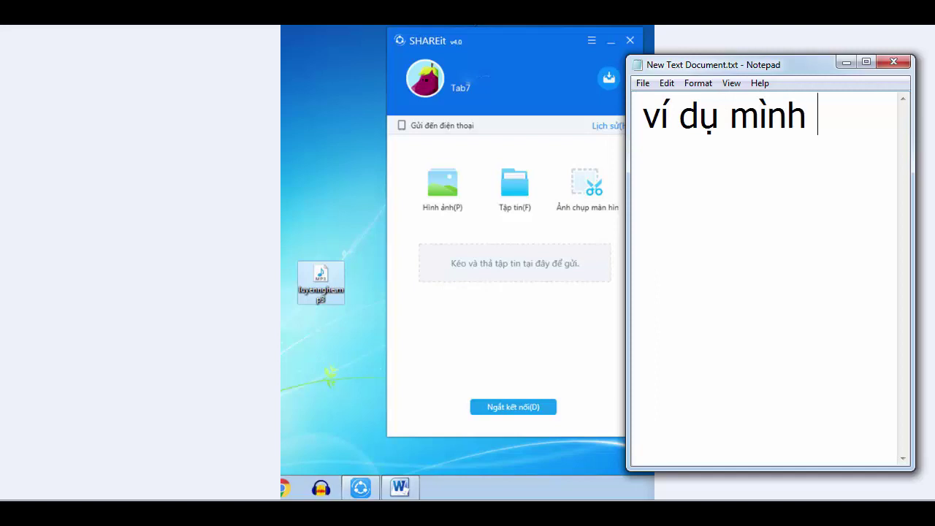
{"action": "type", "text": "sex chuy"}
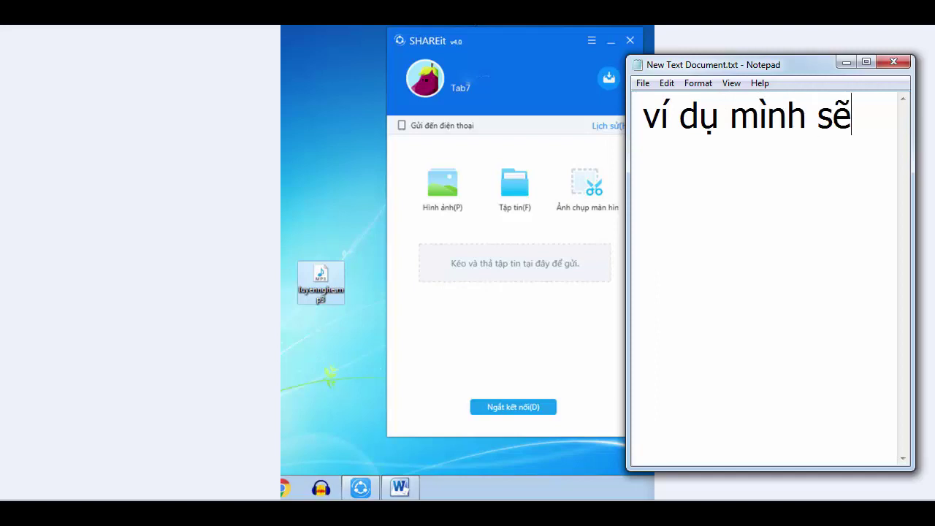
{"action": "type", "text": "e"}
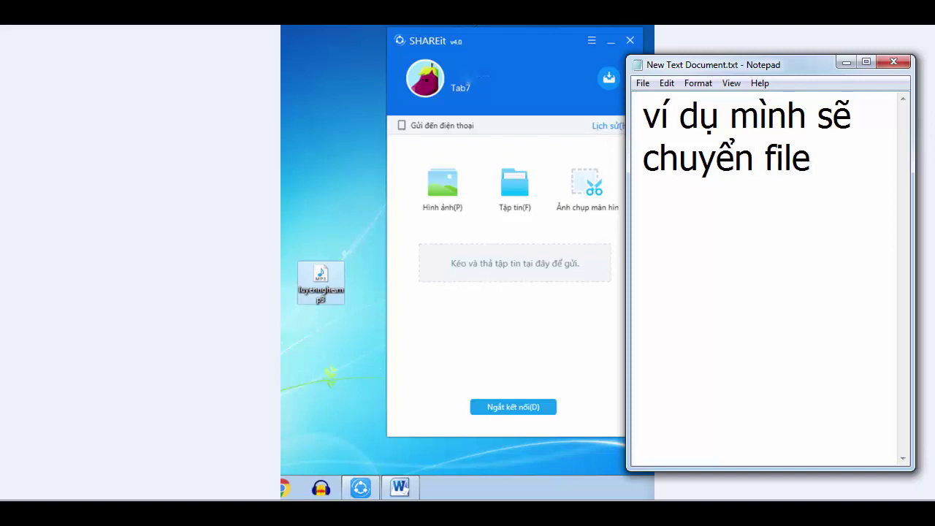
Add the file name "luyennghe.mp3" after the note's opening words
{"action": "type", "text": "enr file luyeenj"}
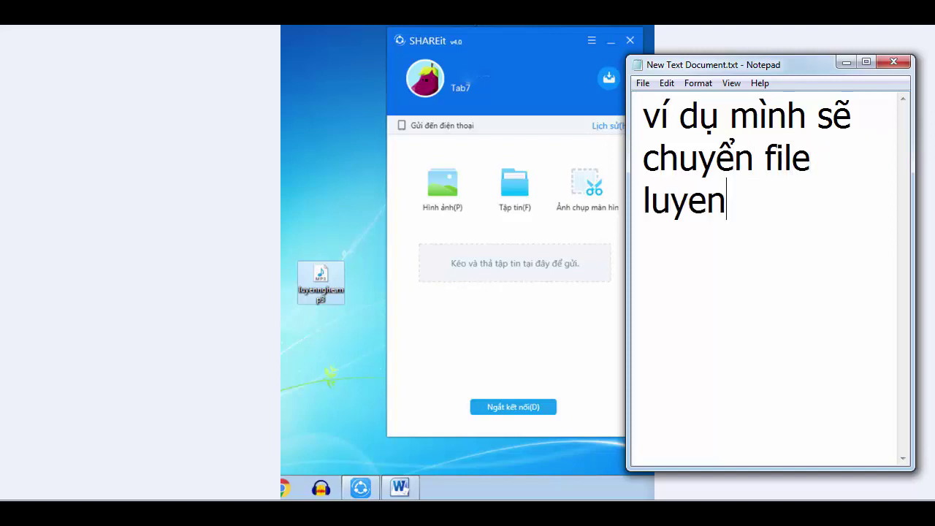
{"action": "key", "text": "BackSpace"}
{"action": "key", "text": "BackSpace"}
{"action": "type", "text": "ennghe"}
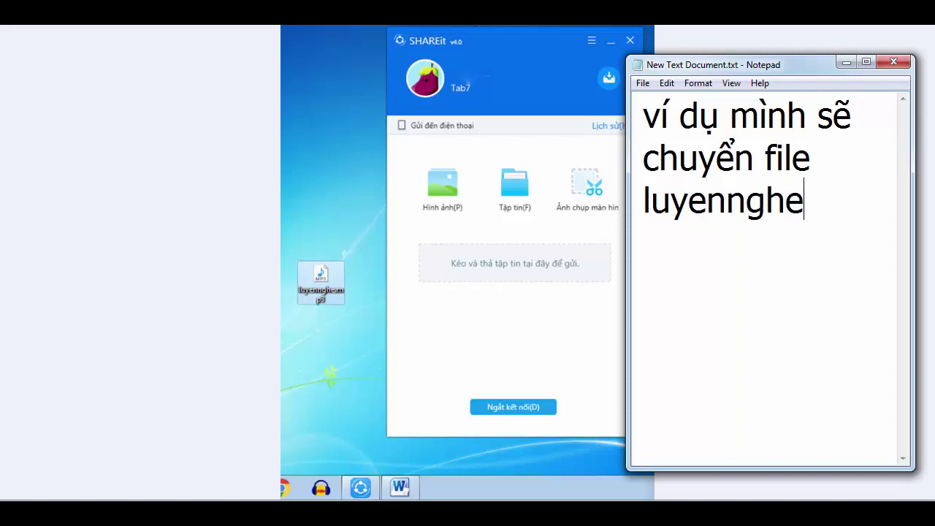
{"action": "type", "text": ".mp3"}
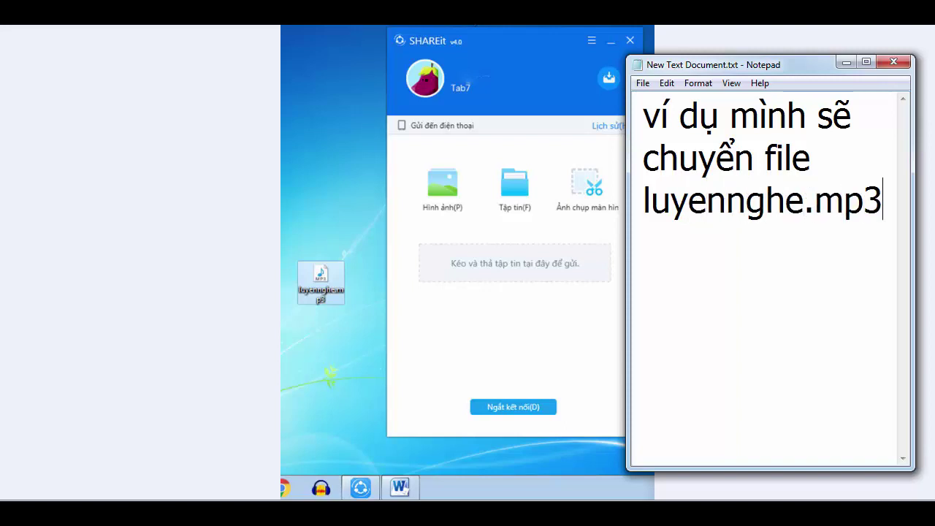
Continue the note's sentence with "sang cho điện thoại thì mình sẽ"
{"action": "type", "text": " sa"}
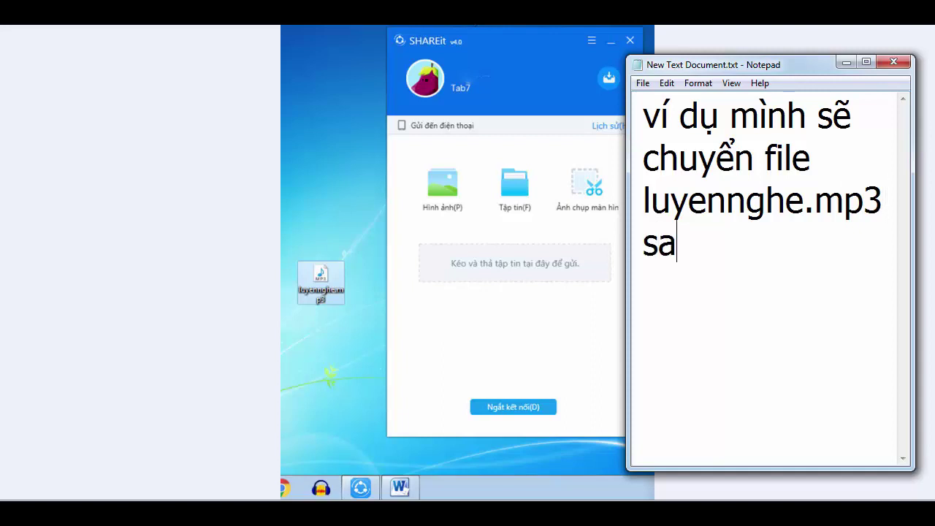
{"action": "type", "text": "ng cho điện thoa"}
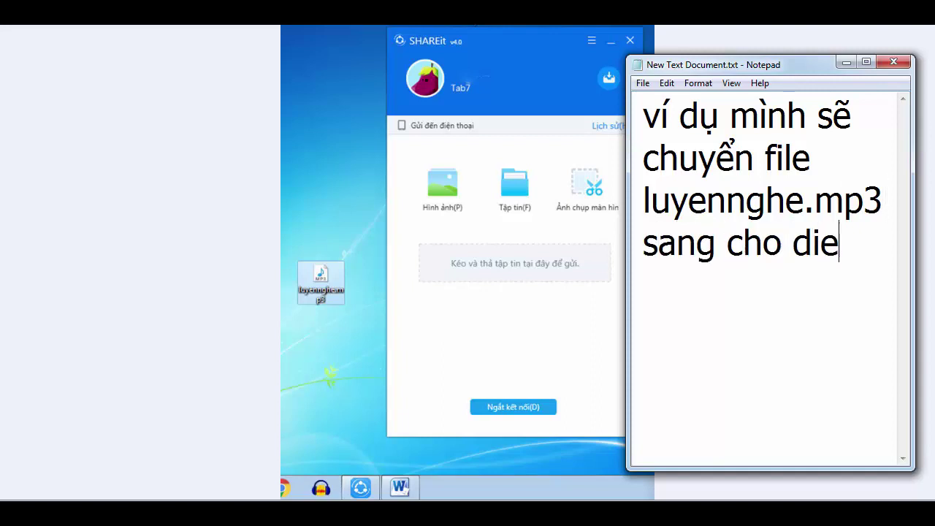
{"action": "type", "text": "i"}
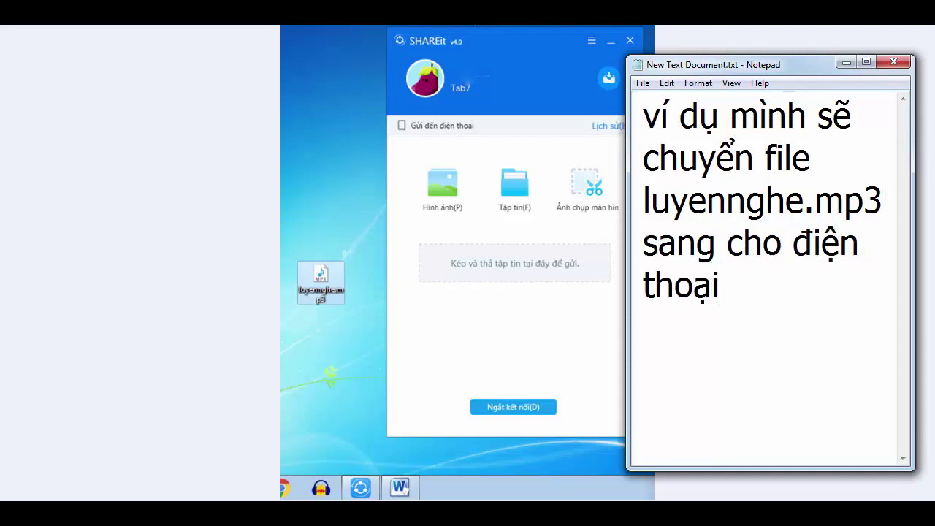
{"action": "type", "text": " thif mình s"}
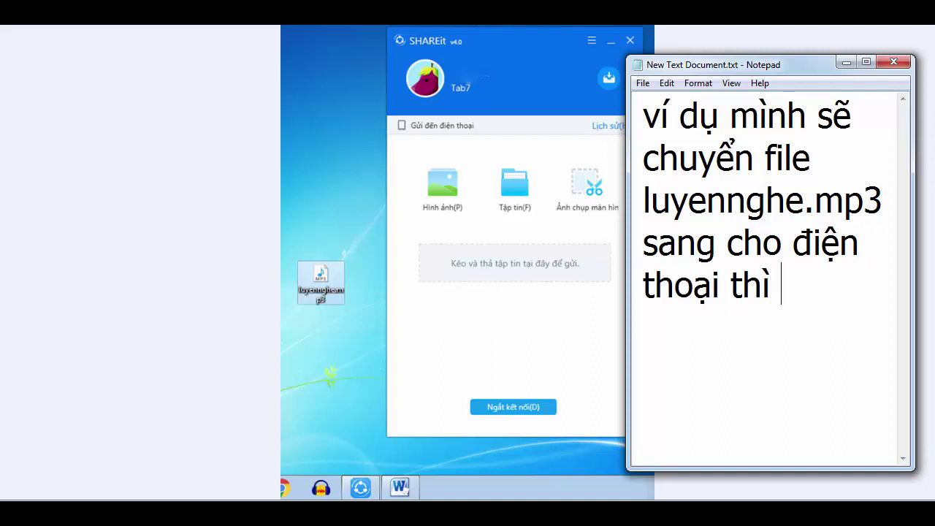
{"action": "type", "text": "ex l"}
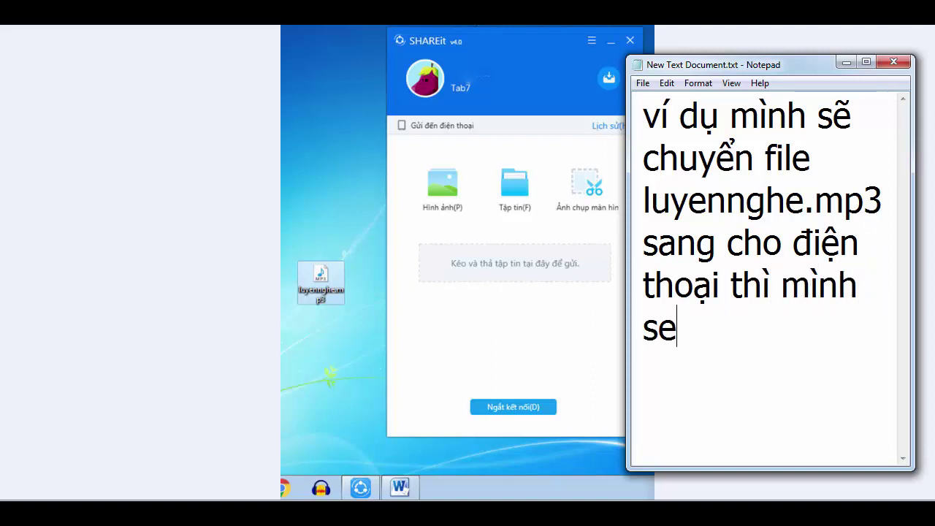
{"action": "key", "text": "BackSpace"}
Extend the sentence in the note with "click chuột chọn file"
{"action": "type", "text": "click ch"}
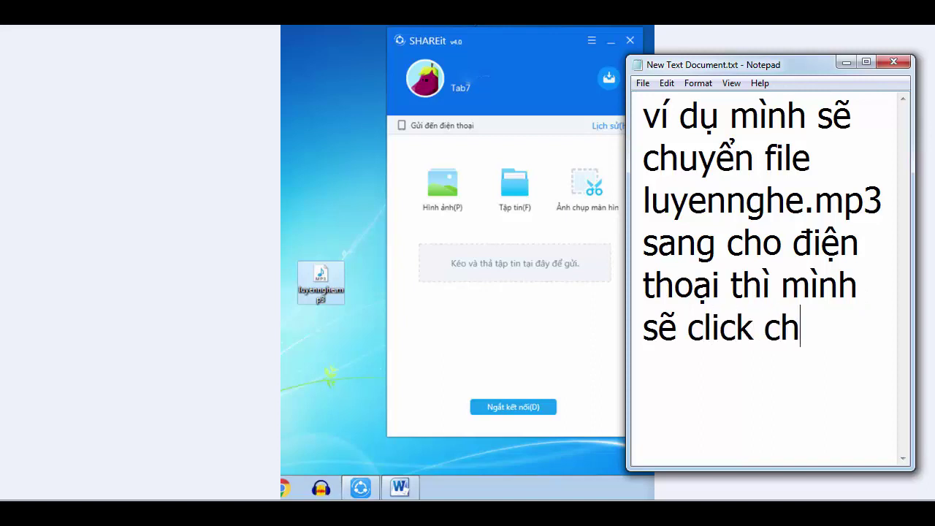
{"action": "type", "text": "uot"}
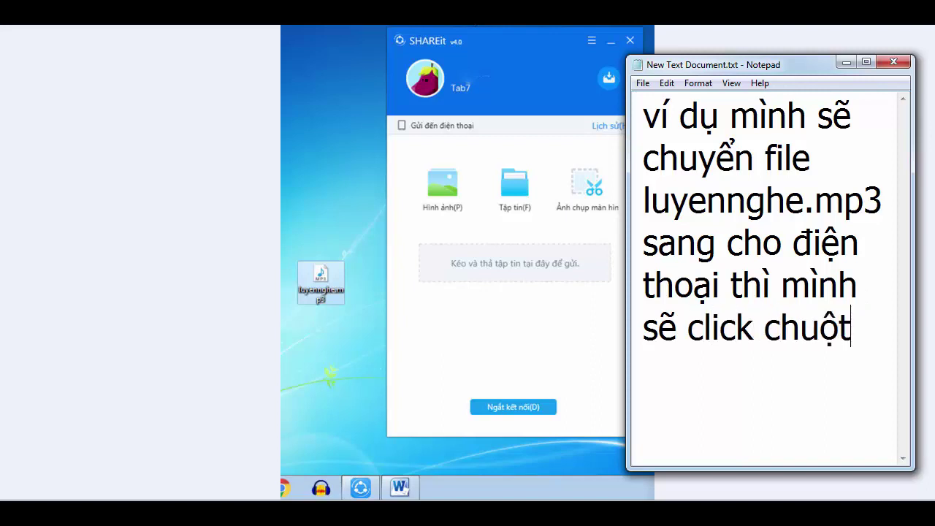
{"action": "type", "text": "oj chonj f"}
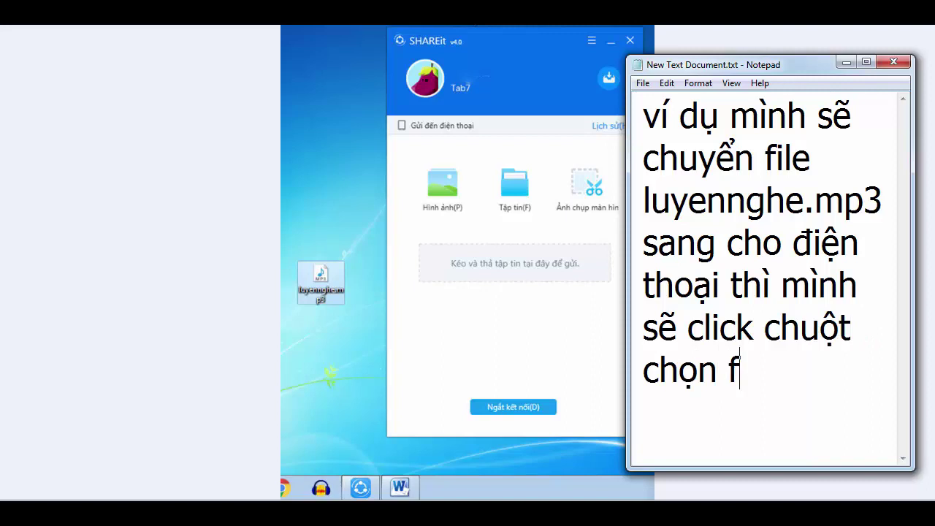
{"action": "type", "text": "lie"}
{"action": "key", "text": "BackSpace"}
{"action": "key", "text": "BackSpace"}
{"action": "type", "text": "i"}
{"action": "key", "text": "BackSpace"}
{"action": "key", "text": "BackSpace"}
{"action": "type", "text": "if"}
{"action": "key", "text": "BackSpace"}
{"action": "type", "text": "le"}
Complete the note's sentence with "mp3 đó kéo nó vào ô đó"
{"action": "type", "text": " mp3 đó kéo nhó"}
{"action": "key", "text": "BackSpace"}
{"action": "key", "text": "BackSpace"}
{"action": "key", "text": "BackSpace"}
{"action": "type", "text": "ó "}
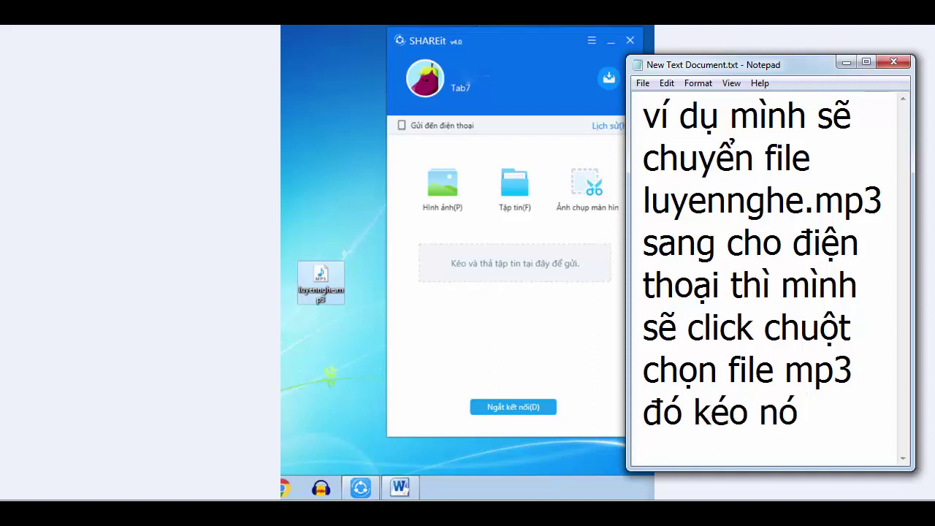
{"action": "type", "text": "vào"}
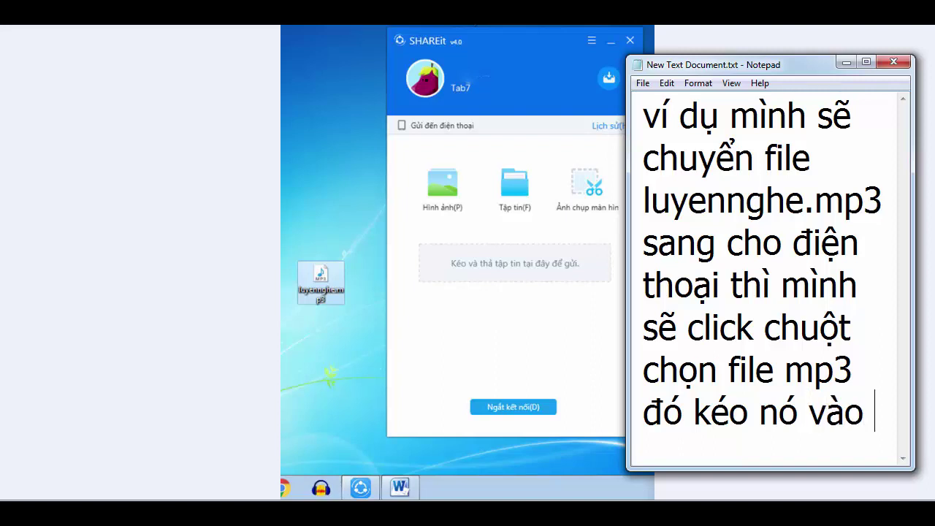
{"action": "type", "text": " ô do"}
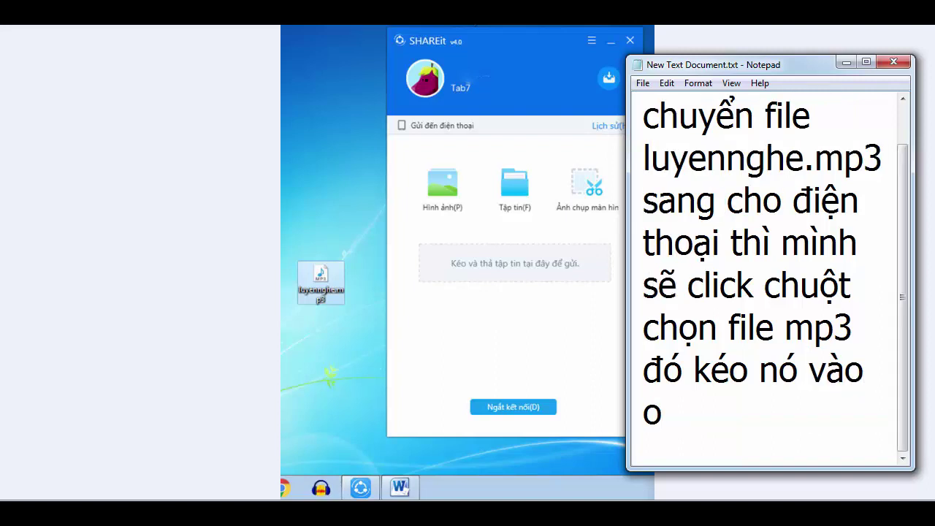
{"action": "type", "text": "ds"}
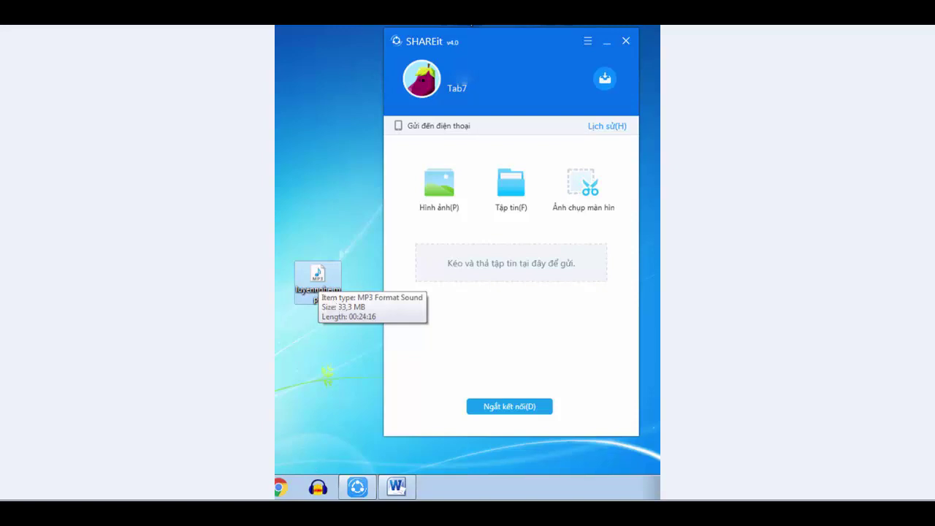
Replace the whole note with "ở đây bạn thấy file mình làm thử là 33,3 mb nhé."
{"action": "left_click", "coordinate": [314, 460]}
{"action": "key", "text": "ctrl+a"}
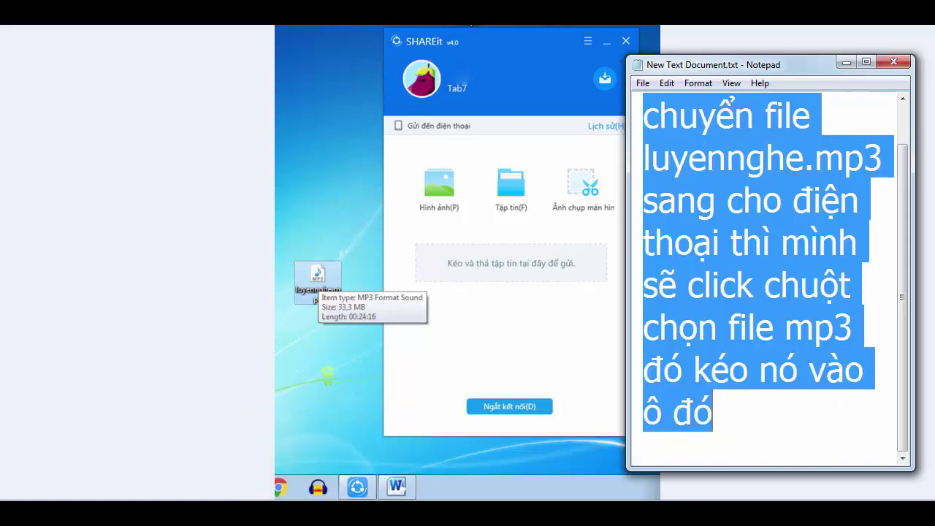
{"action": "type", "text": "ở dây"}
{"action": "type", "text": "d banj t"}
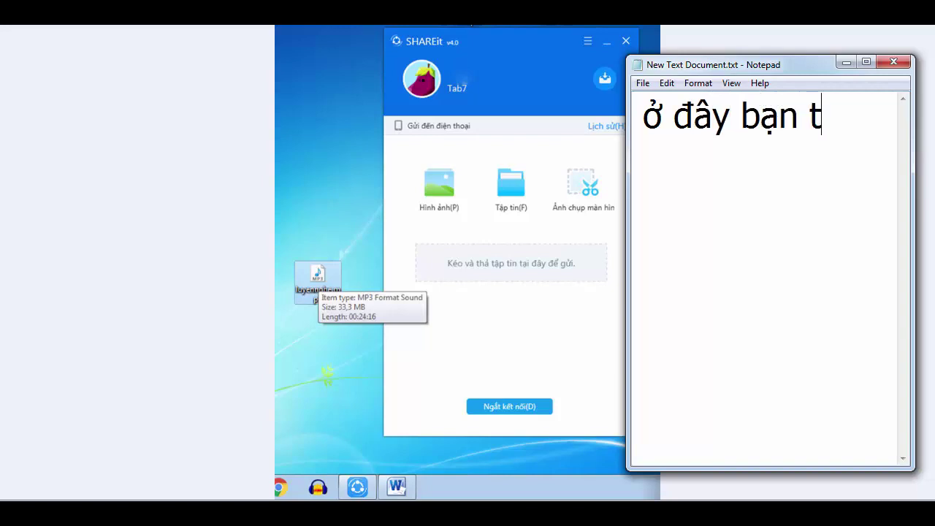
{"action": "type", "text": "haays "}
{"action": "type", "text": "file mi"}
{"action": "type", "text": "nhf lamf thuwr"}
{"action": "type", "text": " laf 33"}
{"action": "type", "text": ",3"}
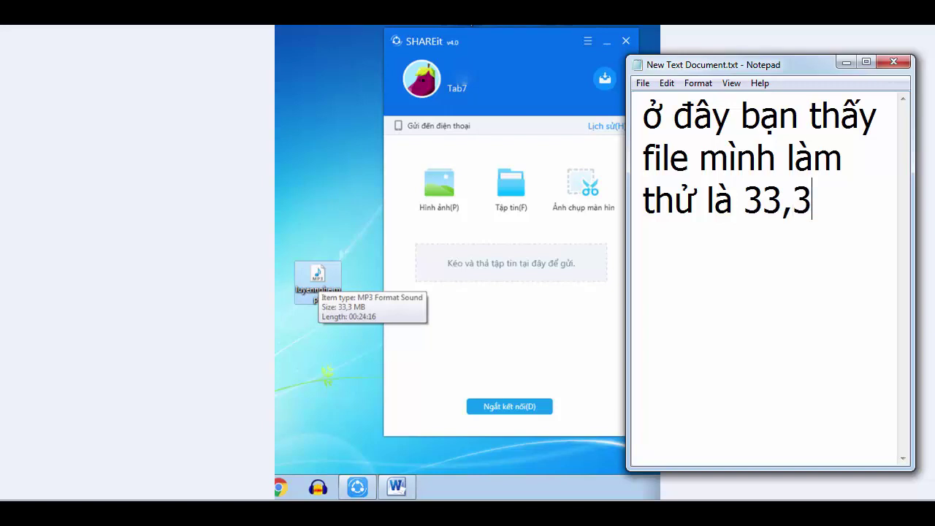
{"action": "type", "text": " mb nhe"}
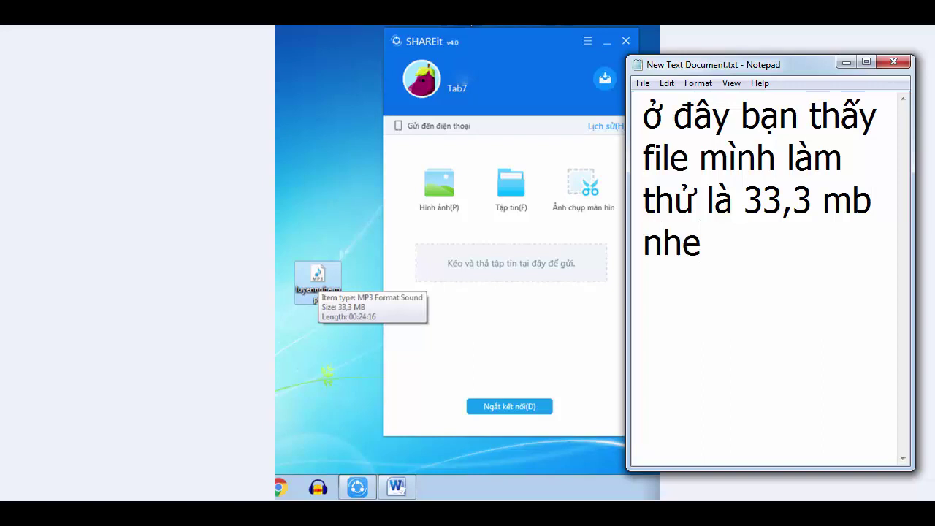
{"action": "type", "text": "s."}
Add a new line to the note reading "giờ mình sẽ kéo thả vào như sau."
{"action": "key", "text": "Return"}
{"action": "type", "text": "giowf minhf "}
{"action": "type", "text": "s"}
{"action": "type", "text": "ex keos "}
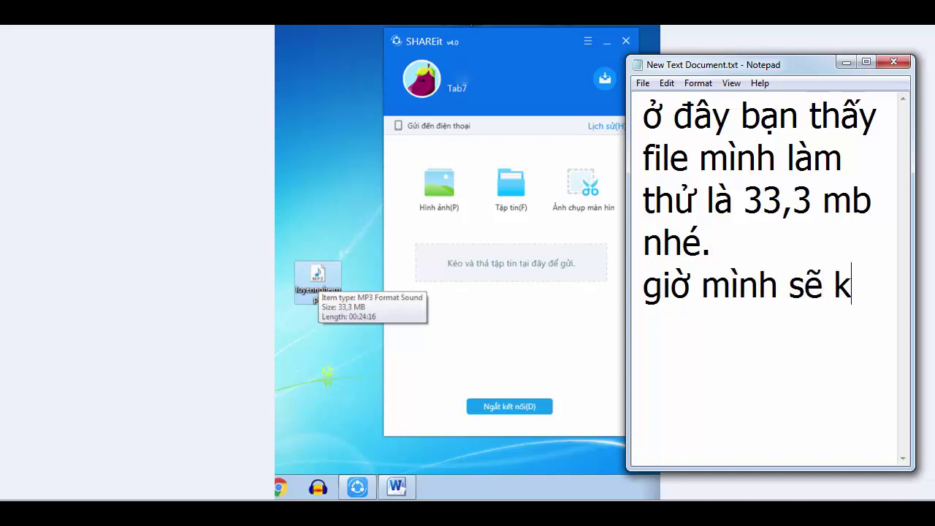
{"action": "type", "text": "thar vao"}
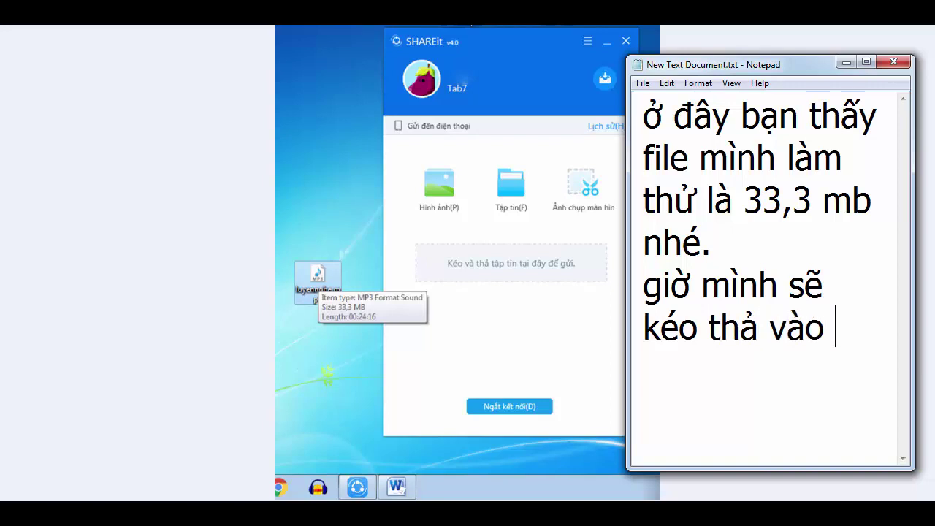
{"action": "type", "text": " nhuw sau"}
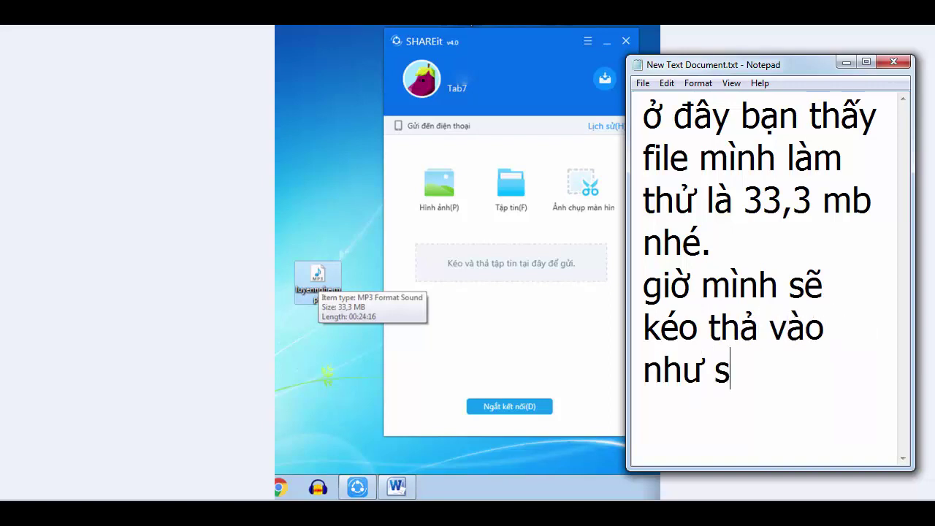
{"action": "type", "text": "."}
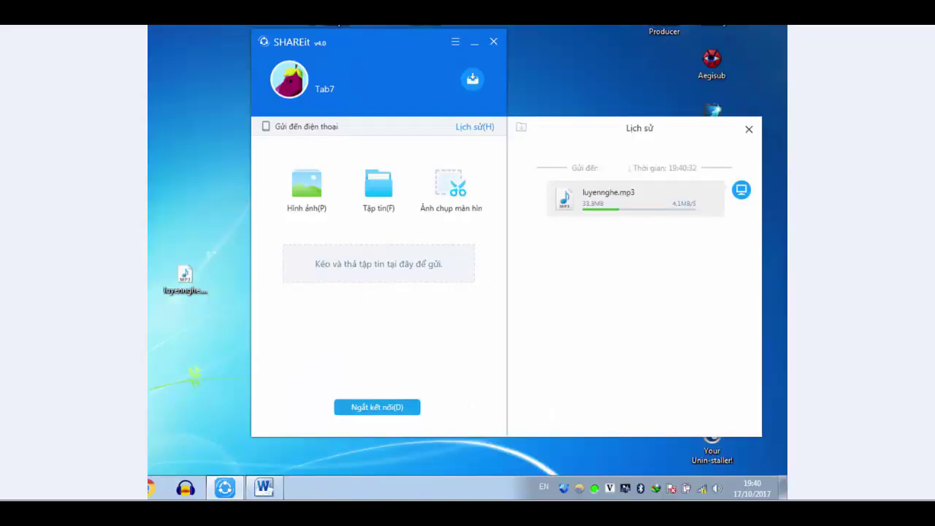
Switch to Notepad, move it clear of the transfer history, and replace the note with "khi mình thả vào thì quá trình tải"
{"action": "key", "text": "alt+Tab"}
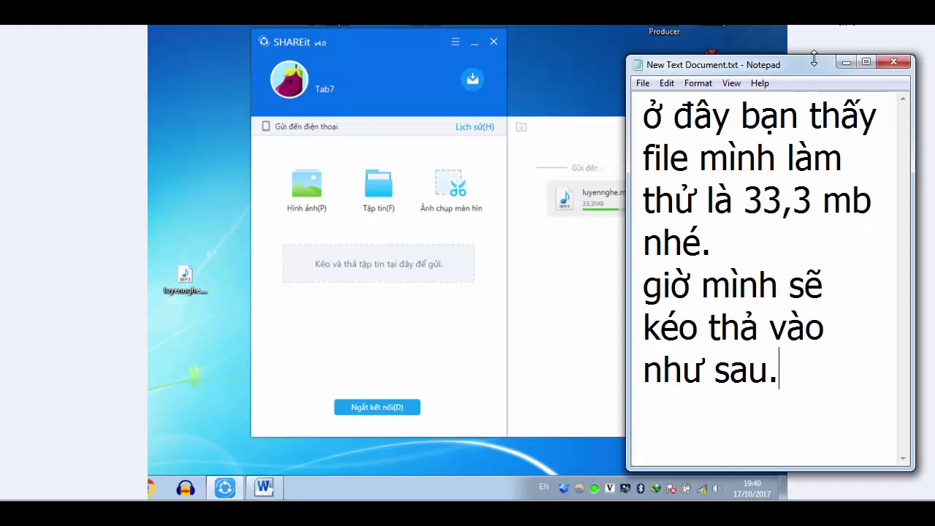
{"action": "left_click_drag", "start_coordinate": [812, 66], "coordinate": [196, 68]}
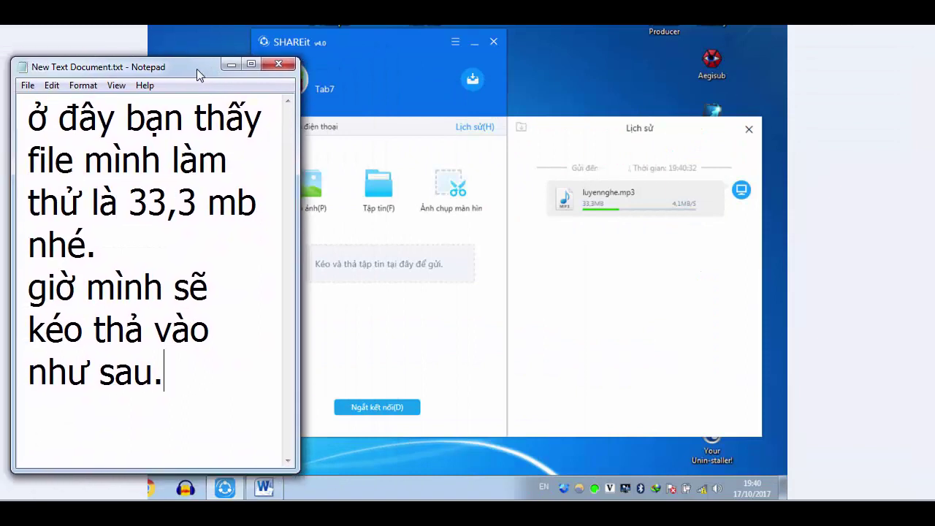
{"action": "key", "text": "ctrl+a"}
{"action": "type", "text": "khi"}
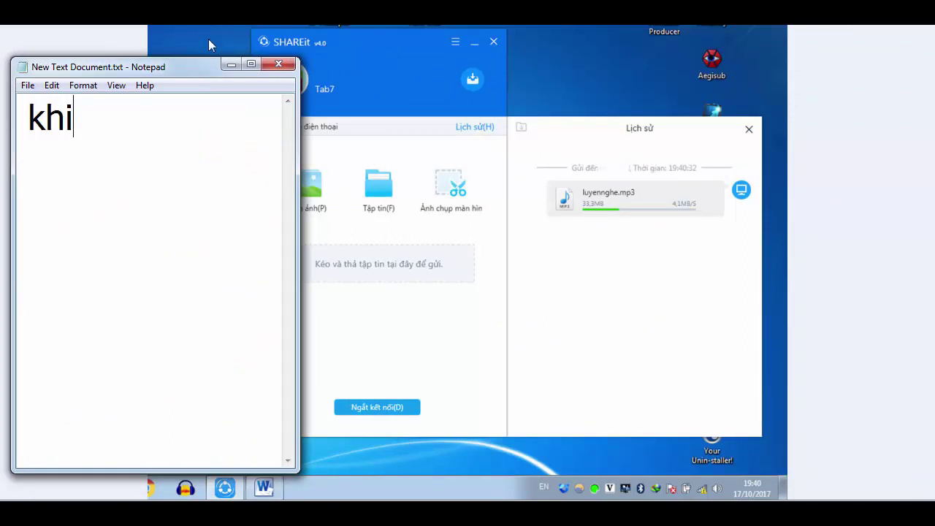
{"action": "type", "text": " mình thả v"}
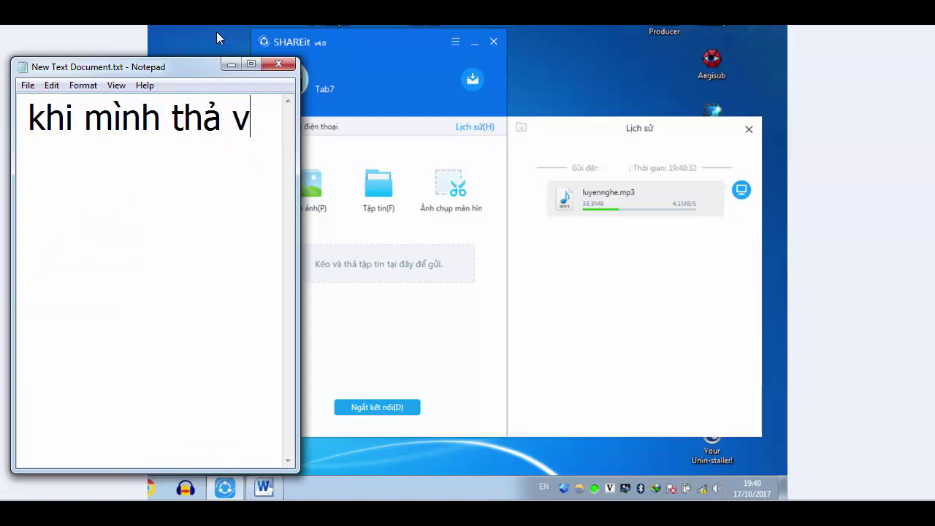
{"action": "type", "text": "ào thì quá trình"}
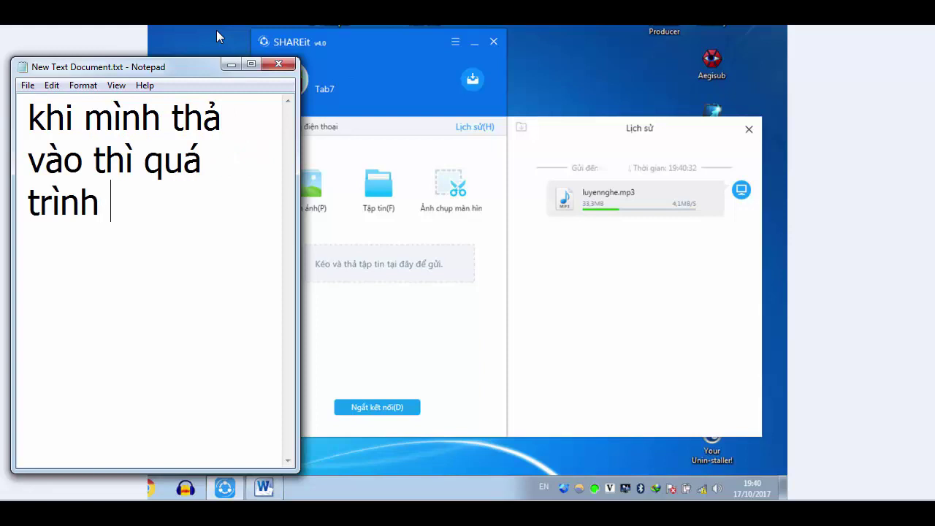
{"action": "type", "text": " tải "}
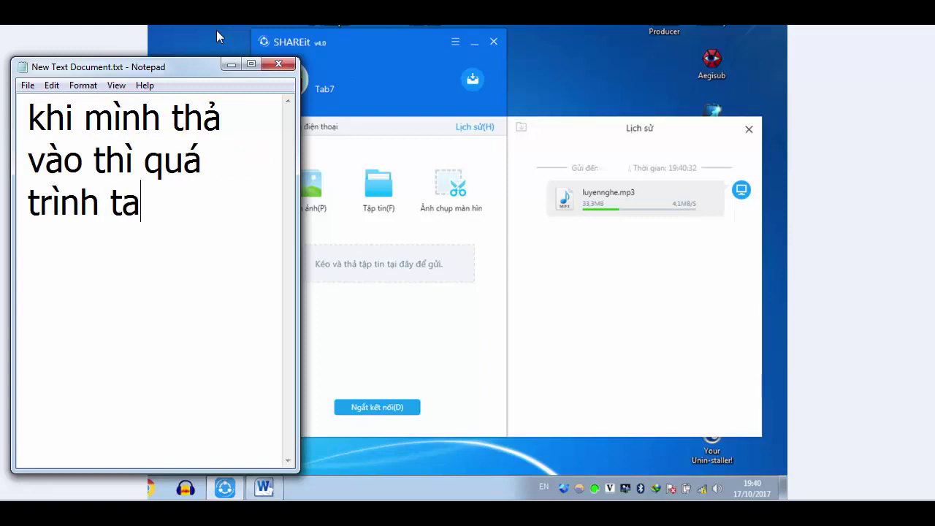
Continue the note's sentence with "file đó cho điện thoại"
{"action": "type", "text": "fiel"}
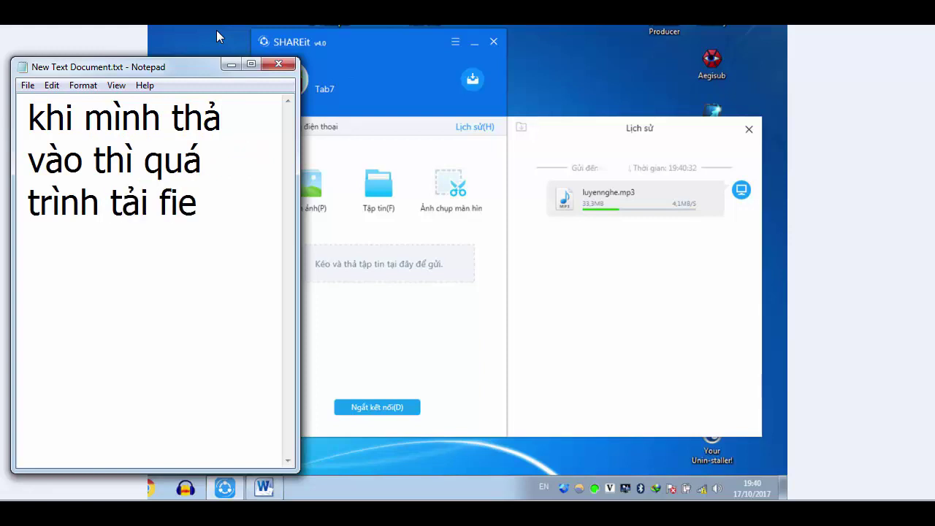
{"action": "key", "text": "BackSpace"}
{"action": "key", "text": "BackSpace"}
{"action": "type", "text": "le t"}
{"action": "key", "text": "BackSpace"}
{"action": "type", "text": "dod cho dien"}
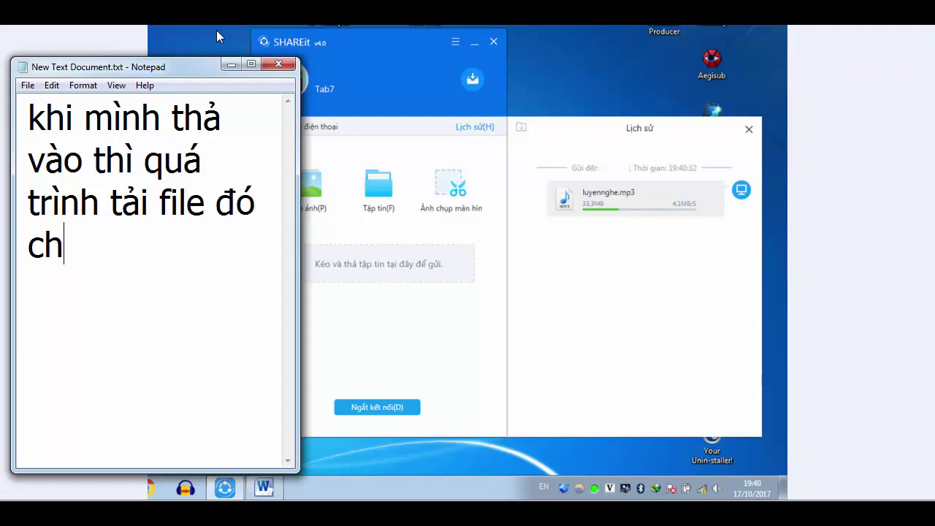
{"action": "type", "text": "dej thoaij "}
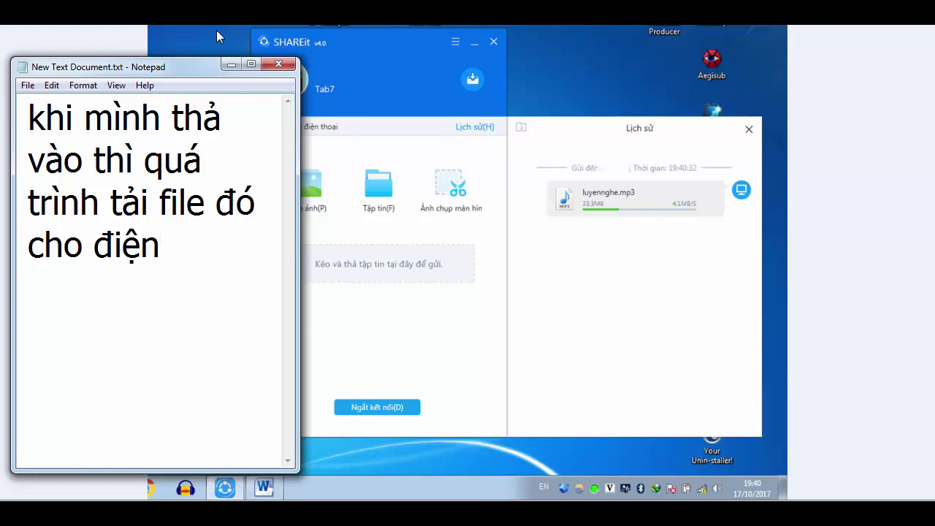
Complete the note's sentence with "sẽ tự động diễn ra như hình bên."
{"action": "type", "text": "sex tuwj dongodj dien"}
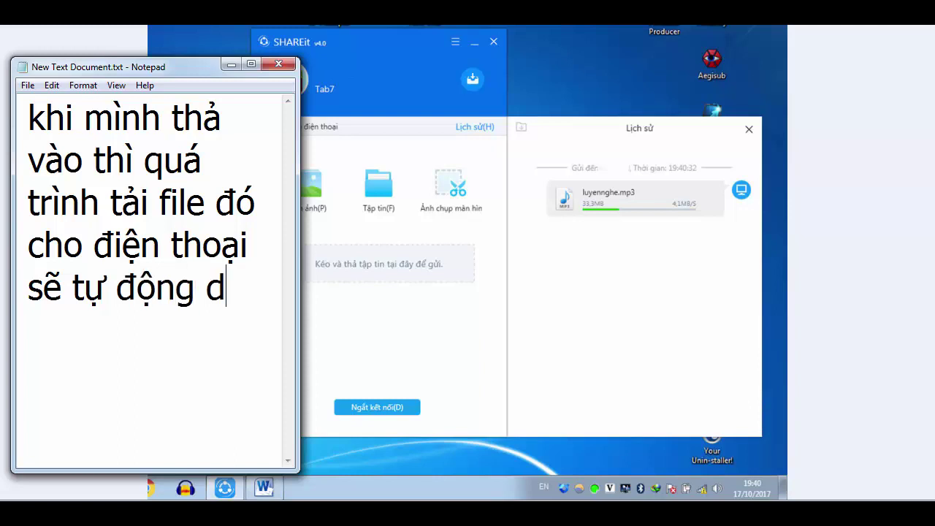
{"action": "type", "text": " ra"}
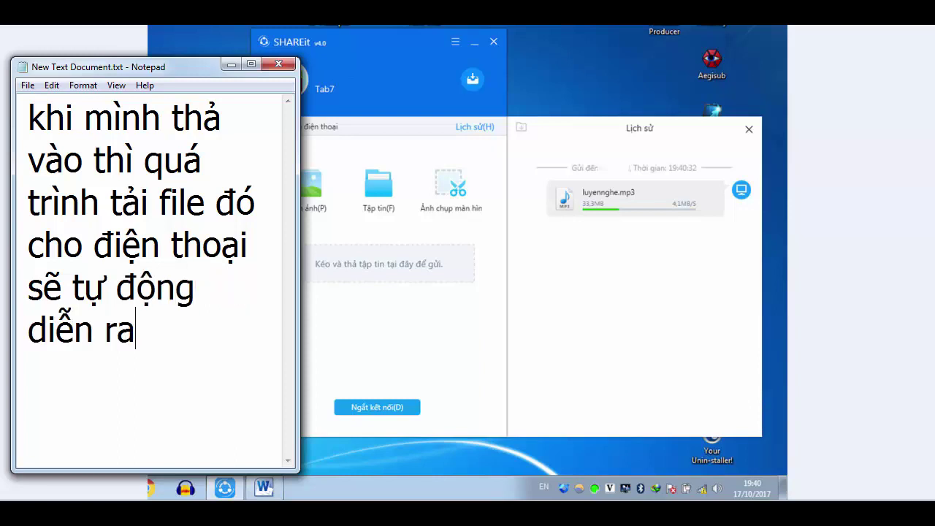
{"action": "type", "text": " nhu"}
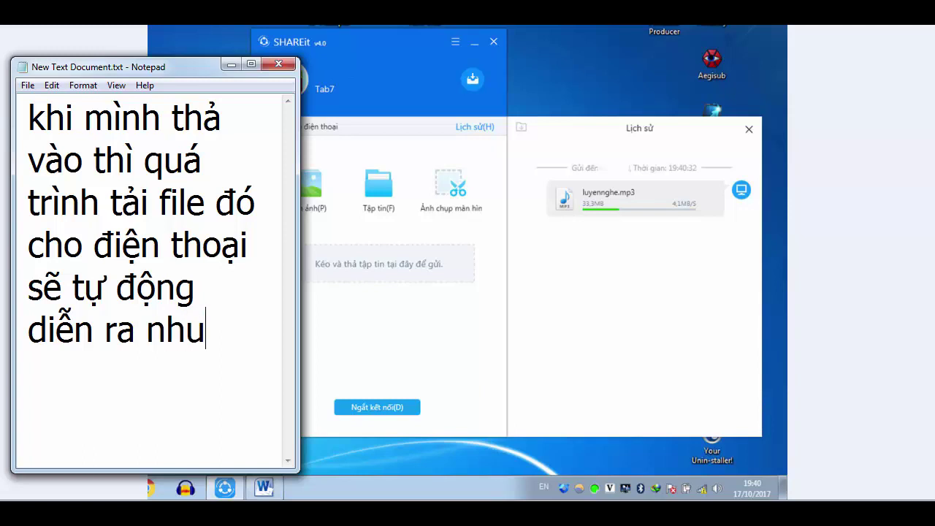
{"action": "type", "text": "w hineh2"}
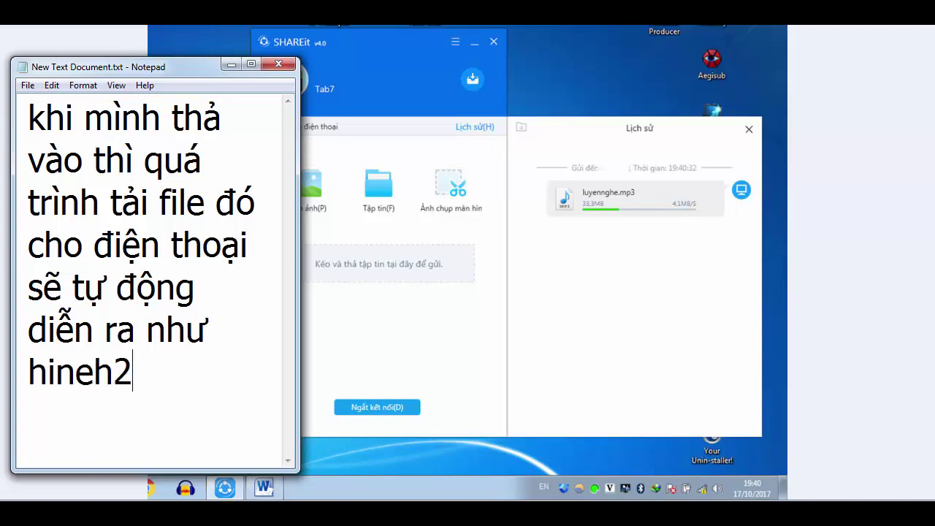
{"action": "key", "text": "BackSpace"}
{"action": "key", "text": "BackSpace"}
{"action": "key", "text": "BackSpace"}
{"action": "type", "text": "hf ben"}
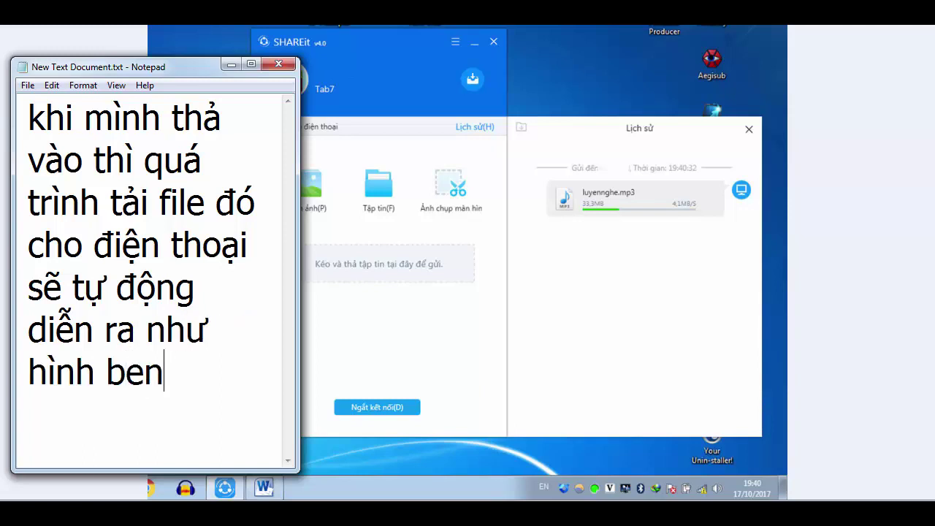
{"action": "type", "text": "."}
Replace the whole note with "ở đây bạn thấy tốc độ tải là 4.1mb/s nè. cao chứ."
{"action": "key", "text": "ctrl+a"}
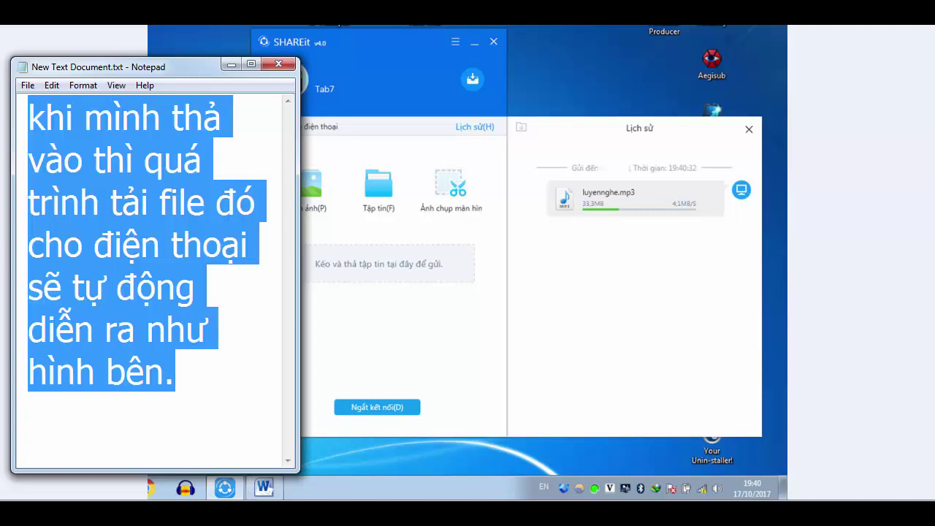
{"action": "type", "text": "owr dayad banj thaays toocs dood tair "}
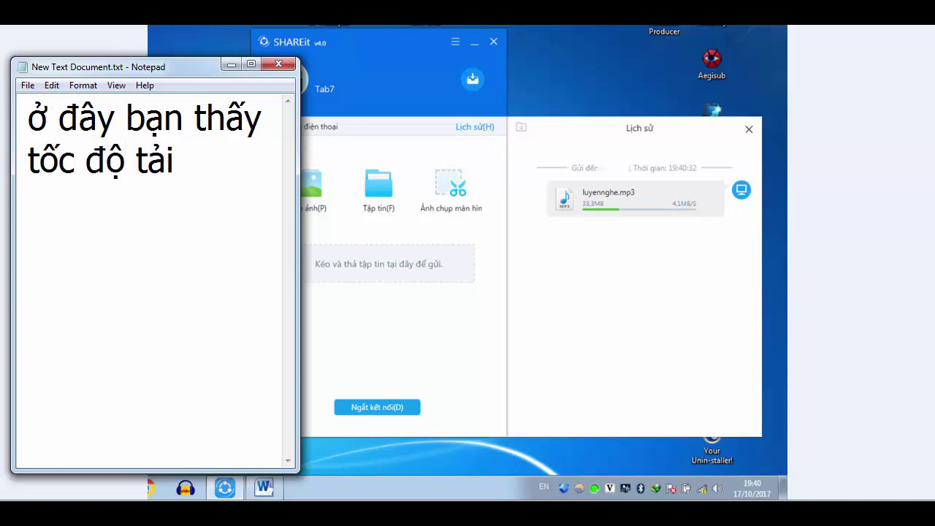
{"action": "type", "text": "laf "}
{"action": "type", "text": "4.1"}
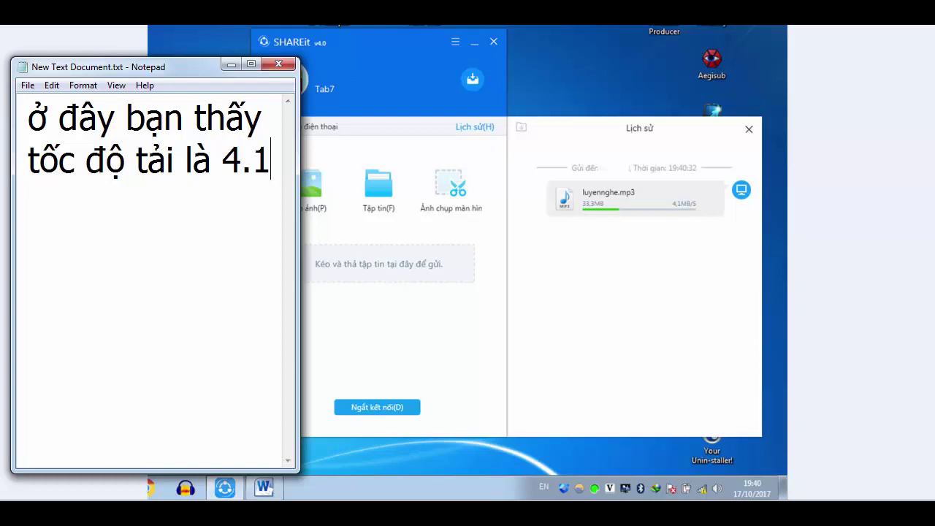
{"action": "type", "text": "mb/s "}
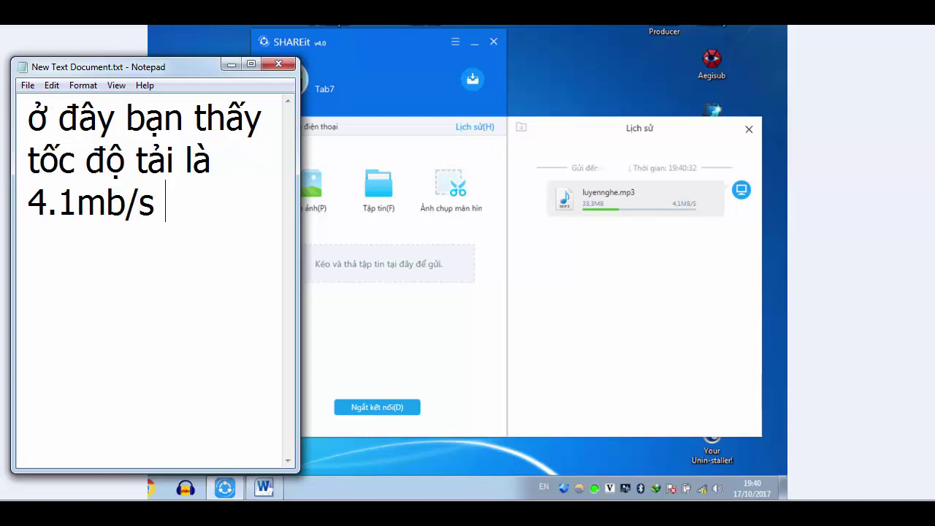
{"action": "type", "text": "n"}
{"action": "type", "text": "e"}
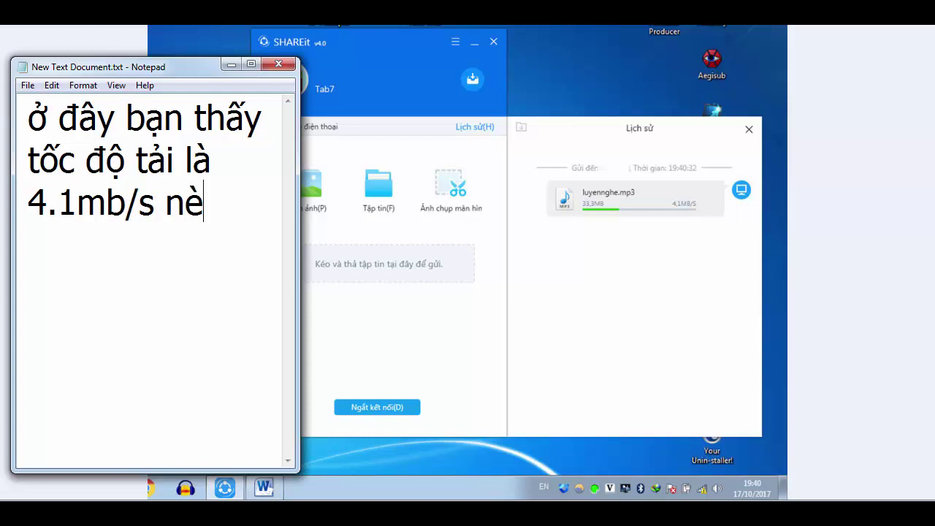
{"action": "type", "text": ". cao n"}
{"action": "key", "text": "BackSpace"}
{"action": "type", "text": "ch"}
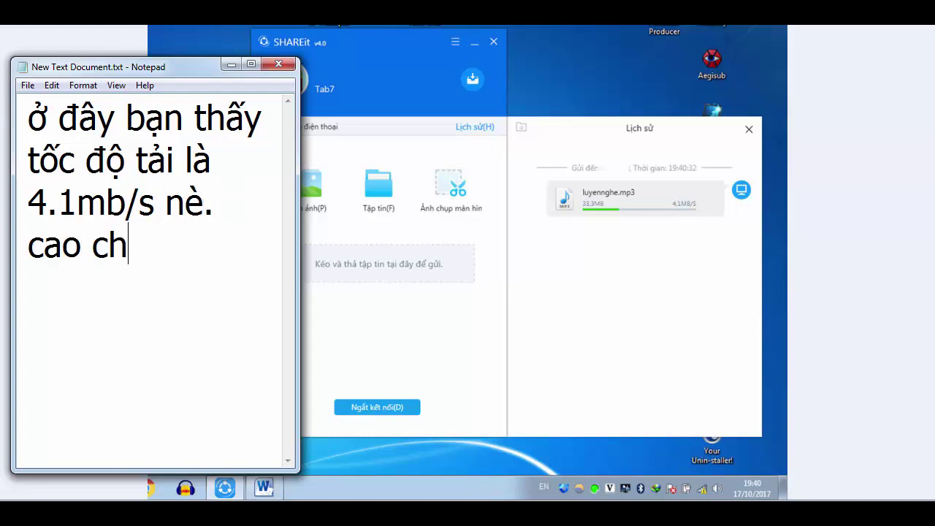
{"action": "type", "text": "uws"}
{"action": "type", "text": "."}
Replace the whole note with "tuyệt chưa."
{"action": "key", "text": "ctrl+a"}
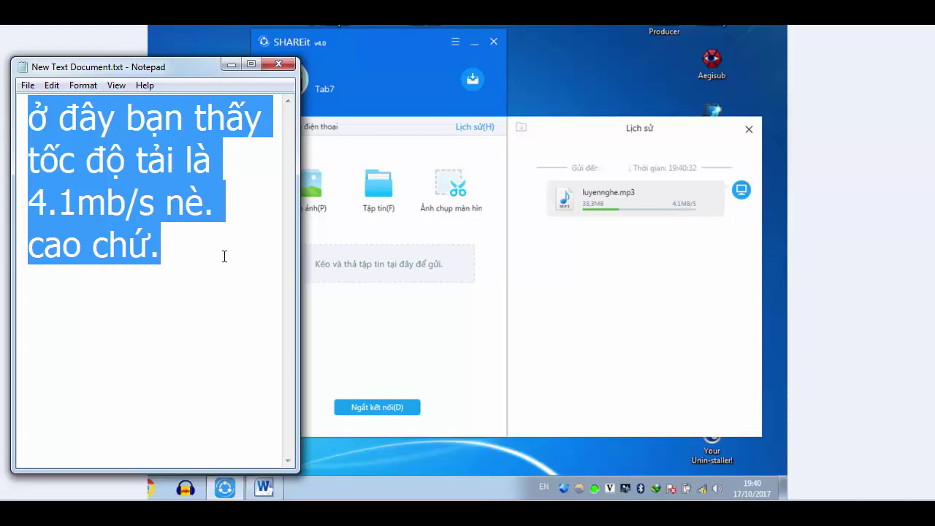
{"action": "type", "text": "tuyệt chưa."}
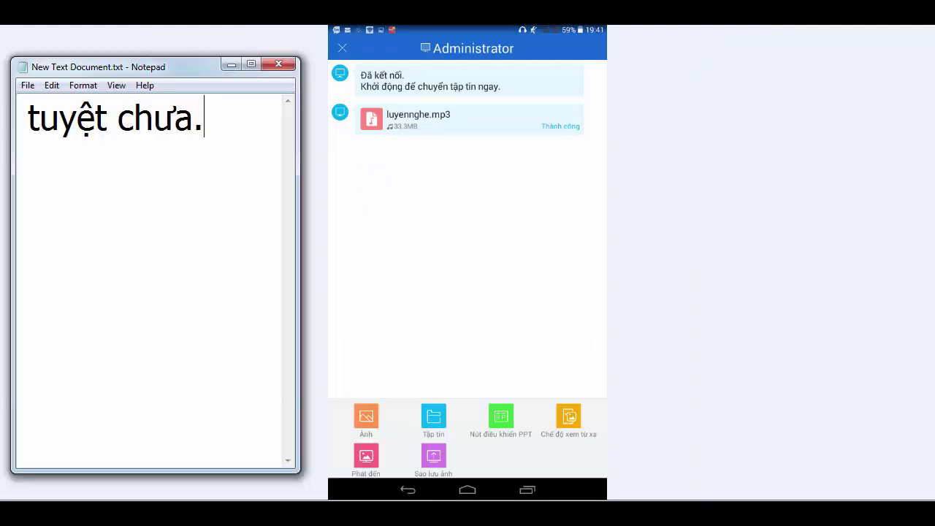
Replace the whole note with "sao khi tải xong thì trên điện thoại"
{"action": "key", "text": "ctrl+a"}
{"action": "type", "text": "sao kh"}
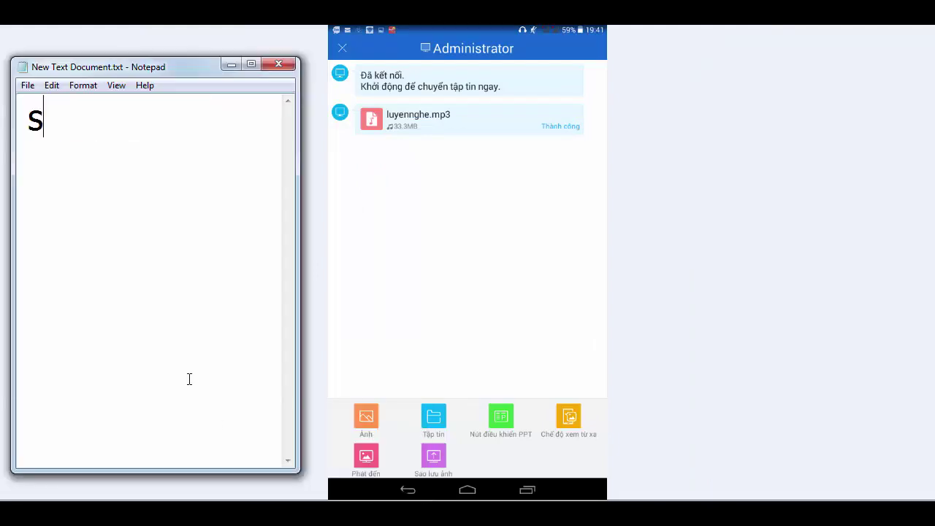
{"action": "type", "text": "i"}
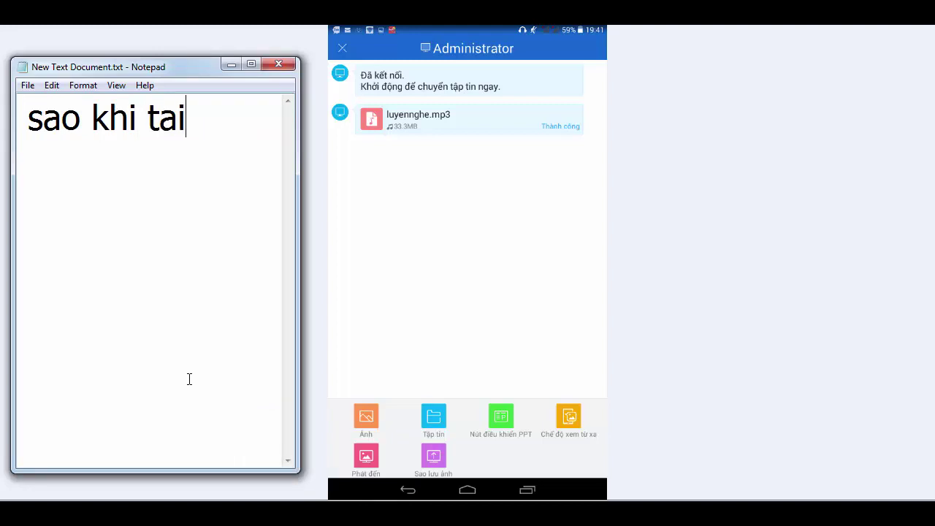
{"action": "type", "text": " tải xong "}
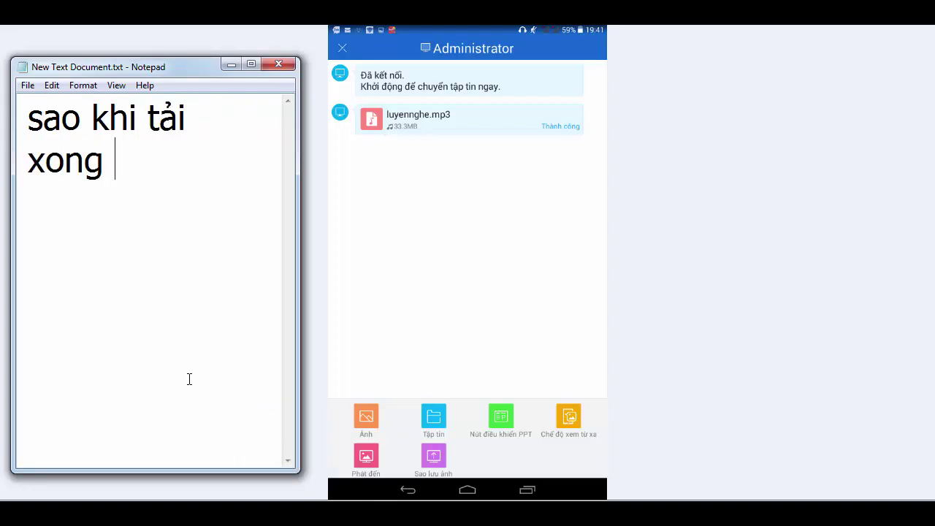
{"action": "type", "text": "thì treên điện"}
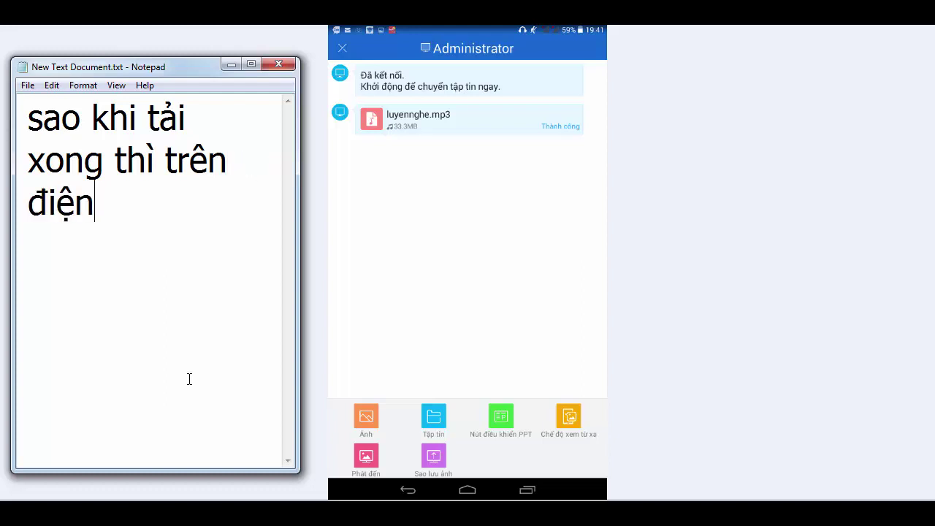
{"action": "type", "text": " thoại "}
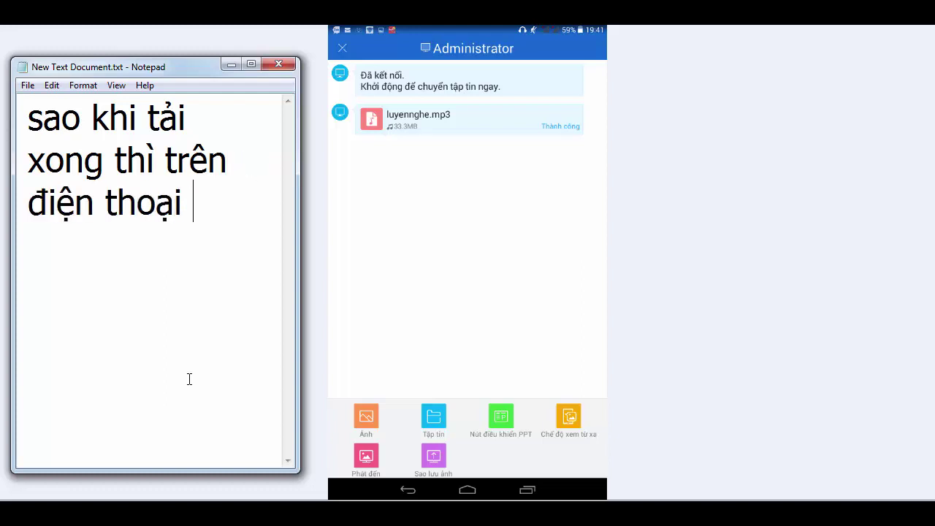
Complete the note's sentence with "sẽ có giao diện như bên."
{"action": "type", "text": "seẽ có "}
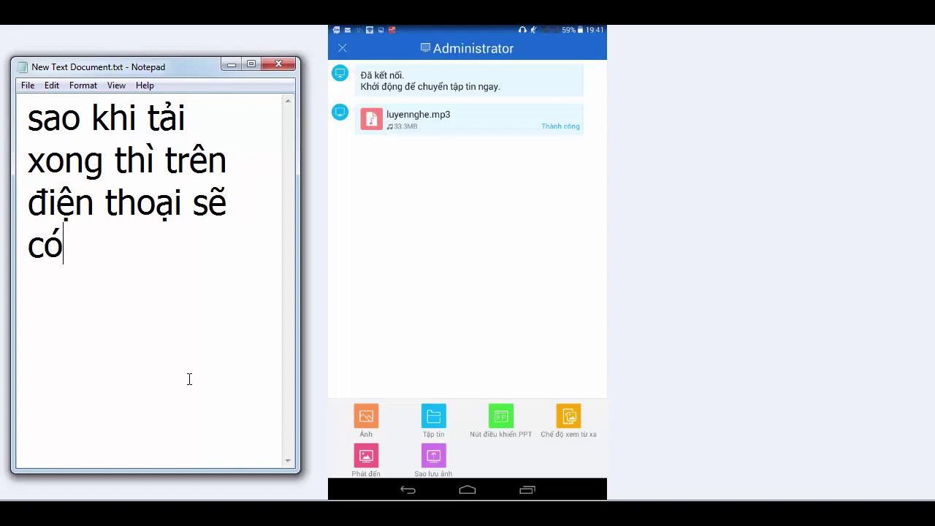
{"action": "type", "text": "giao di"}
{"action": "type", "text": "ện "}
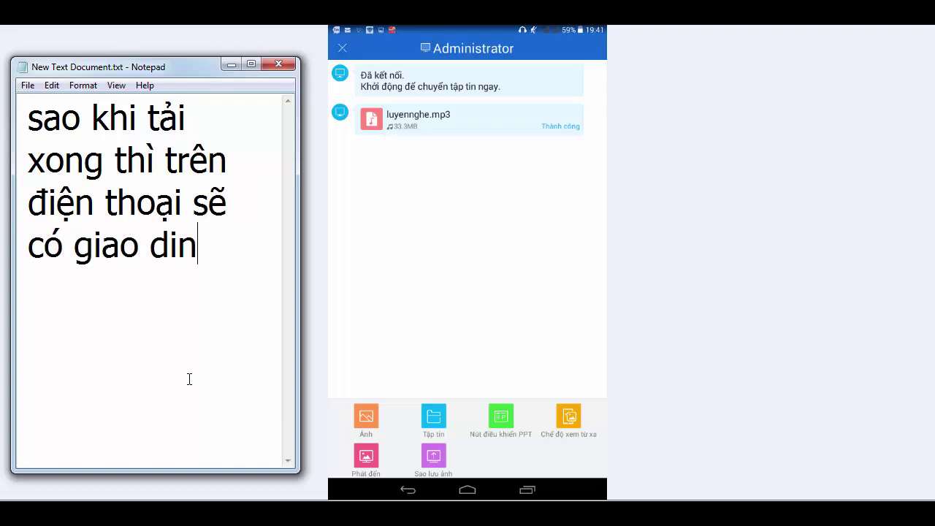
{"action": "type", "text": "nh"}
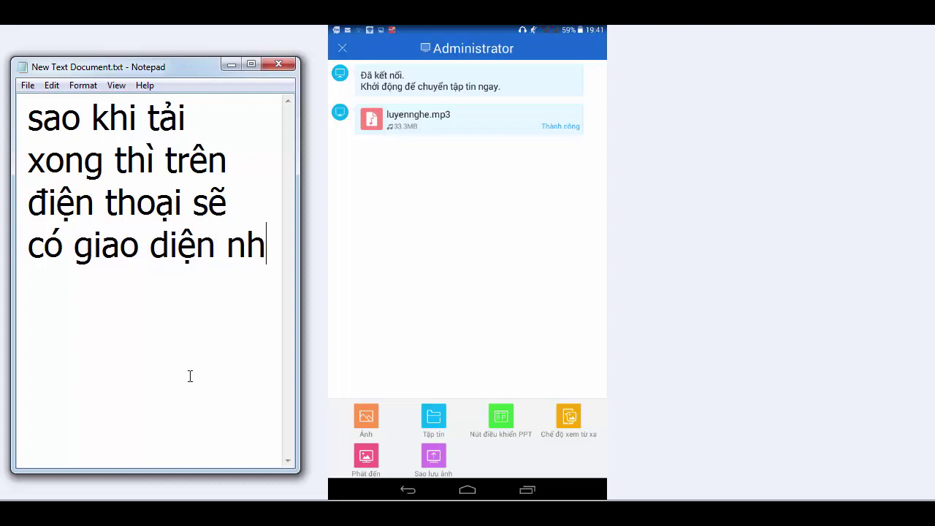
{"action": "type", "text": "ư ben"}
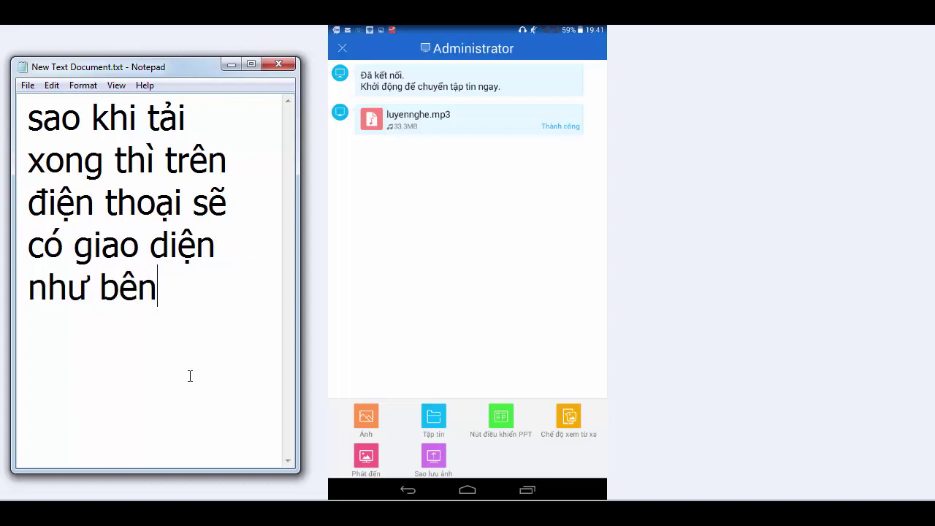
{"action": "type", "text": "."}
Replace the whole note with "vậy là xong, việc chuyển file từ máy tính sang điện thoại"
{"action": "key", "text": "ctrl+a"}
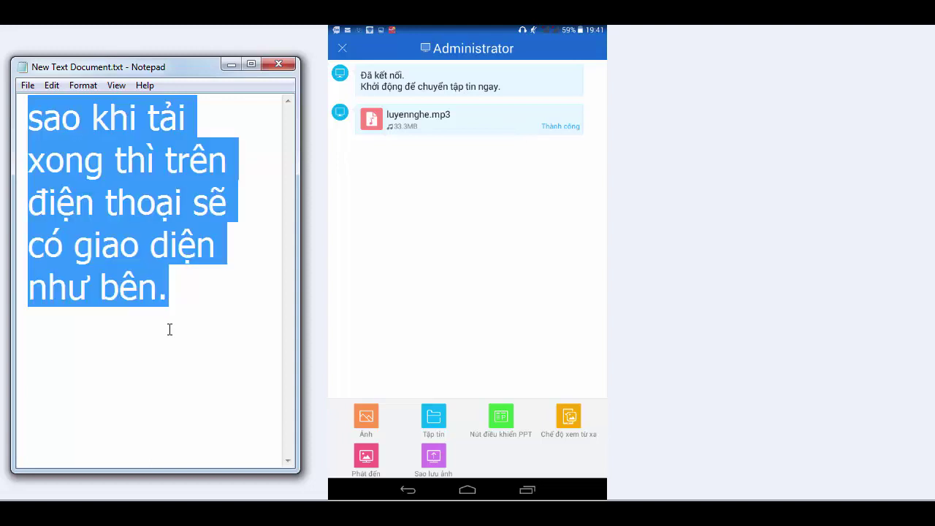
{"action": "type", "text": "vậy l"}
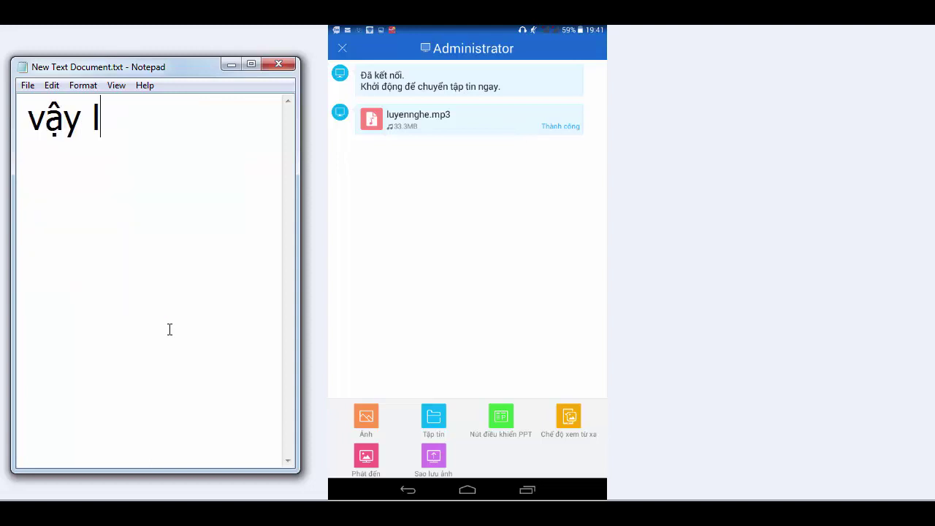
{"action": "type", "text": "à xong"}
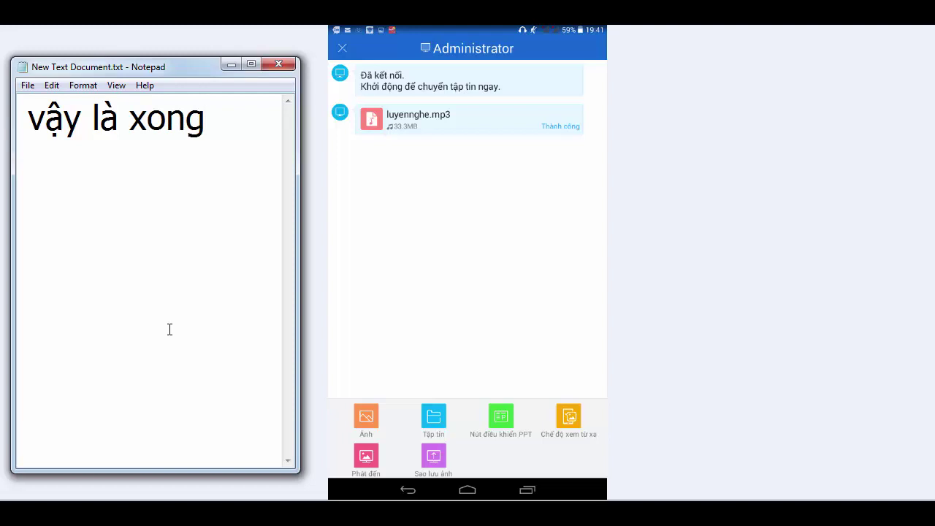
{"action": "type", "text": ", việc chuy"}
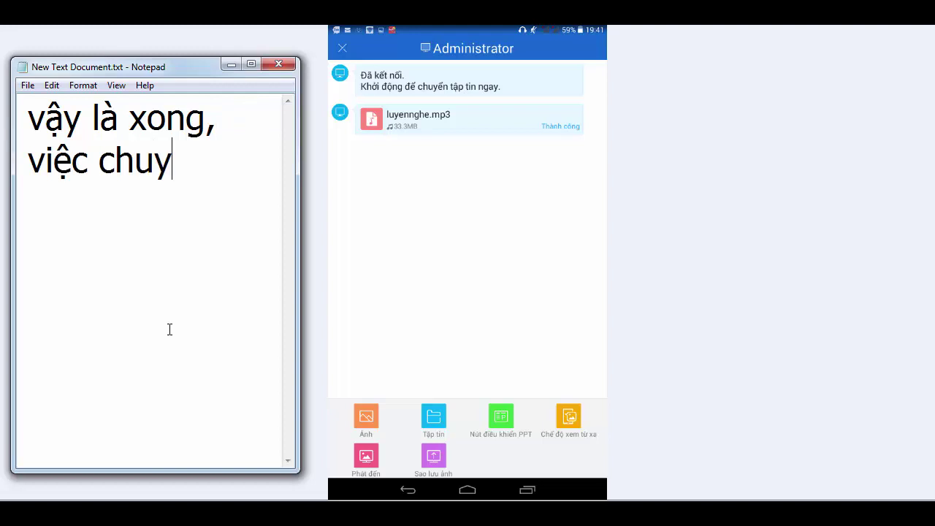
{"action": "type", "text": "ệnr flle tuwf "}
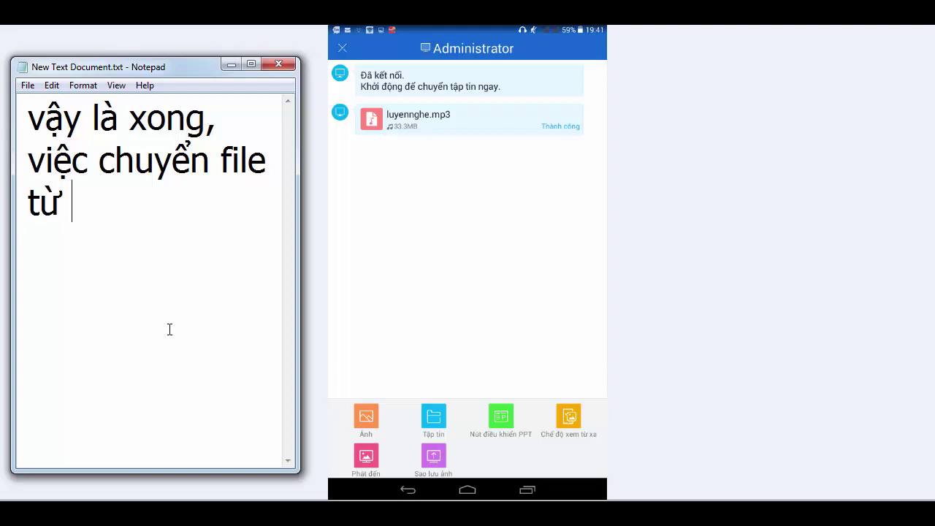
{"action": "type", "text": "mays tinhs sa"}
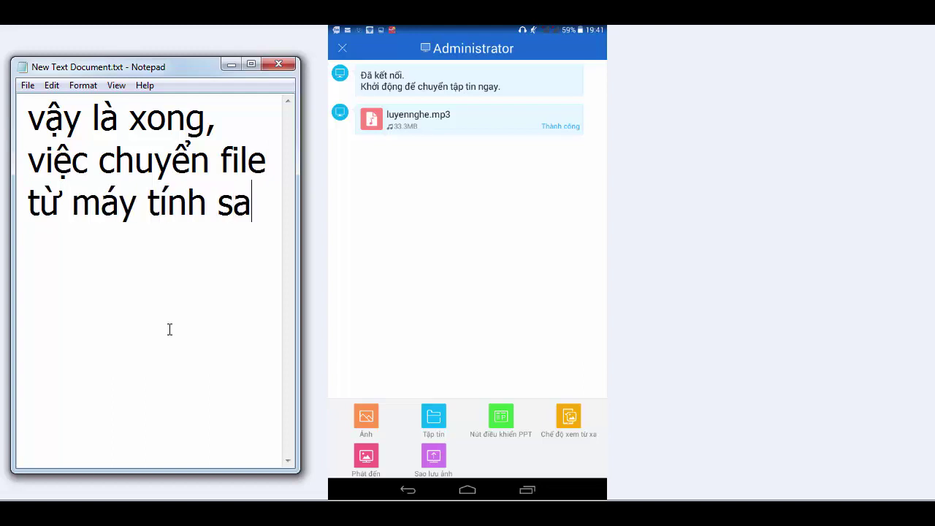
{"action": "type", "text": "ng ddieenj"}
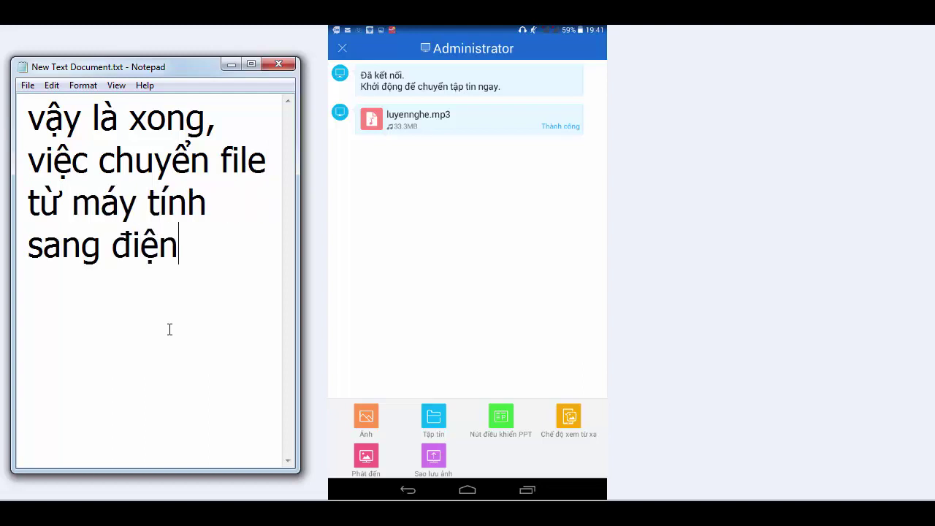
{"action": "type", "text": " thoaji n"}
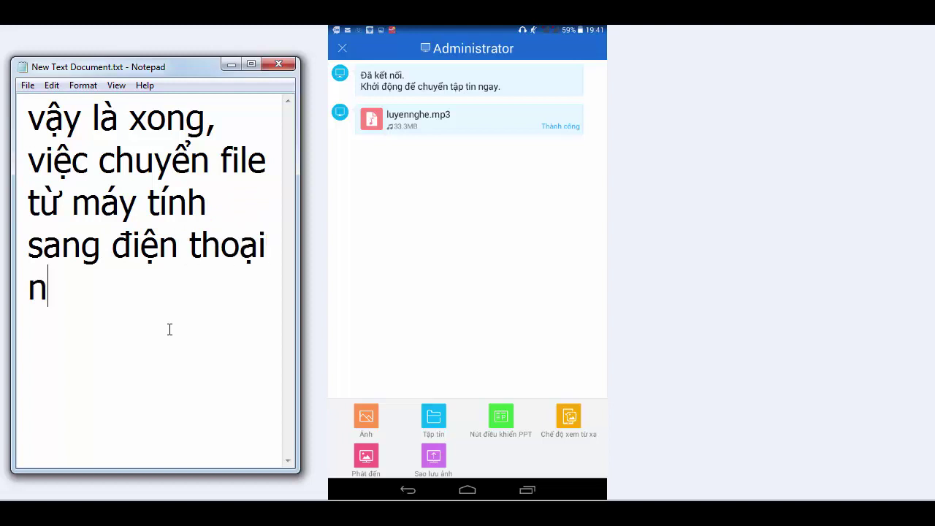